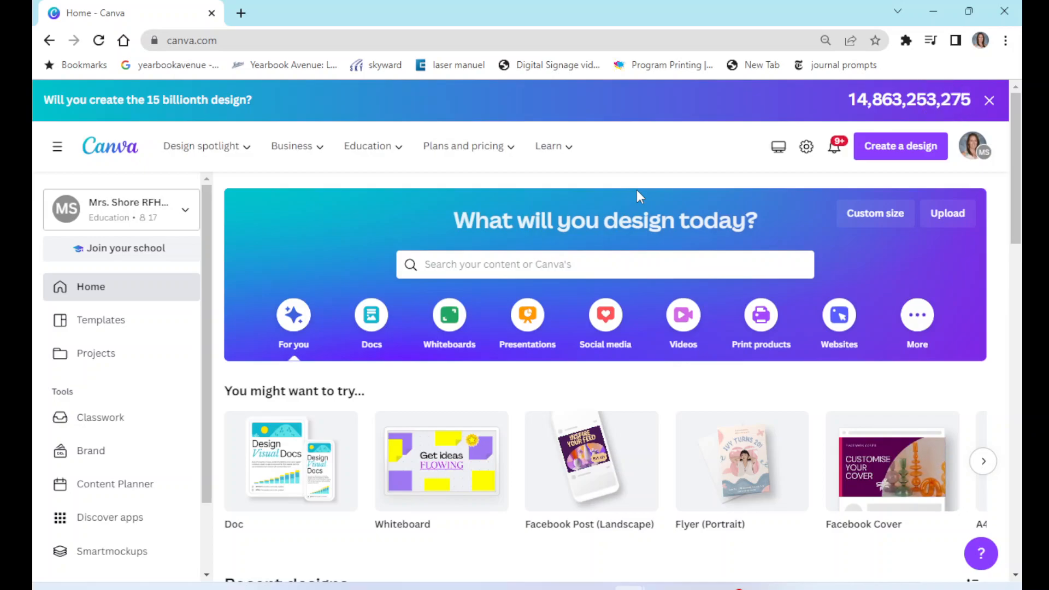
- Open the RFHS Brand Identity brand kit and browse its logos
{"action": "left_click", "coordinate": [98, 456]}
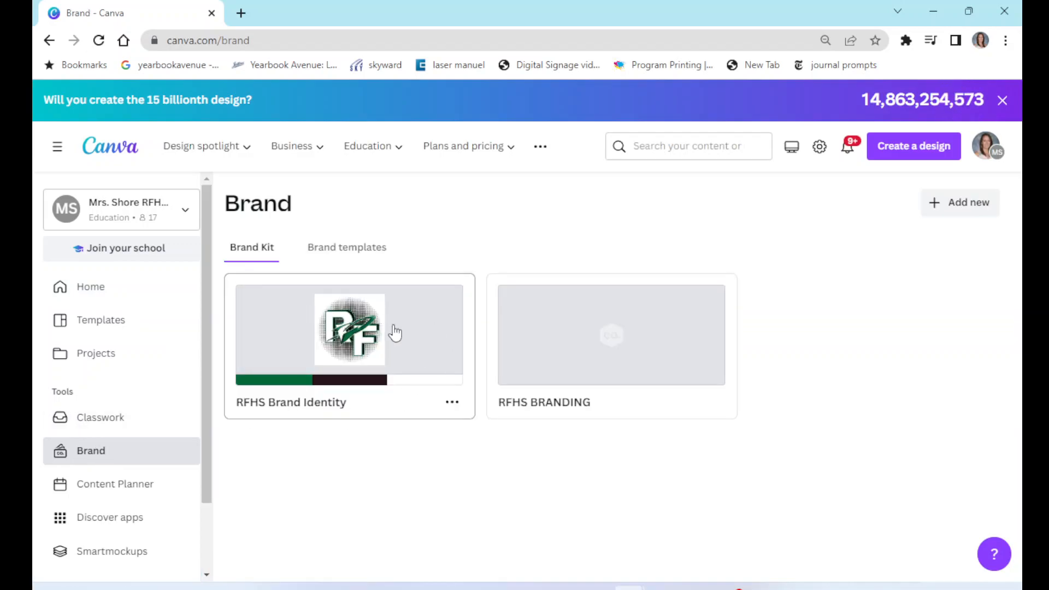
{"action": "left_click", "coordinate": [399, 332]}
{"action": "scroll", "coordinate": [488, 418], "scroll_direction": "down", "scroll_amount": 3}
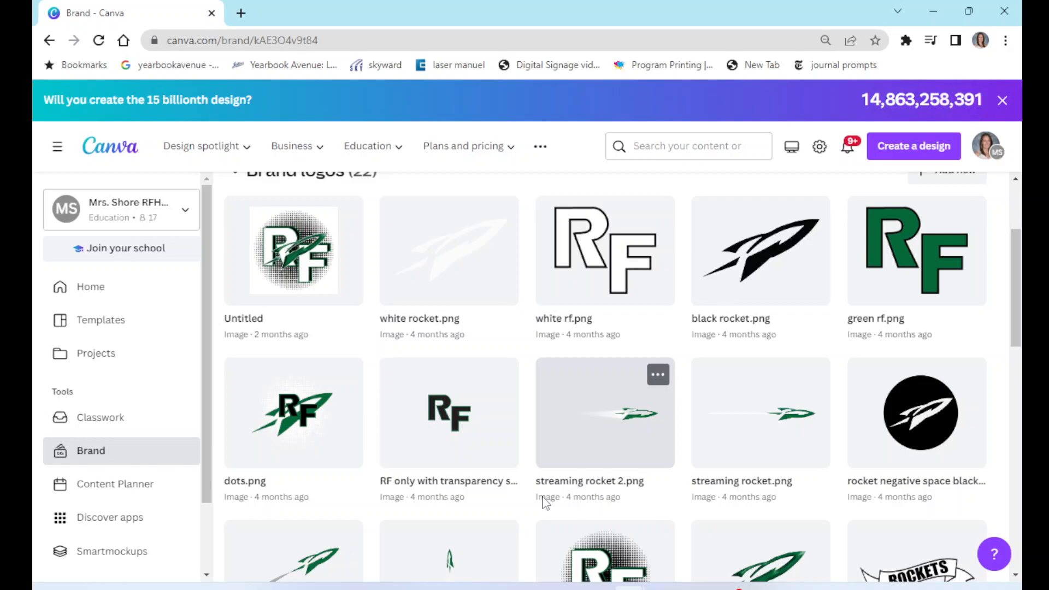
{"action": "scroll", "coordinate": [513, 394], "scroll_direction": "up", "scroll_amount": 3}
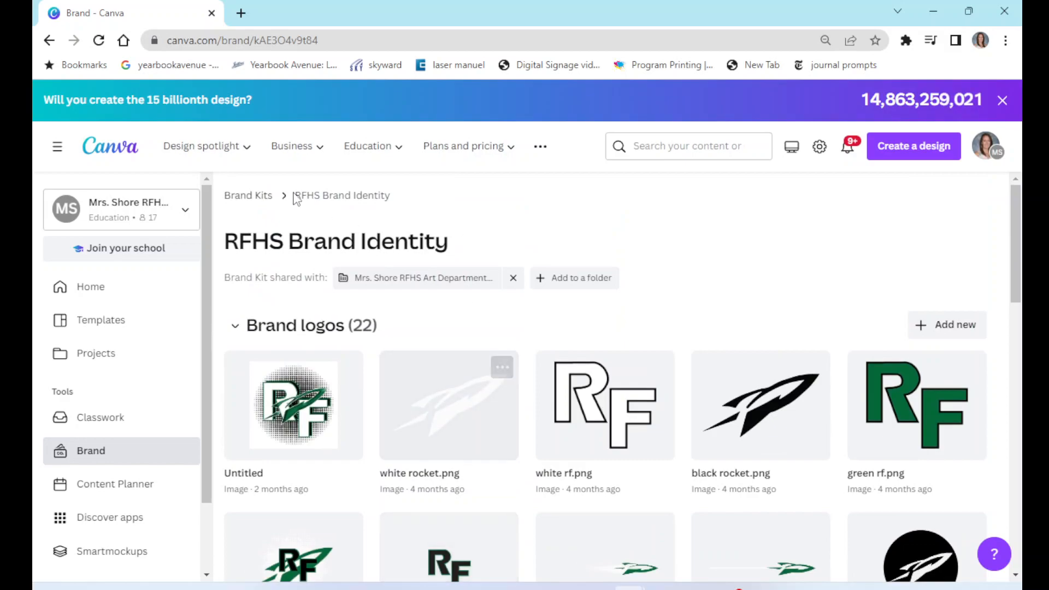
- Return to the home page and browse through the recent designs
{"action": "left_click", "coordinate": [86, 150]}
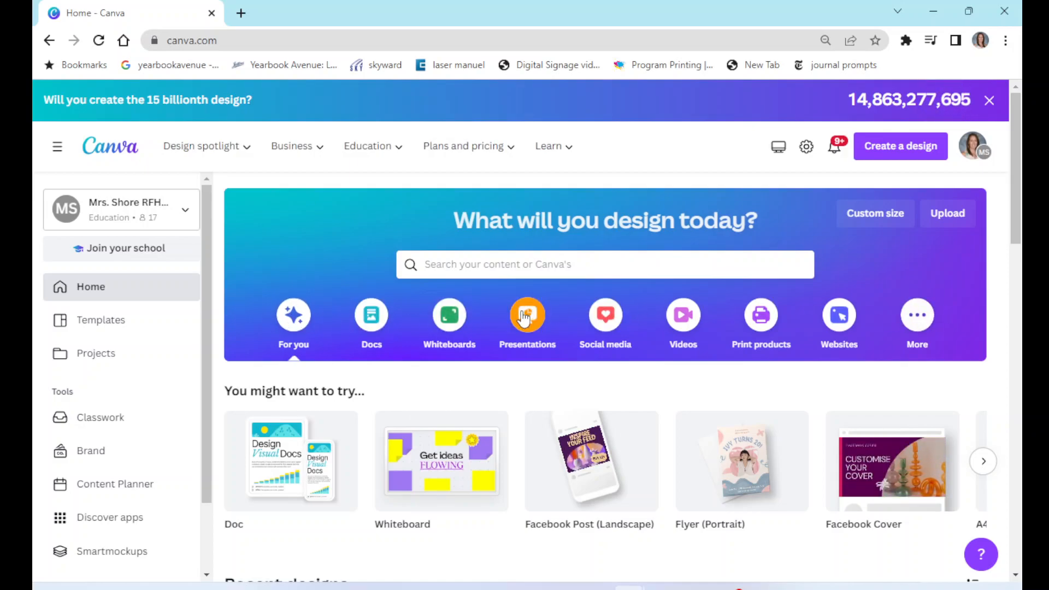
{"action": "scroll", "coordinate": [235, 449], "scroll_direction": "down", "scroll_amount": 1}
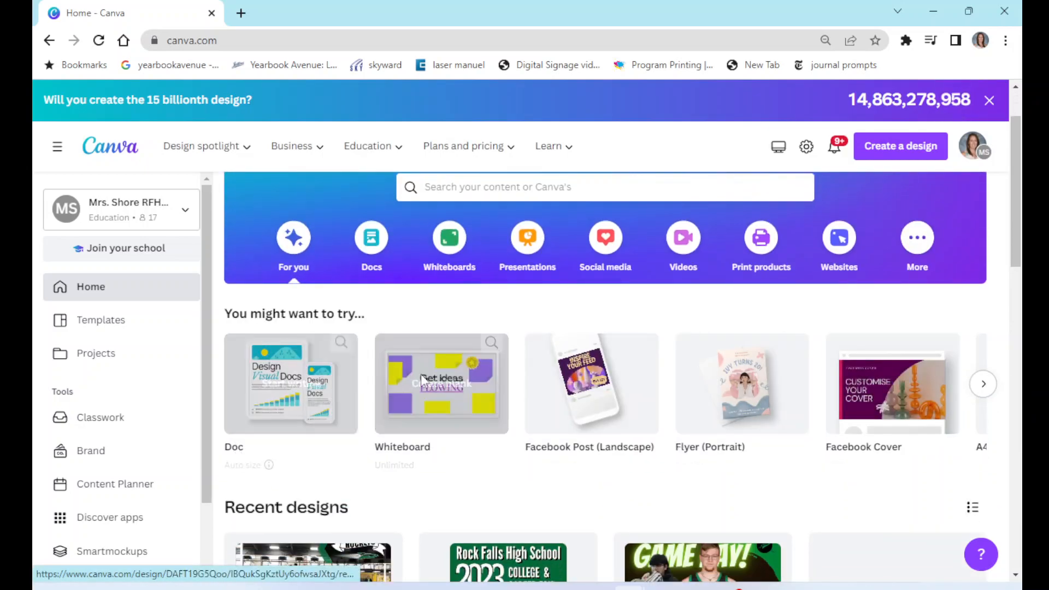
{"action": "scroll", "coordinate": [432, 422], "scroll_direction": "down", "scroll_amount": 2}
{"action": "scroll", "coordinate": [432, 422], "scroll_direction": "down", "scroll_amount": 1}
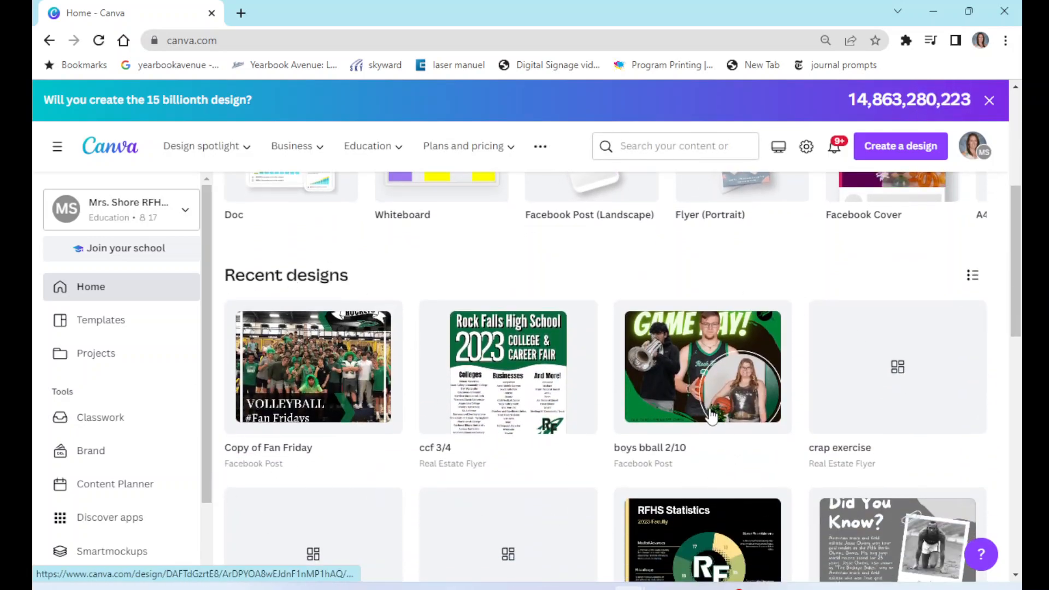
{"action": "scroll", "coordinate": [710, 416], "scroll_direction": "down", "scroll_amount": 10}
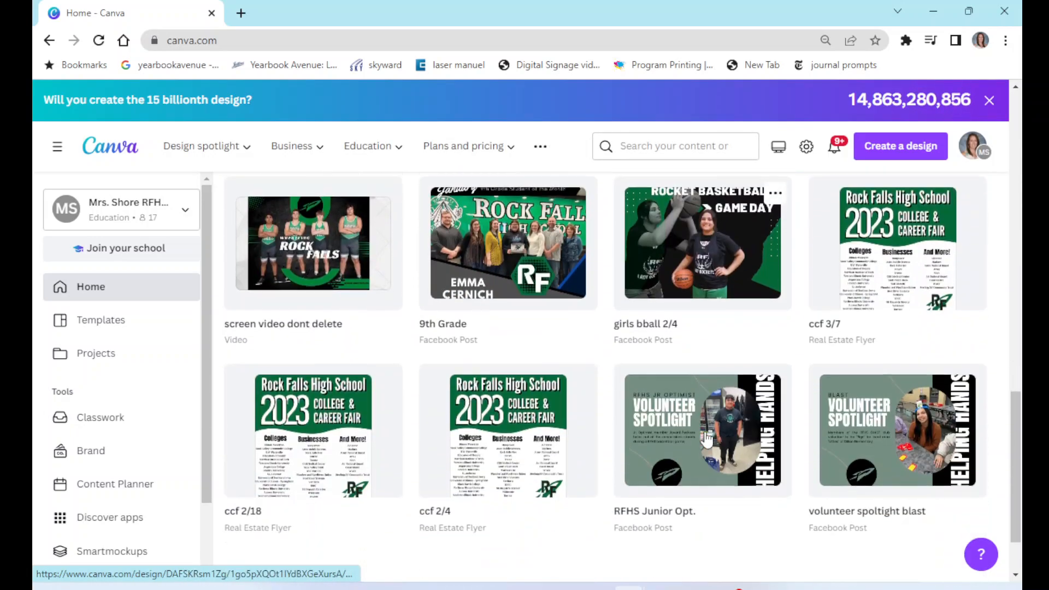
{"action": "scroll", "coordinate": [706, 437], "scroll_direction": "down", "scroll_amount": 3}
{"action": "scroll", "coordinate": [706, 437], "scroll_direction": "up", "scroll_amount": 16}
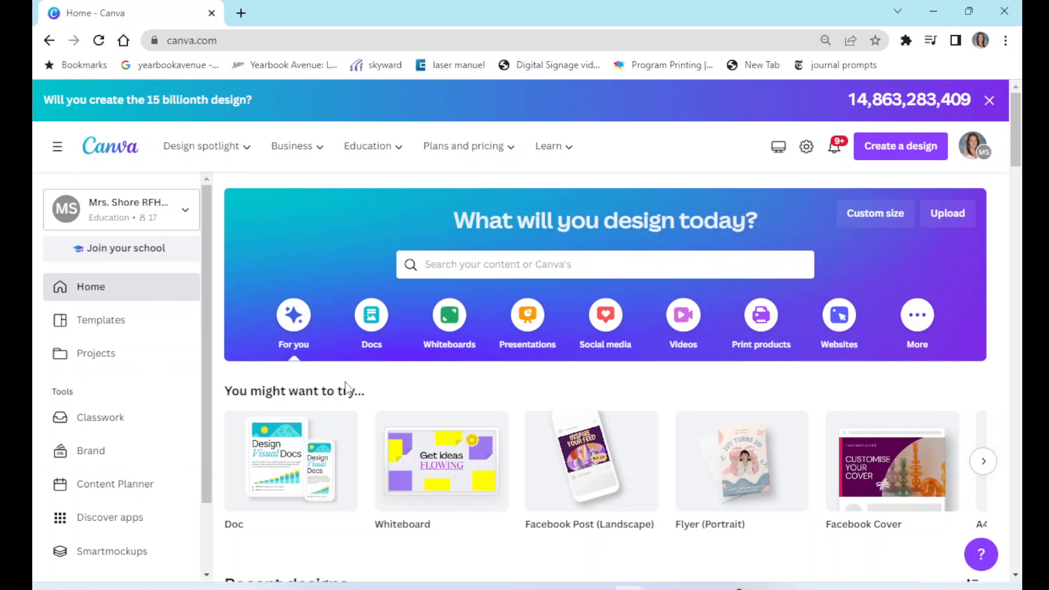
- Search the templates for business card, browse the results, and go back to the home page
{"action": "left_click", "coordinate": [501, 266]}
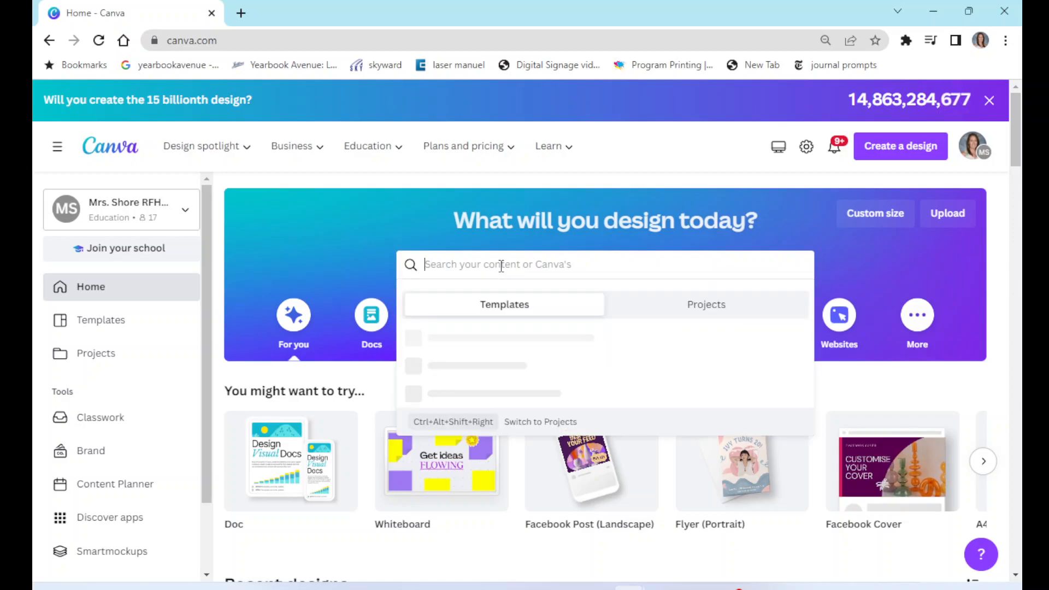
{"action": "type", "text": "b"}
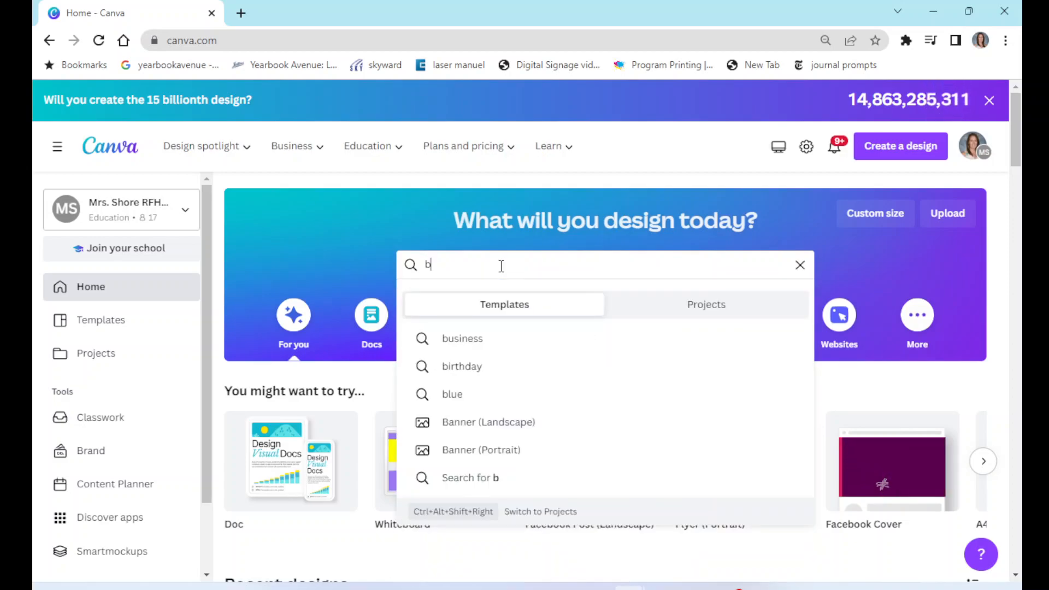
{"action": "type", "text": "usiness card"}
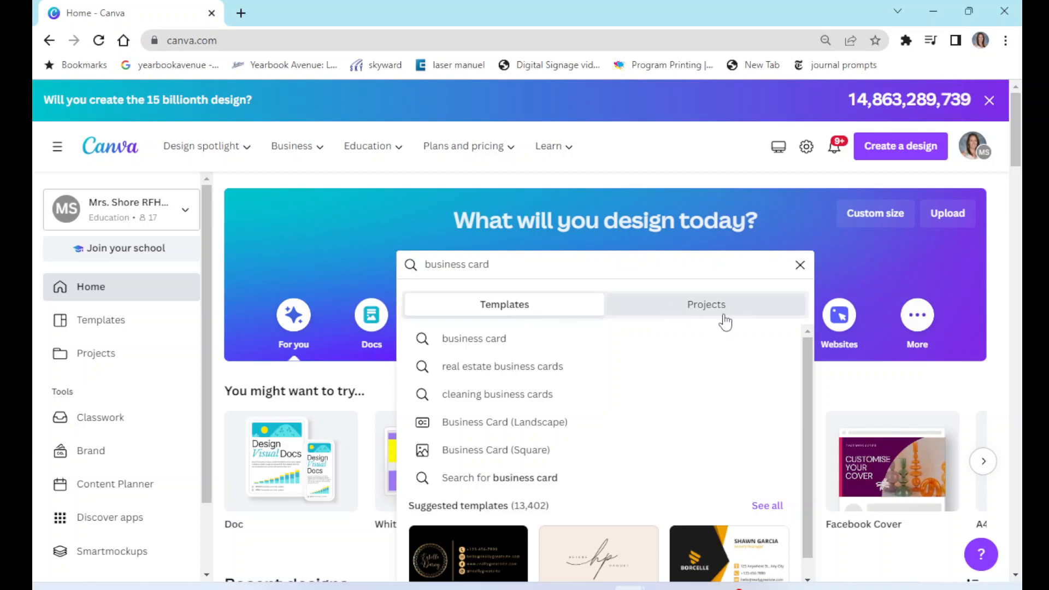
{"action": "left_click", "coordinate": [492, 342]}
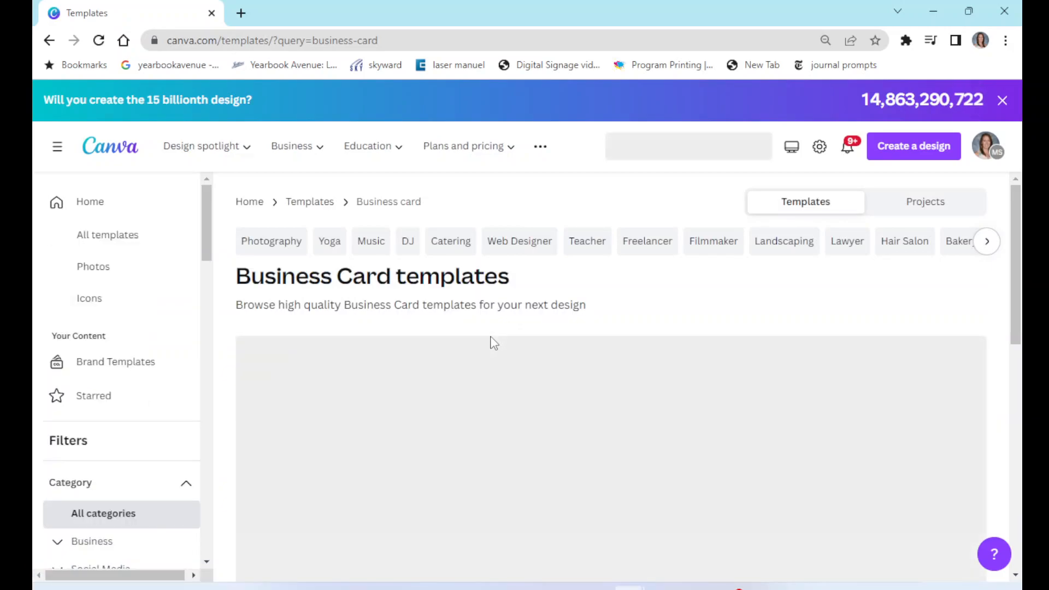
{"action": "scroll", "coordinate": [540, 373], "scroll_direction": "down", "scroll_amount": 4}
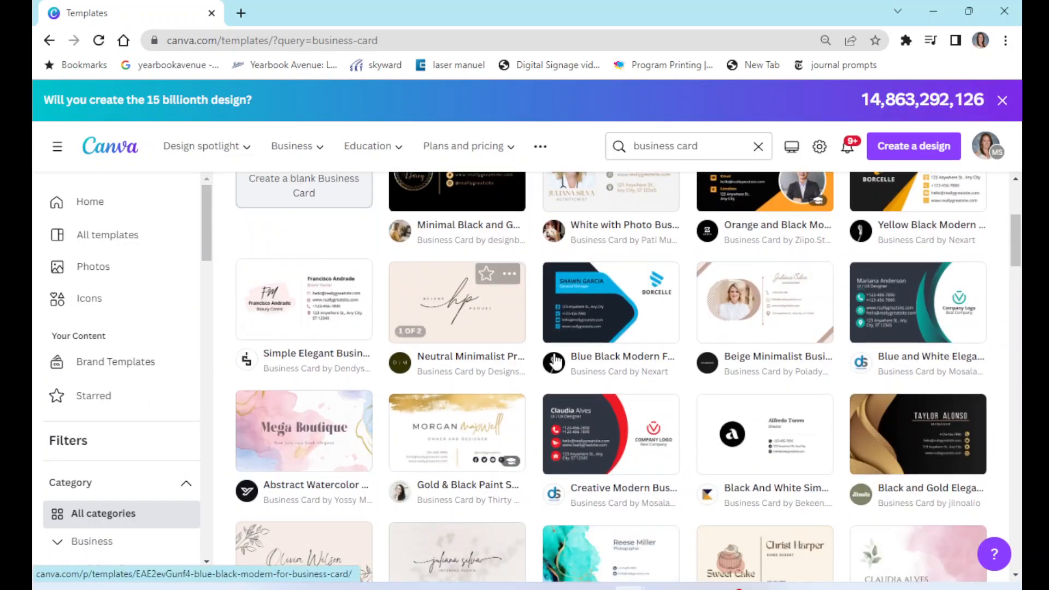
{"action": "scroll", "coordinate": [601, 306], "scroll_direction": "up", "scroll_amount": 4}
{"action": "left_click", "coordinate": [49, 44]}
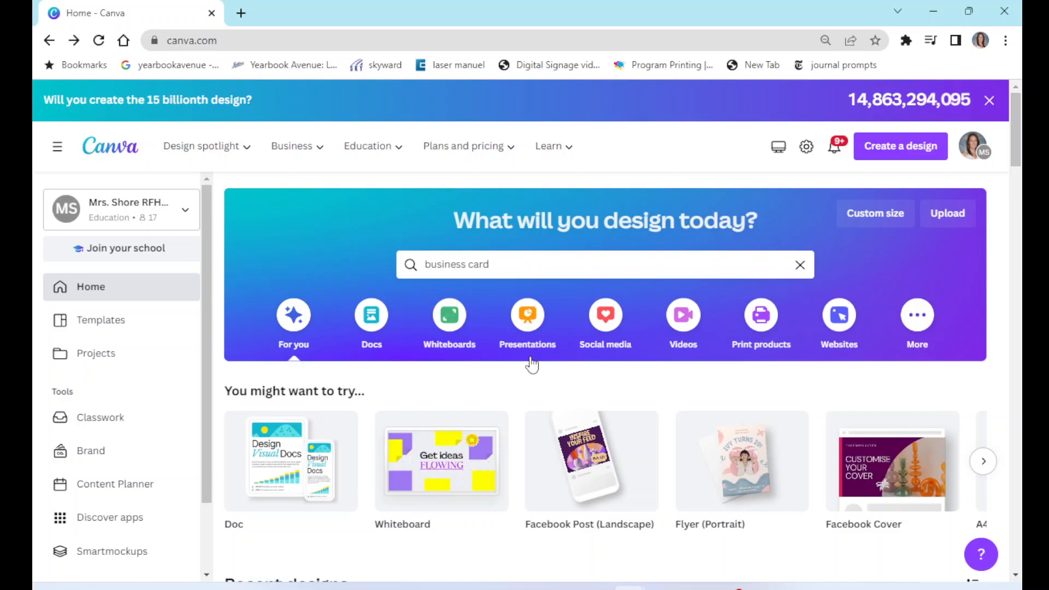
- Create a blank Facebook Post (Landscape) design from the Social media Facebook options
{"action": "left_click", "coordinate": [606, 320]}
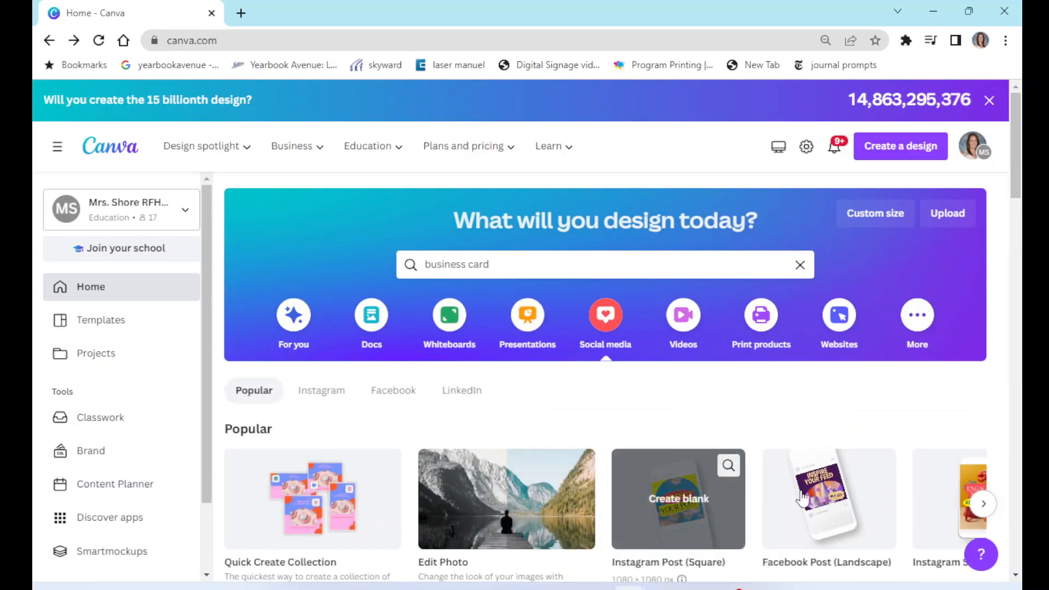
{"action": "scroll", "coordinate": [822, 483], "scroll_direction": "down", "scroll_amount": 1}
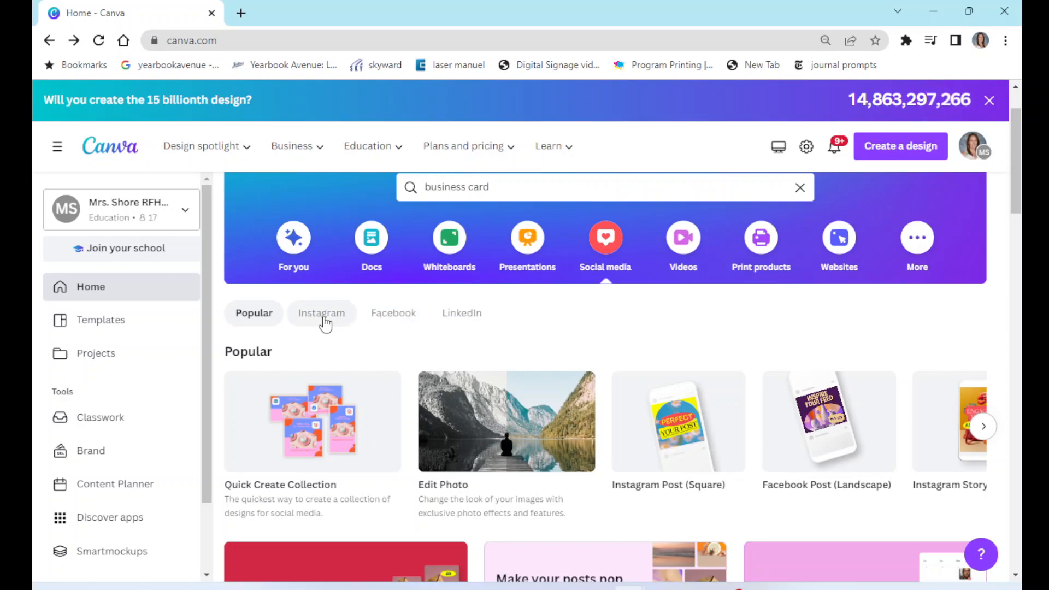
{"action": "left_click", "coordinate": [396, 322]}
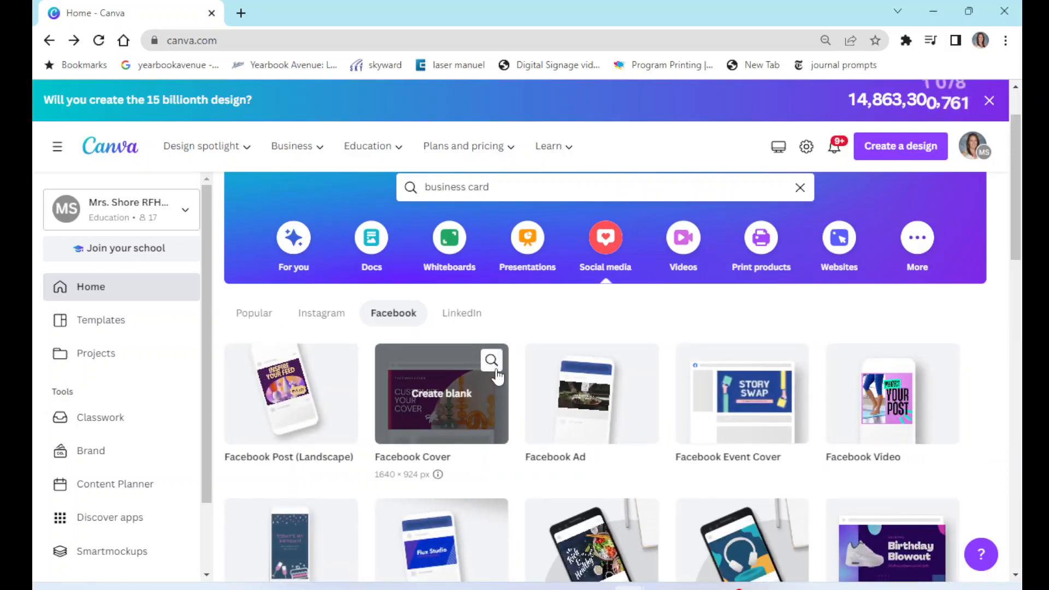
{"action": "scroll", "coordinate": [662, 425], "scroll_direction": "down", "scroll_amount": 1}
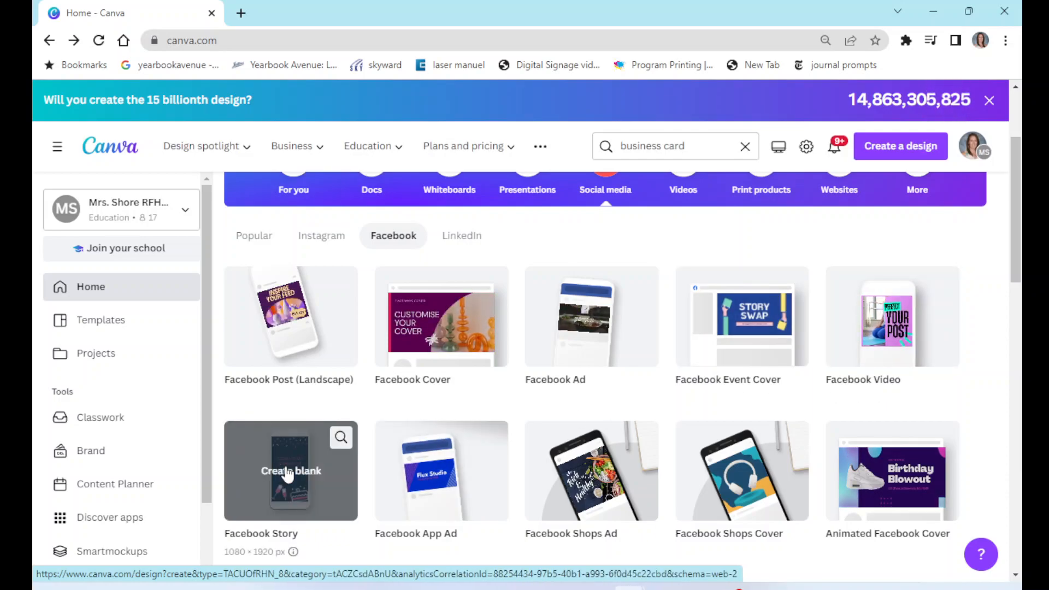
{"action": "left_click", "coordinate": [292, 318]}
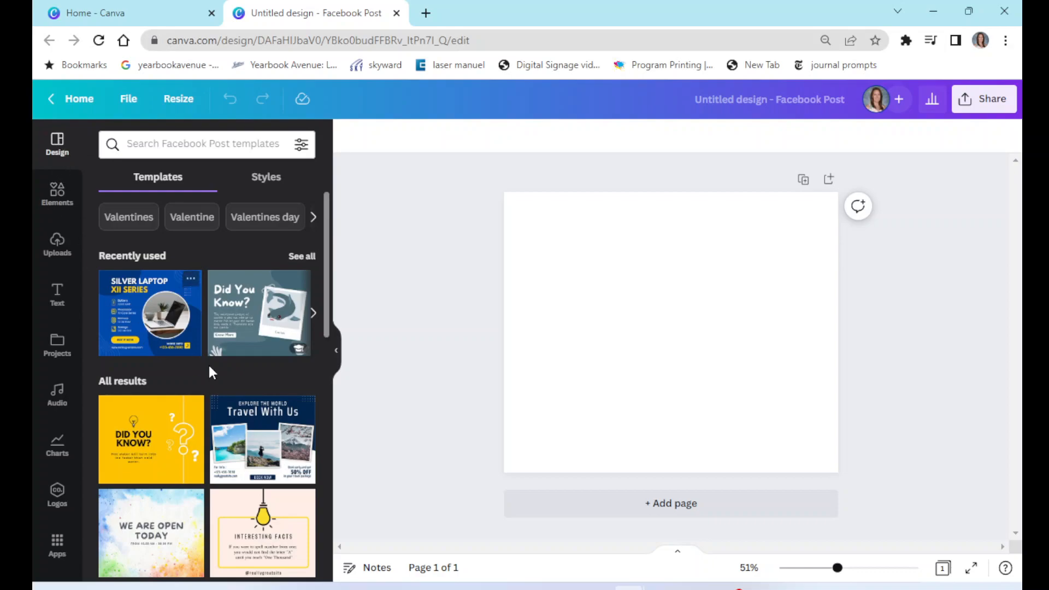
- Search the Facebook Post templates for volleyball, browse the results, and clear the search
{"action": "scroll", "coordinate": [209, 362], "scroll_direction": "down", "scroll_amount": 7}
{"action": "scroll", "coordinate": [212, 373], "scroll_direction": "down", "scroll_amount": 10}
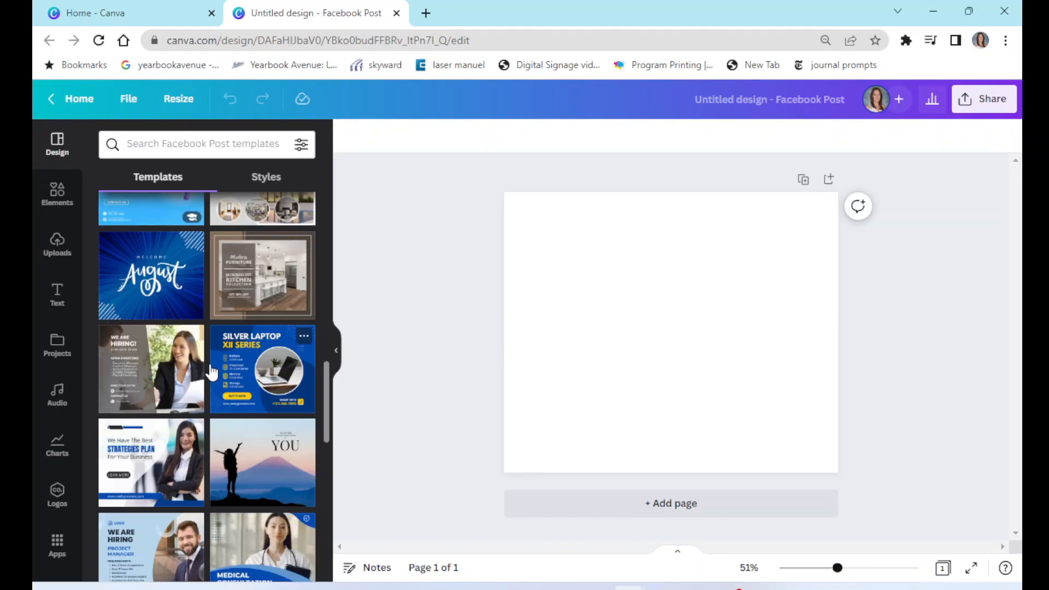
{"action": "scroll", "coordinate": [212, 374], "scroll_direction": "down", "scroll_amount": 3}
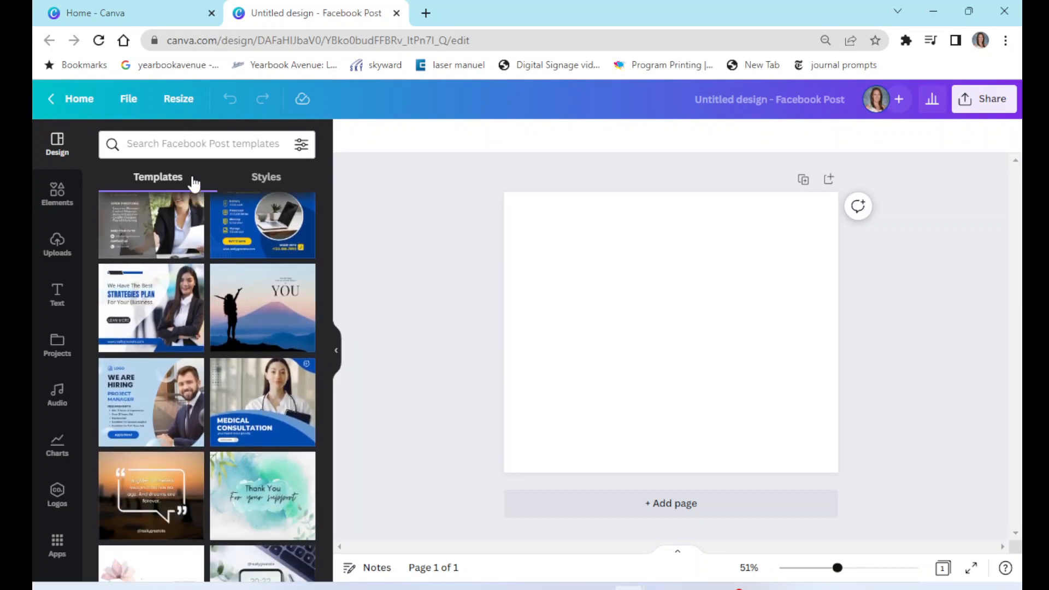
{"action": "left_click", "coordinate": [183, 148]}
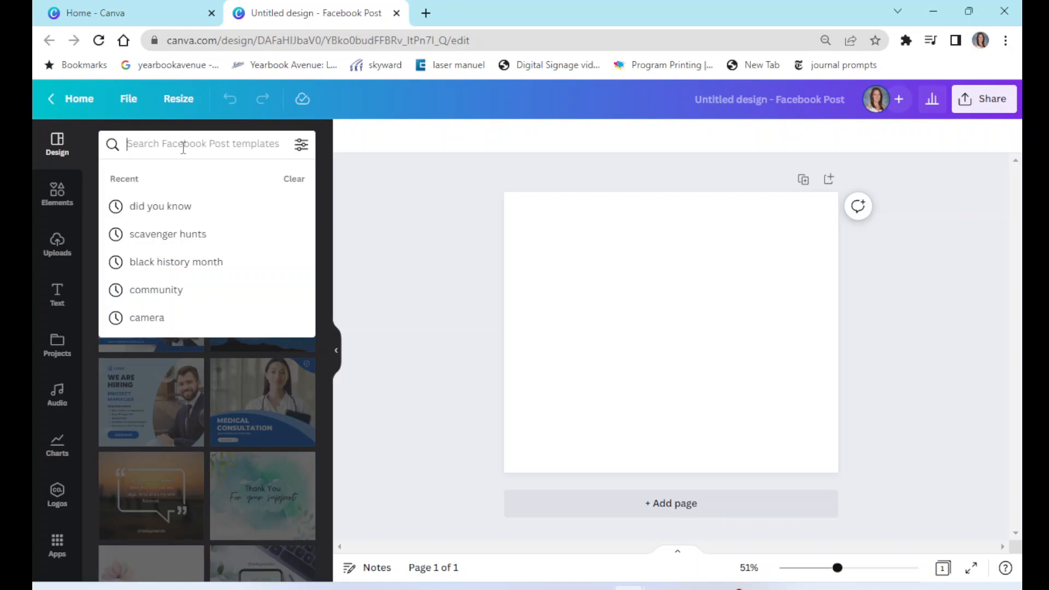
{"action": "type", "text": "volleu"}
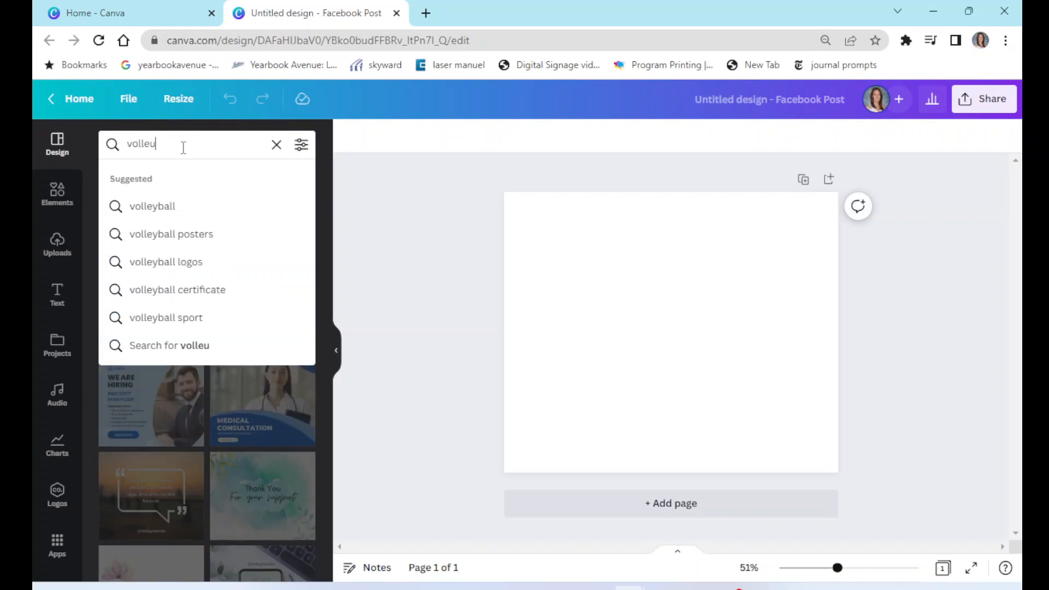
{"action": "type", "text": "yball"}
{"action": "key", "text": "Return"}
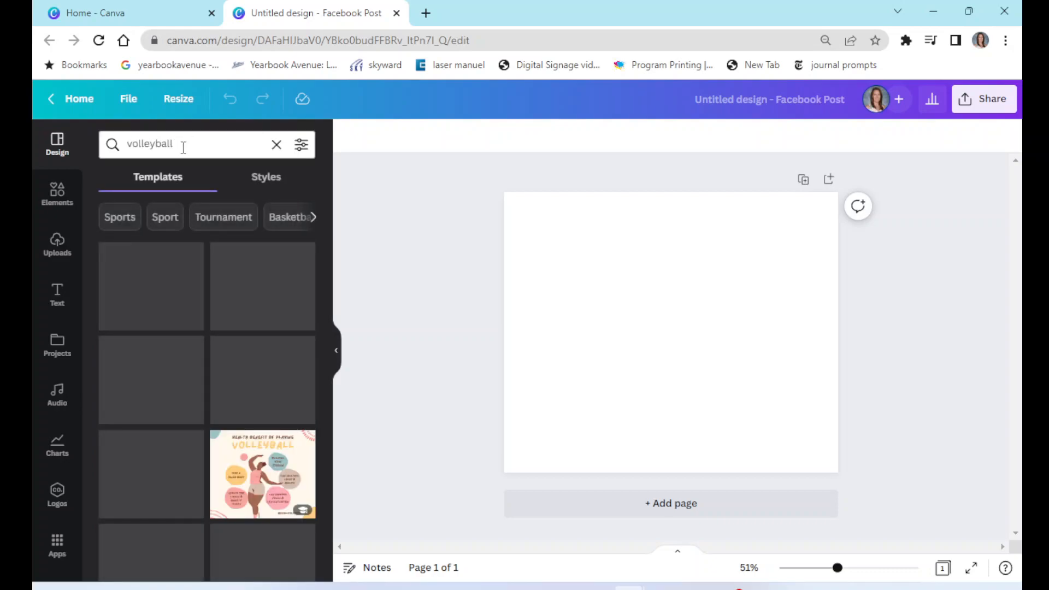
{"action": "scroll", "coordinate": [257, 423], "scroll_direction": "down", "scroll_amount": 5}
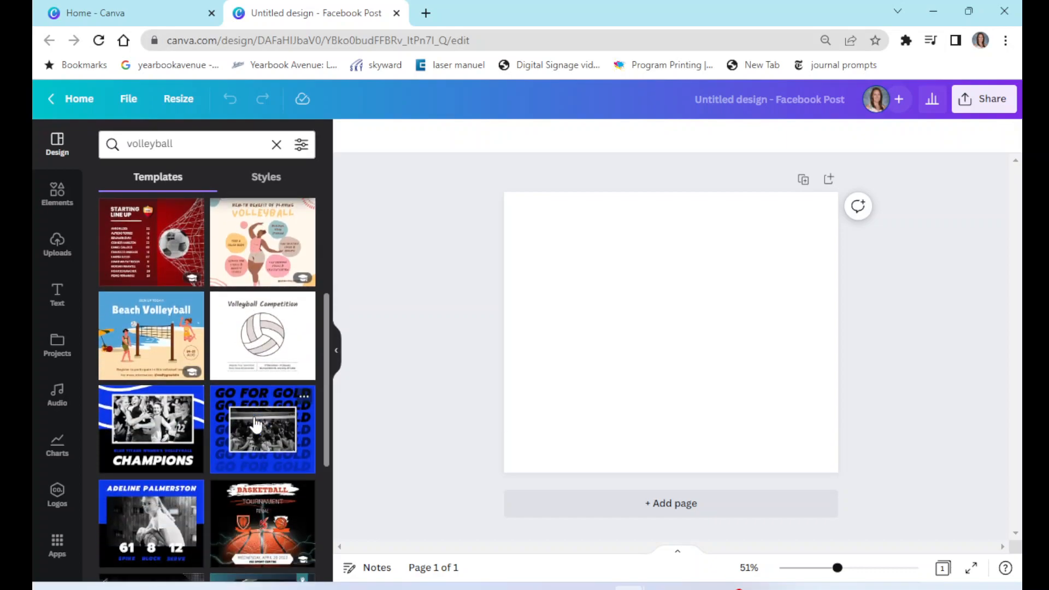
{"action": "scroll", "coordinate": [256, 383], "scroll_direction": "up", "scroll_amount": 5}
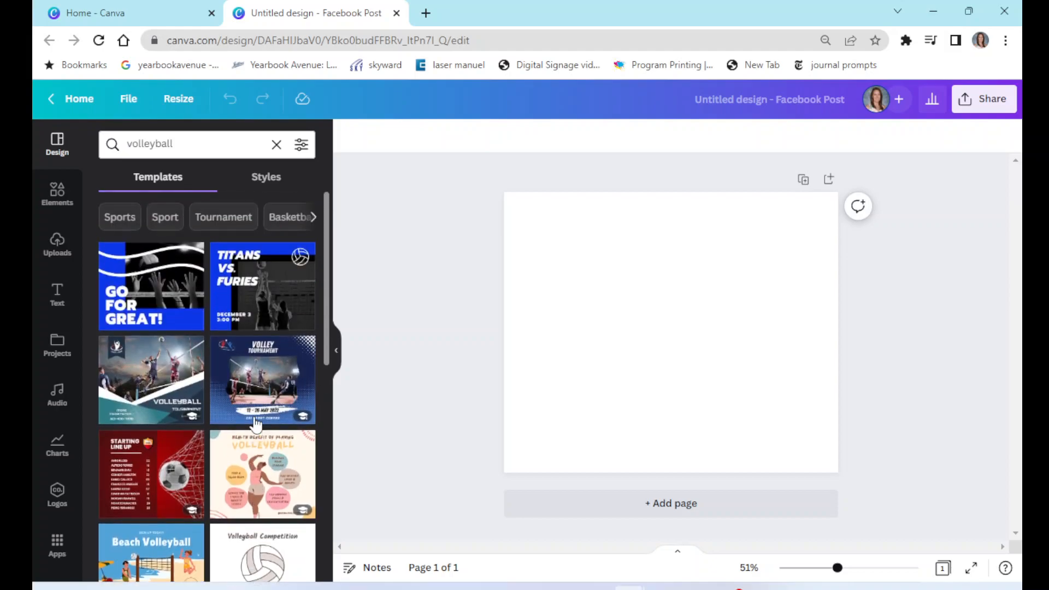
{"action": "left_click", "coordinate": [277, 143]}
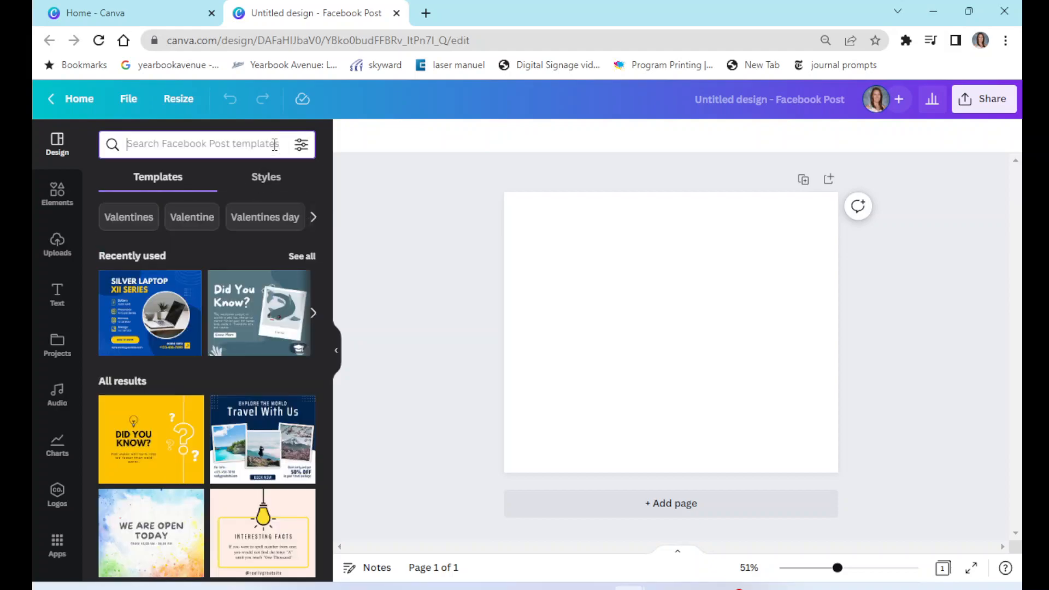
- Apply the Modern Home For Sale template to the blank page
{"action": "left_click", "coordinate": [274, 182]}
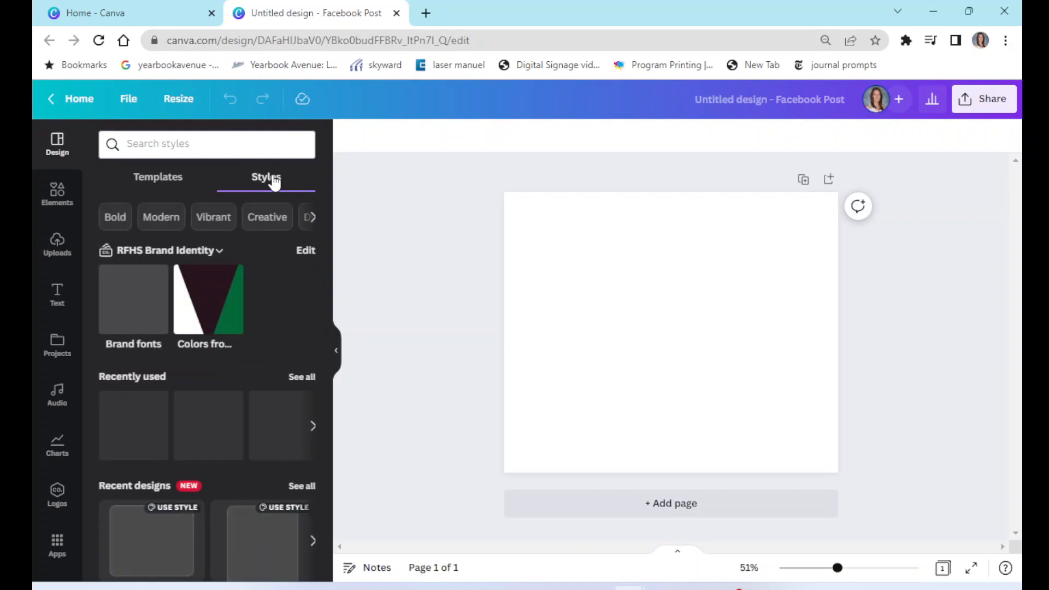
{"action": "left_click", "coordinate": [143, 181]}
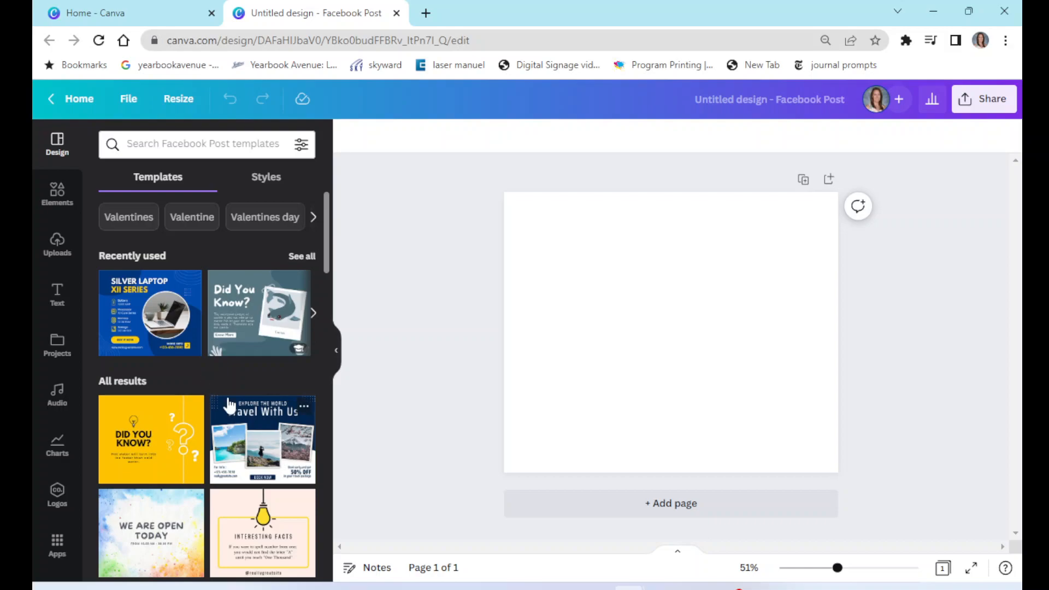
{"action": "scroll", "coordinate": [221, 394], "scroll_direction": "down", "scroll_amount": 15}
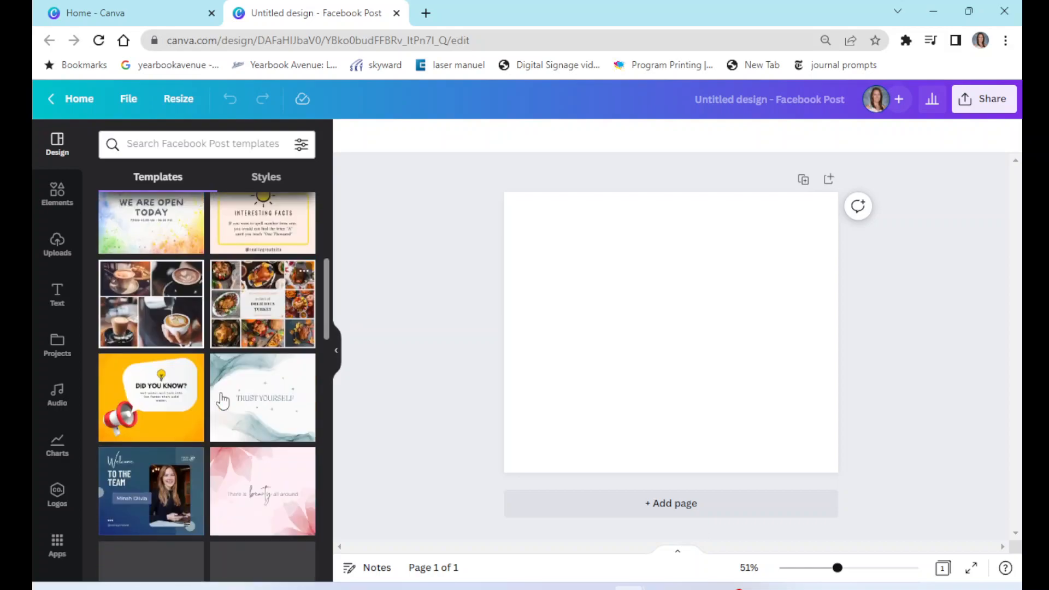
{"action": "scroll", "coordinate": [221, 402], "scroll_direction": "down", "scroll_amount": 2}
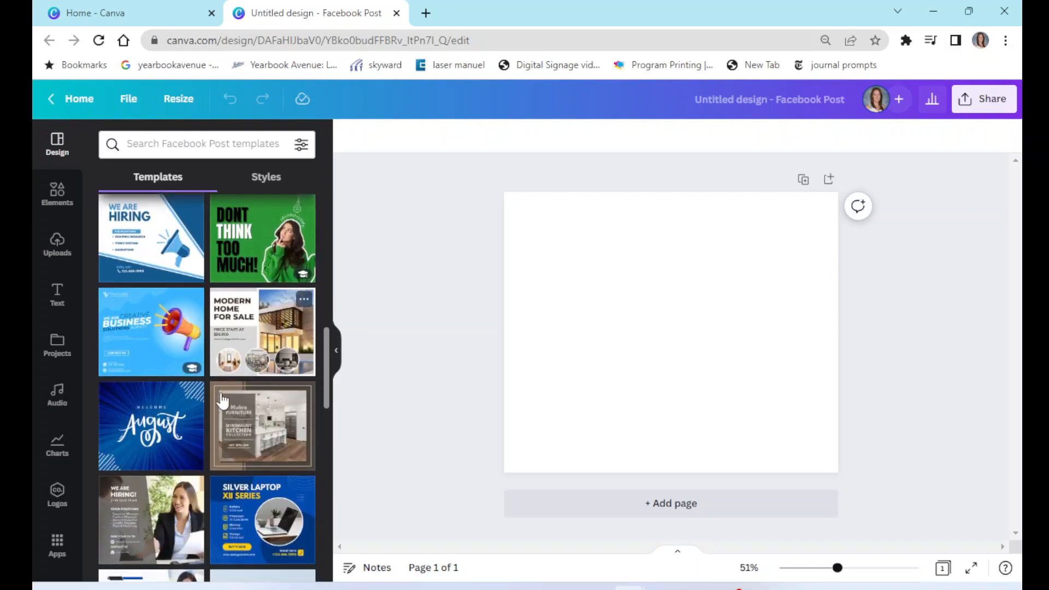
{"action": "left_click", "coordinate": [252, 322]}
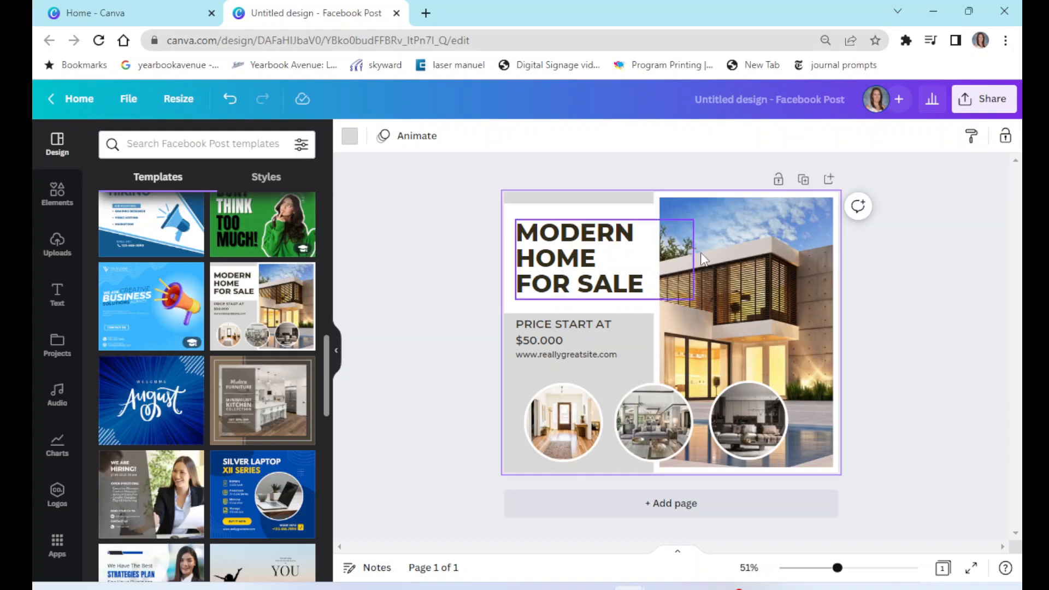
- Replace the MODERN HOME FOR SALE heading text with TEXT HERE
{"action": "left_click", "coordinate": [554, 250]}
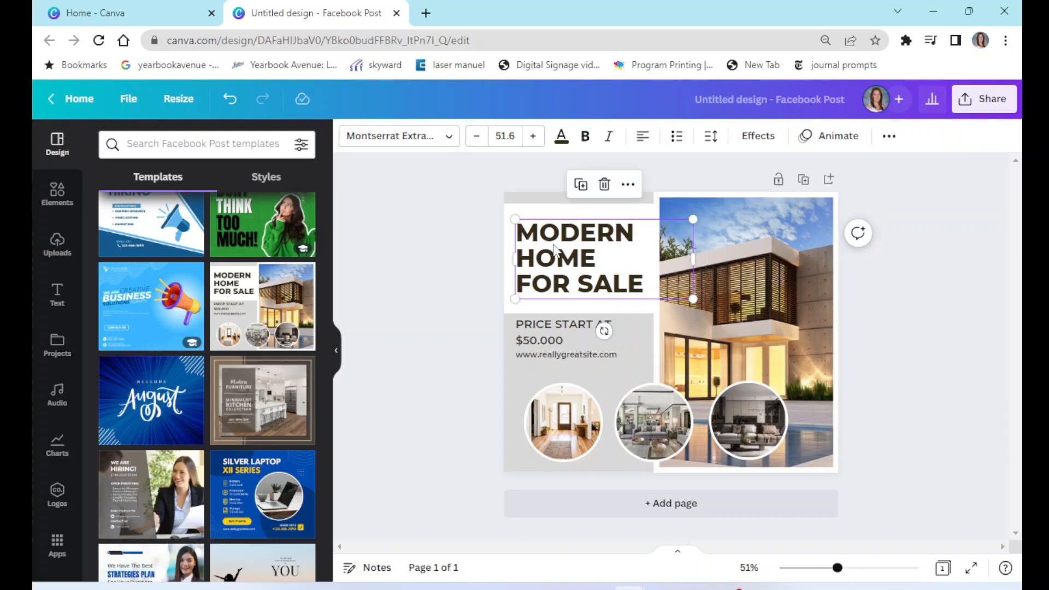
{"action": "double_click", "coordinate": [637, 284]}
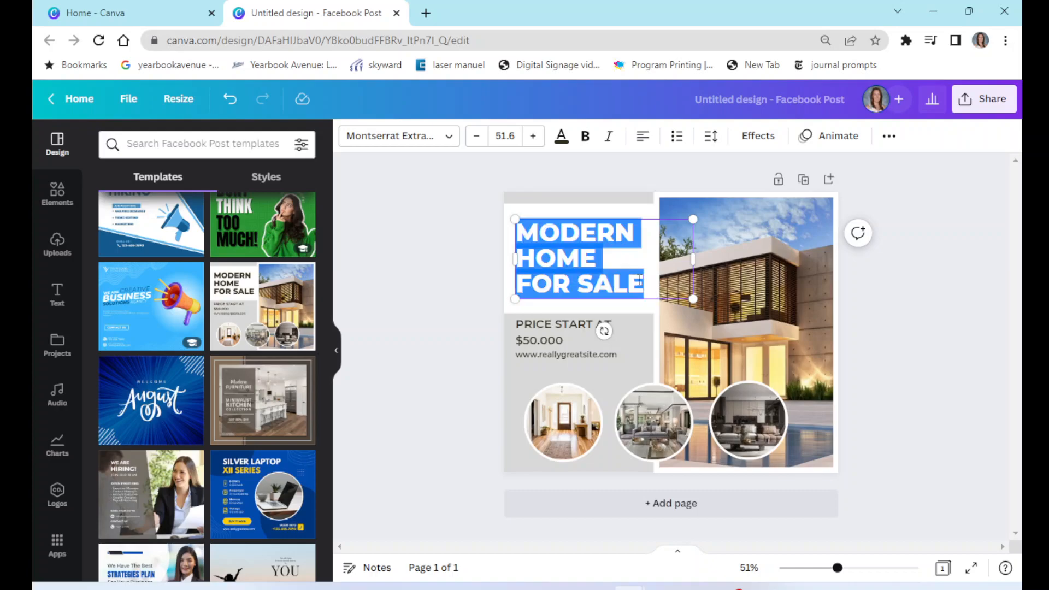
{"action": "type", "text": "TEXT HERE"}
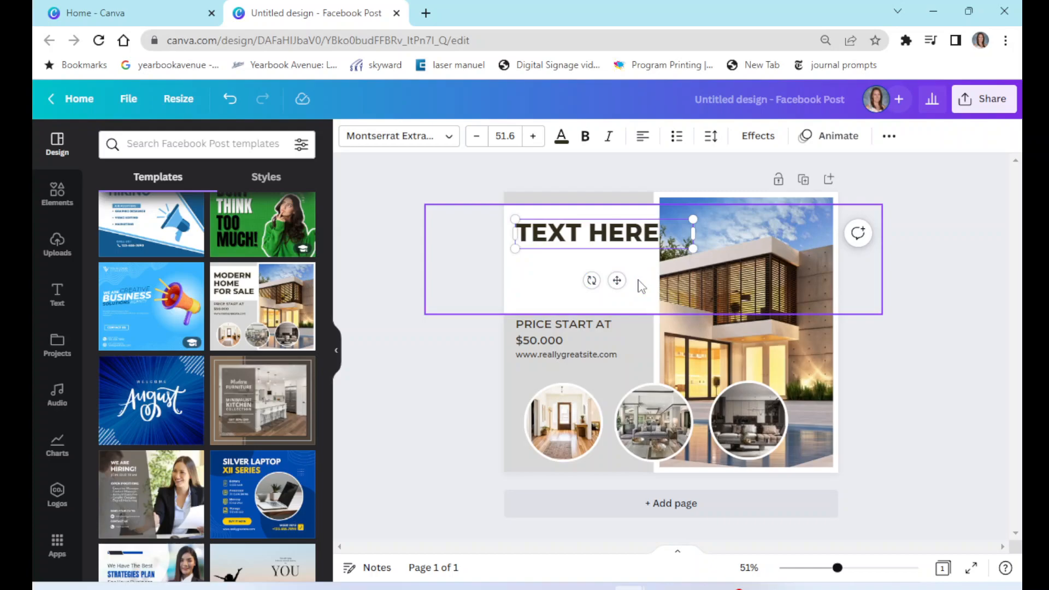
- Reduce the heading's font size to 47.6 and colour it with the light blue photo colour
{"action": "left_click", "coordinate": [426, 213]}
{"action": "left_click", "coordinate": [534, 240]}
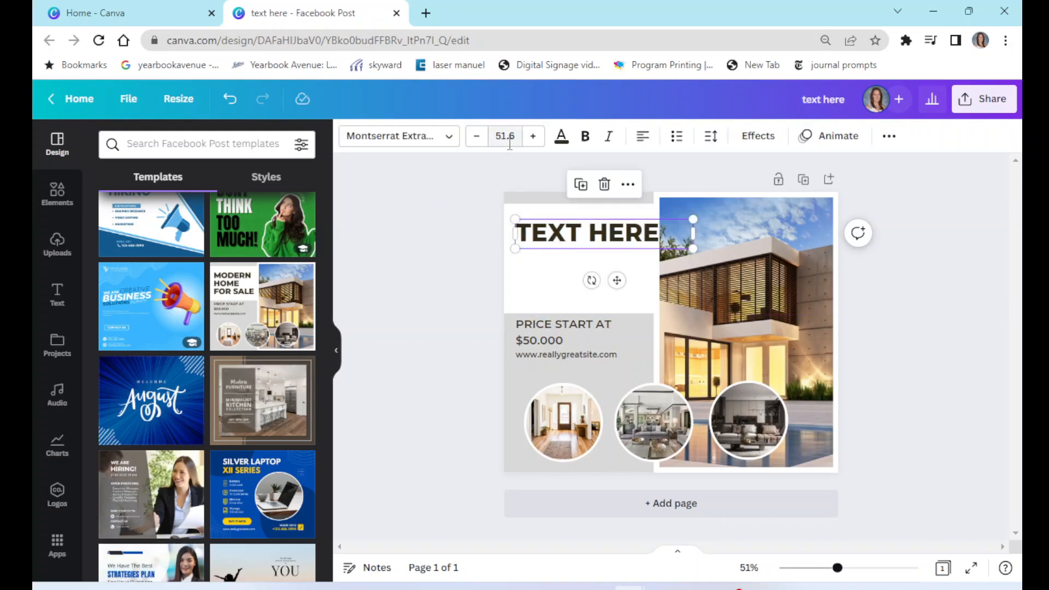
{"action": "left_click", "coordinate": [480, 140]}
{"action": "left_click", "coordinate": [480, 140]}
{"action": "left_click", "coordinate": [481, 141]}
{"action": "left_click", "coordinate": [481, 141]}
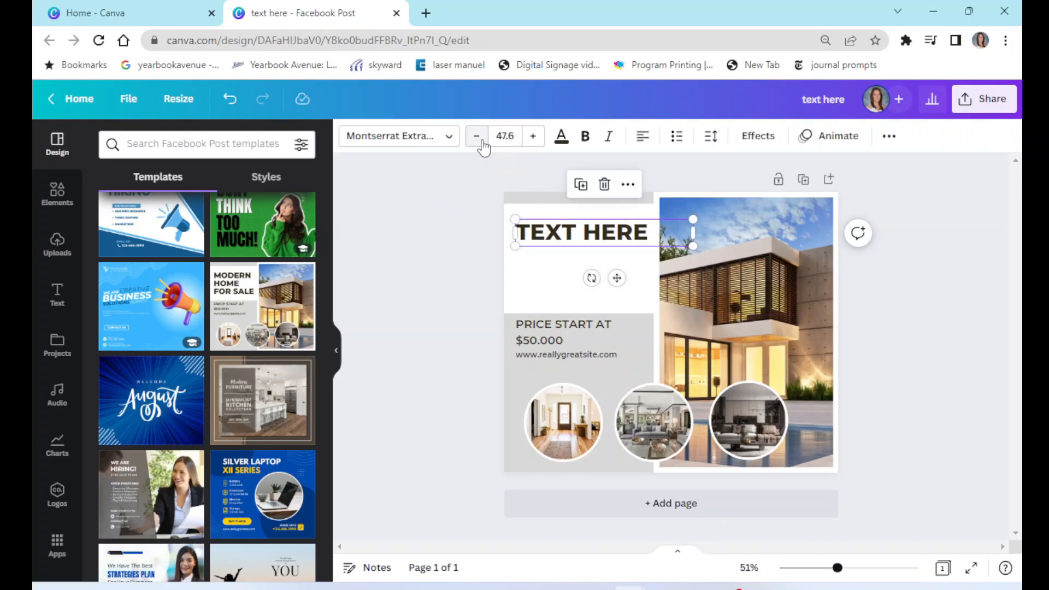
{"action": "left_click", "coordinate": [562, 141]}
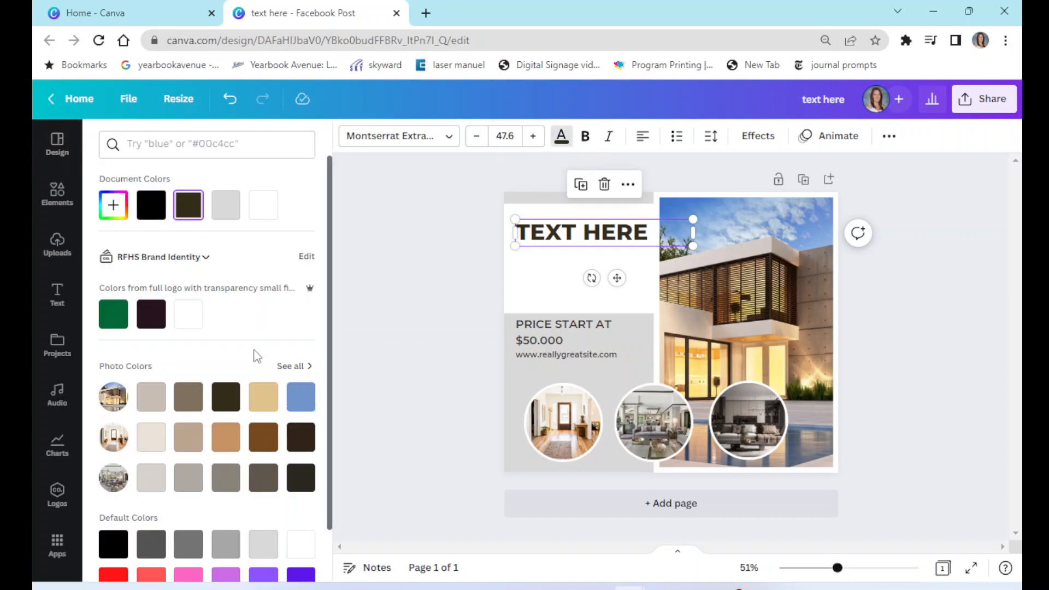
{"action": "left_click", "coordinate": [300, 397]}
- Italicise the heading and change its font to Gulfs Display
{"action": "left_click", "coordinate": [586, 140]}
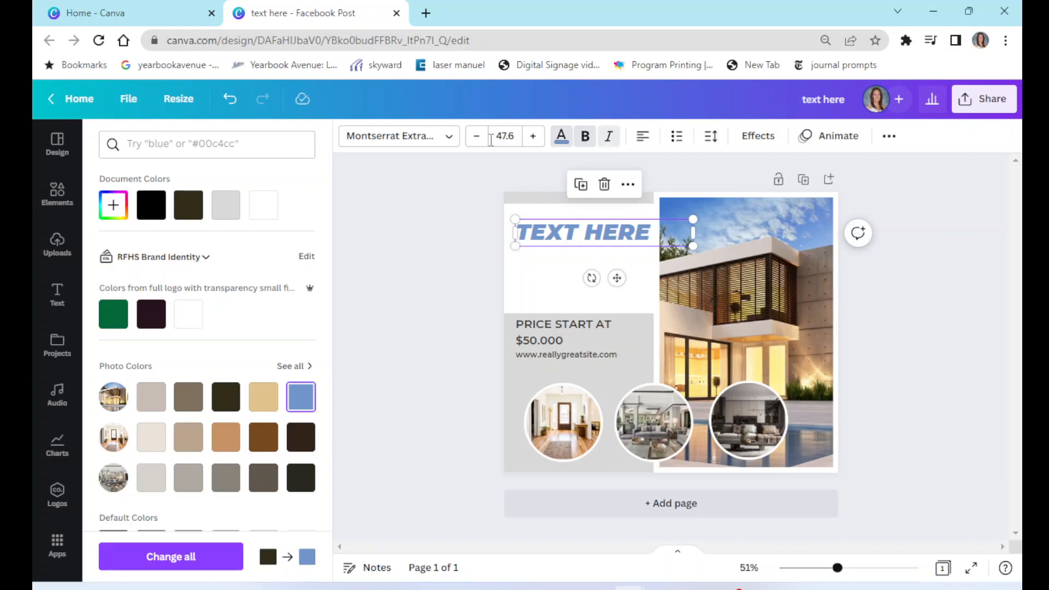
{"action": "left_click", "coordinate": [429, 136]}
{"action": "left_click", "coordinate": [173, 350]}
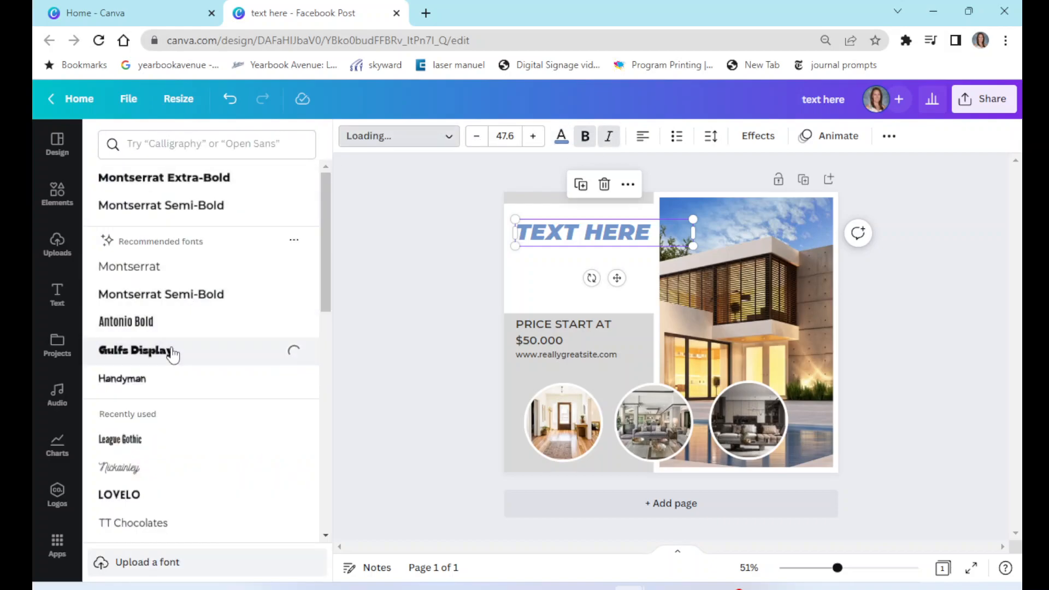
{"action": "left_click", "coordinate": [642, 146]}
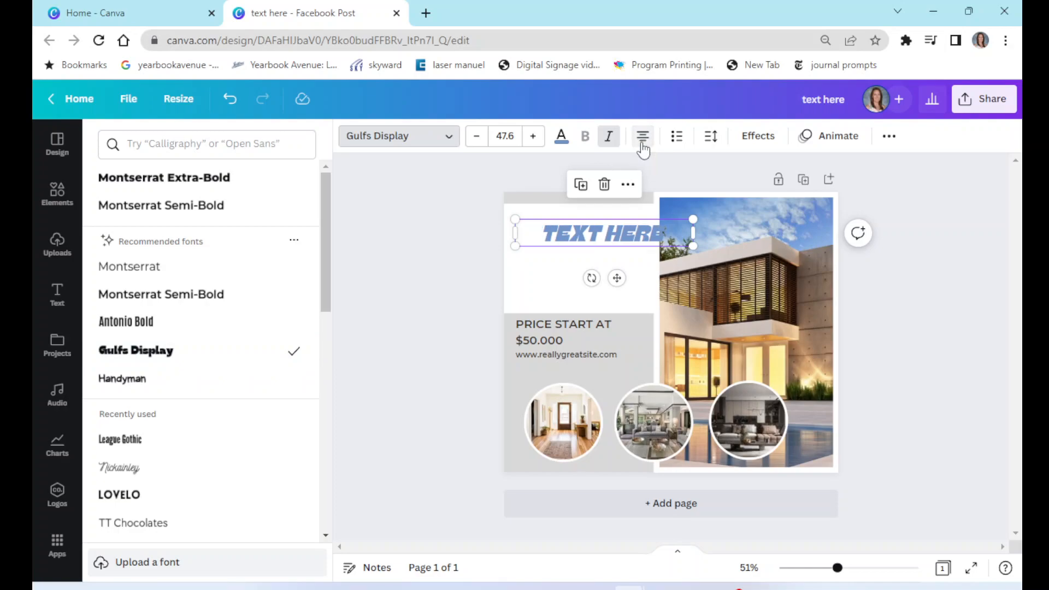
{"action": "left_click", "coordinate": [642, 147]}
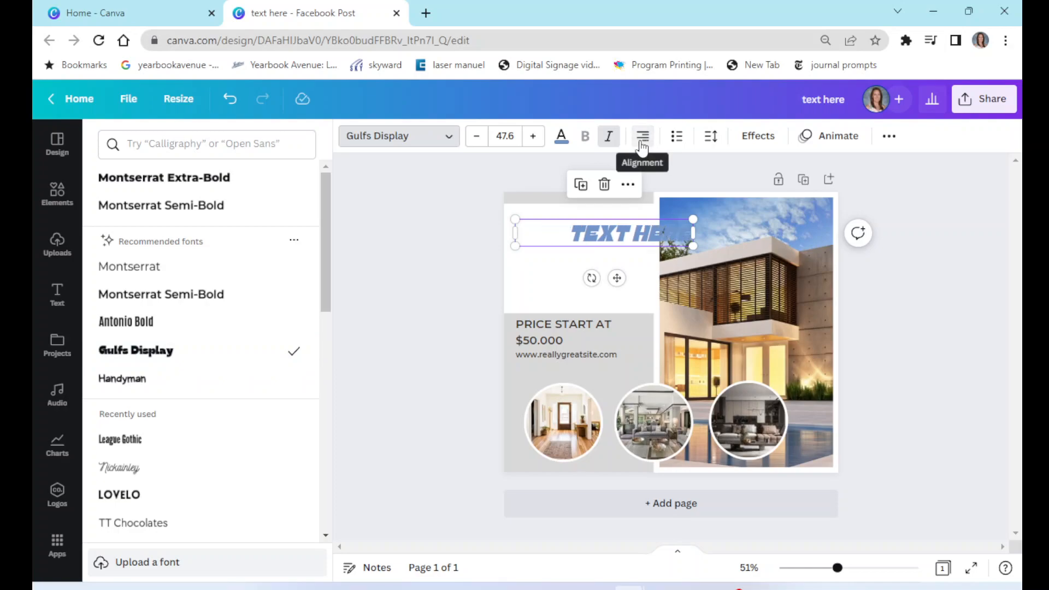
{"action": "left_click", "coordinate": [642, 146]}
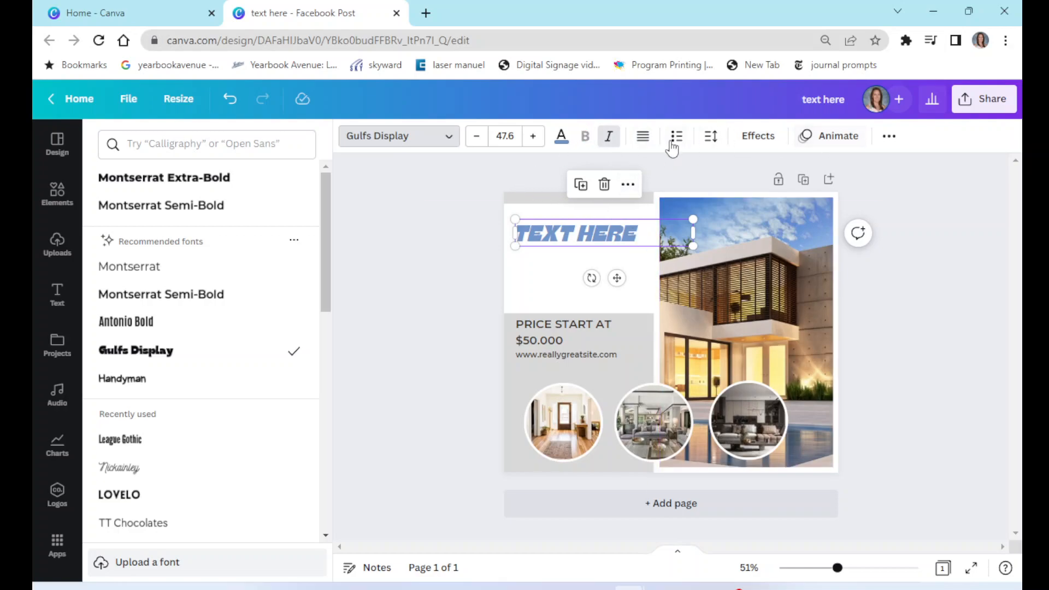
- Add a heading text box from the Text panel and fill it with placeholder text jflkdsfjlkdsfj
{"action": "left_click", "coordinate": [922, 207]}
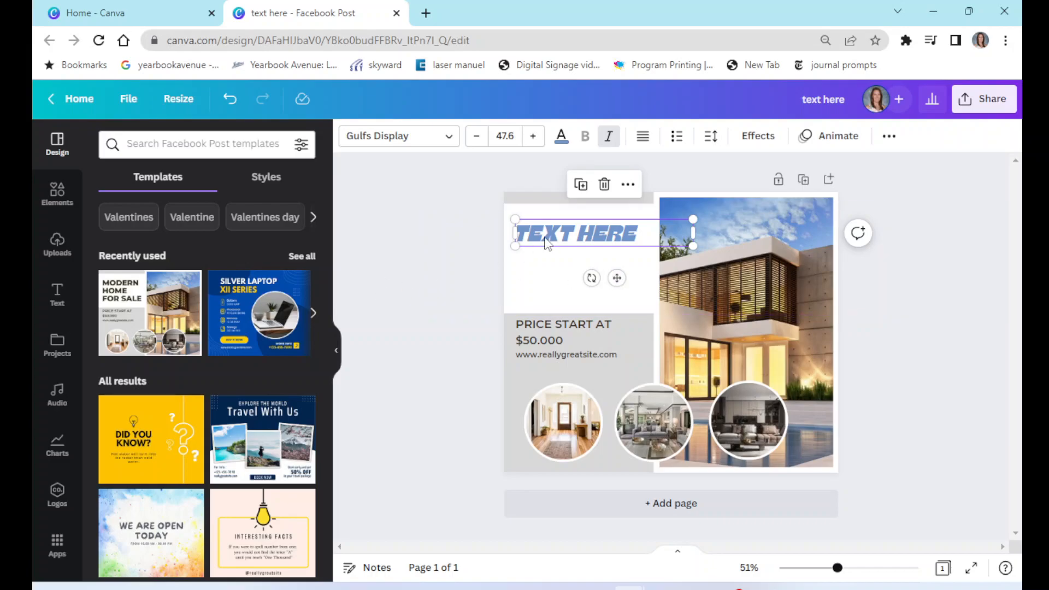
{"action": "left_click", "coordinate": [57, 298]}
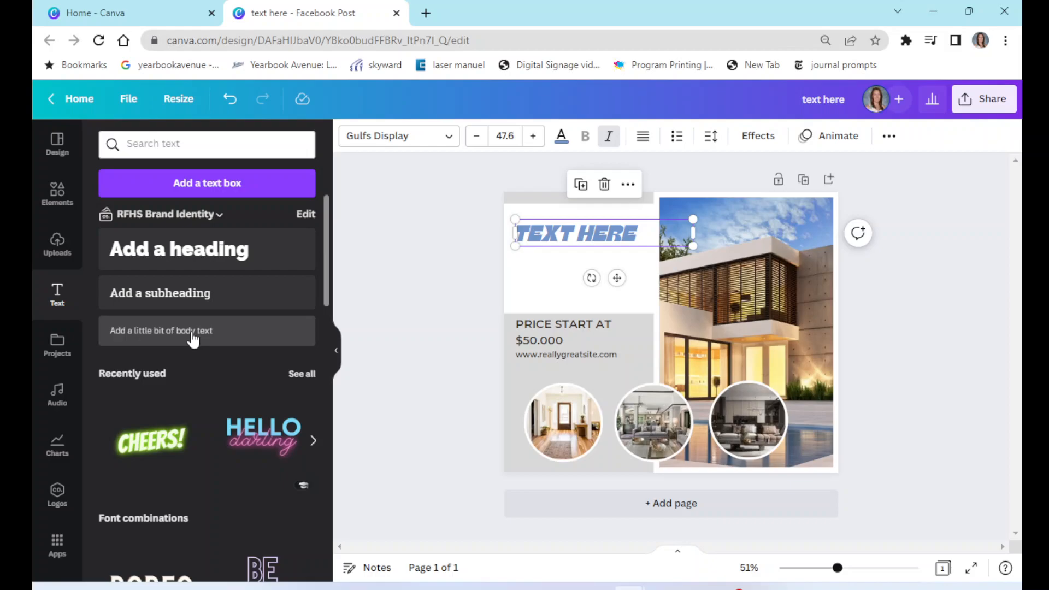
{"action": "left_click", "coordinate": [196, 257]}
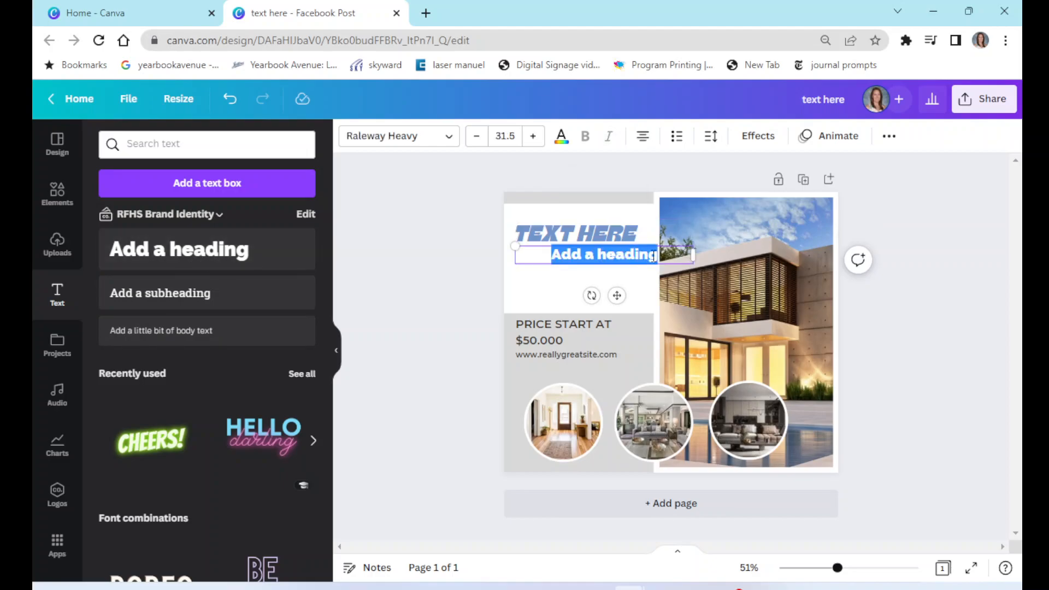
{"action": "type", "text": "jflkdsfjlkdsfj"}
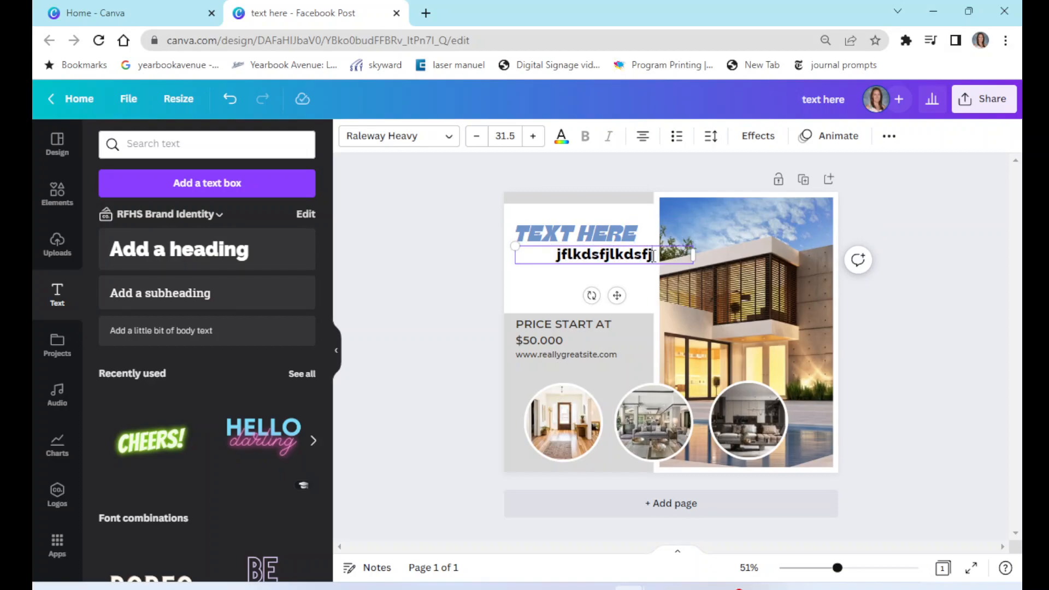
- Left-align and reposition the placeholder text box beneath the heading, then delete it
{"action": "left_click", "coordinate": [457, 297]}
{"action": "left_click_drag", "start_coordinate": [622, 269], "coordinate": [642, 281]}
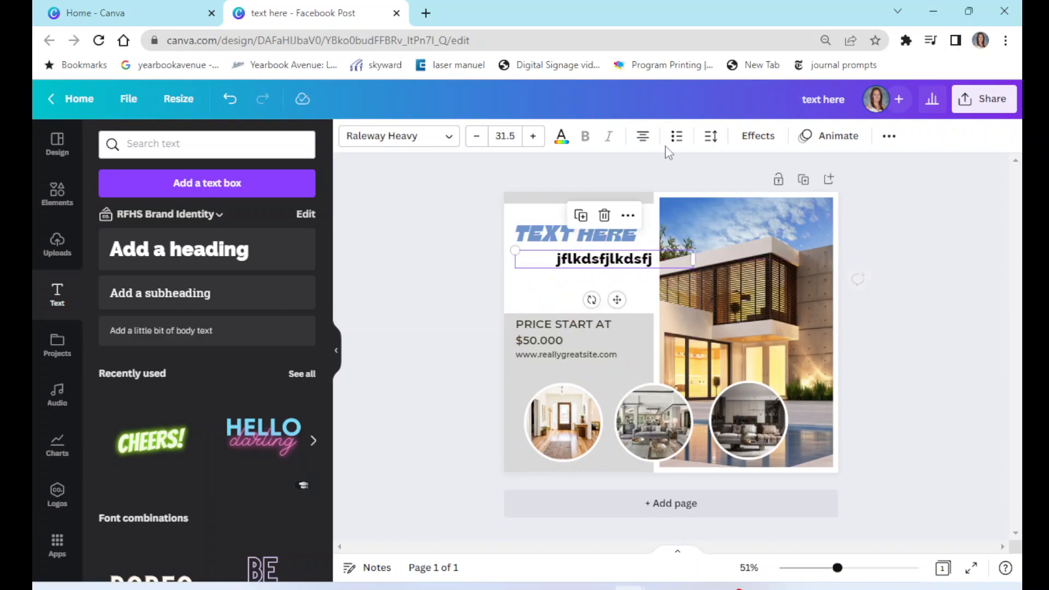
{"action": "left_click", "coordinate": [643, 138]}
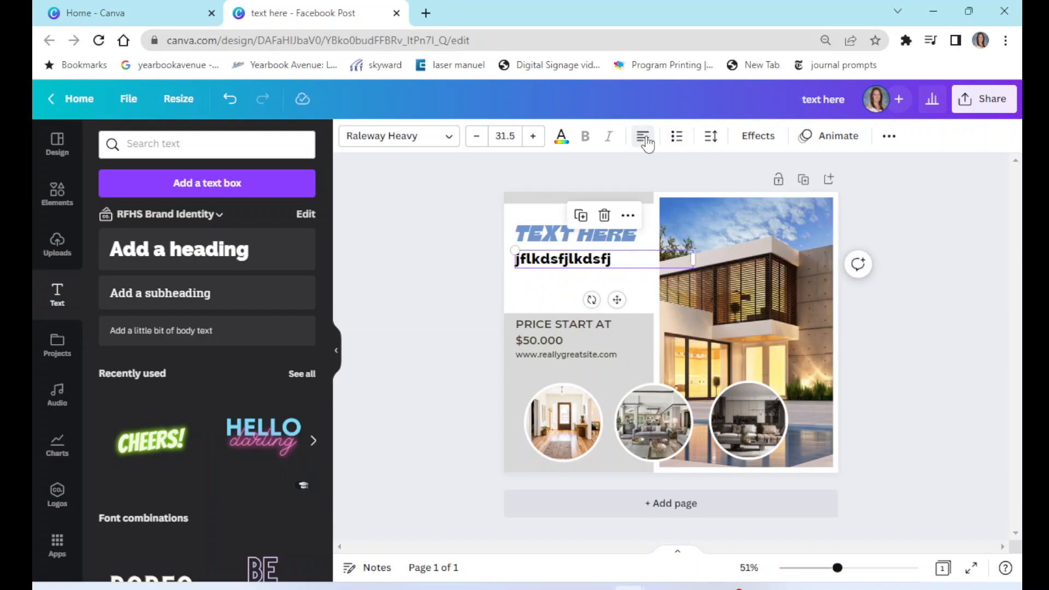
{"action": "left_click", "coordinate": [696, 184]}
{"action": "left_click_drag", "start_coordinate": [586, 260], "coordinate": [585, 244]}
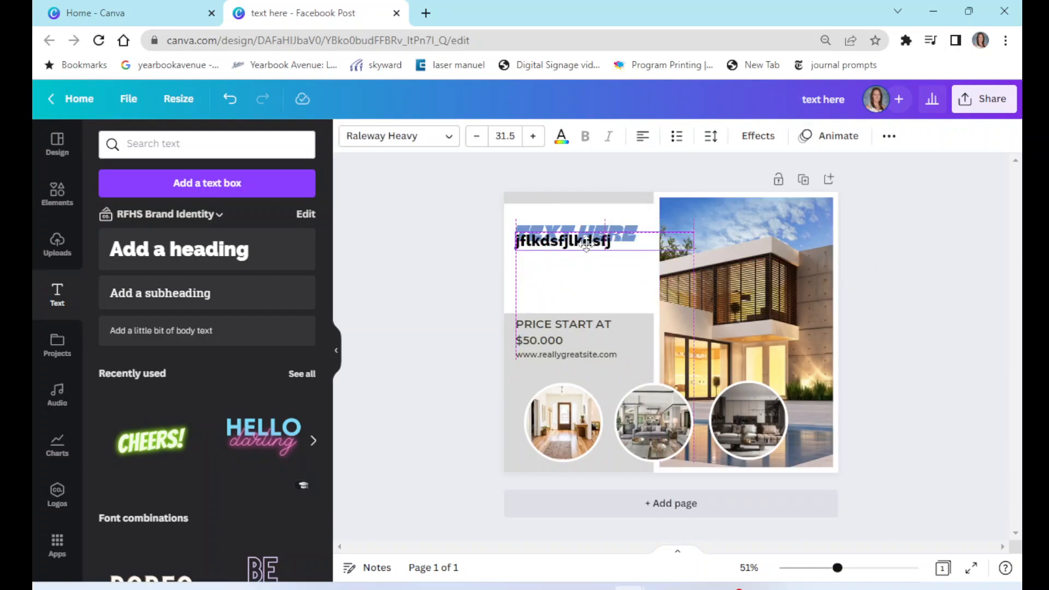
{"action": "left_click", "coordinate": [468, 224]}
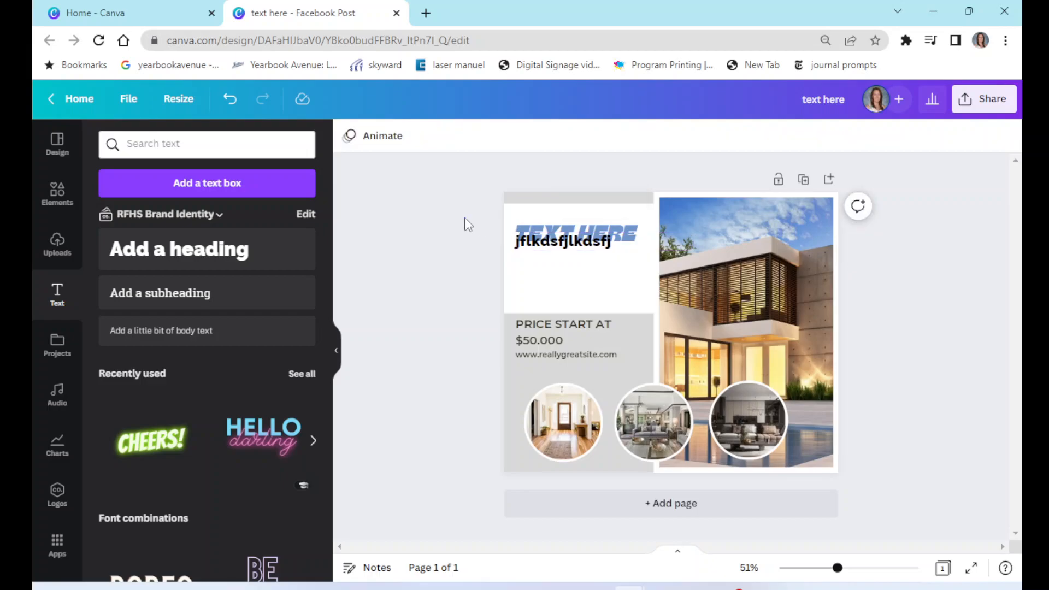
{"action": "left_click_drag", "start_coordinate": [557, 251], "coordinate": [556, 274]}
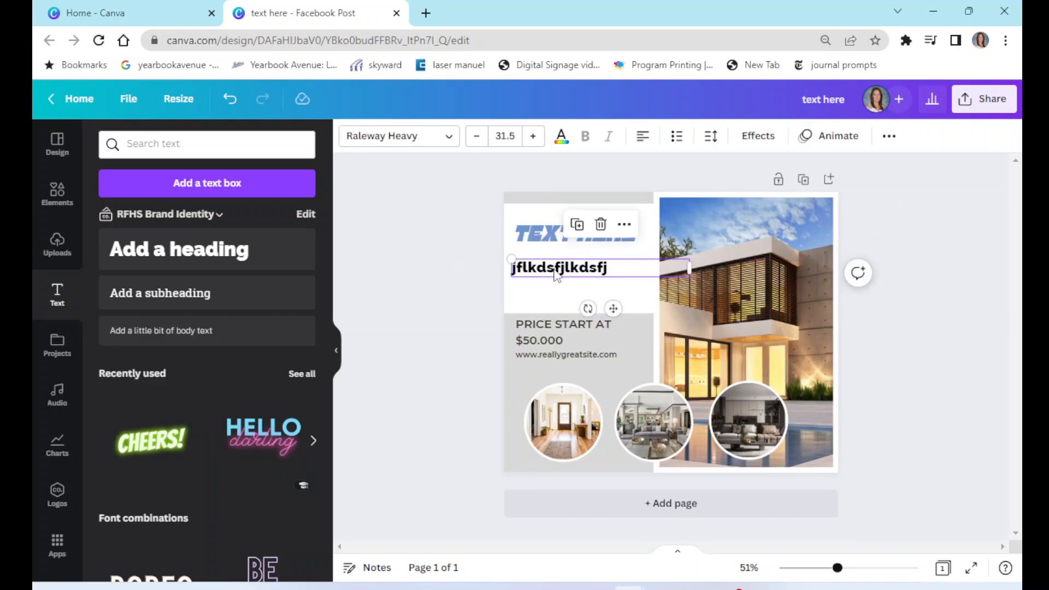
{"action": "key", "text": "Delete"}
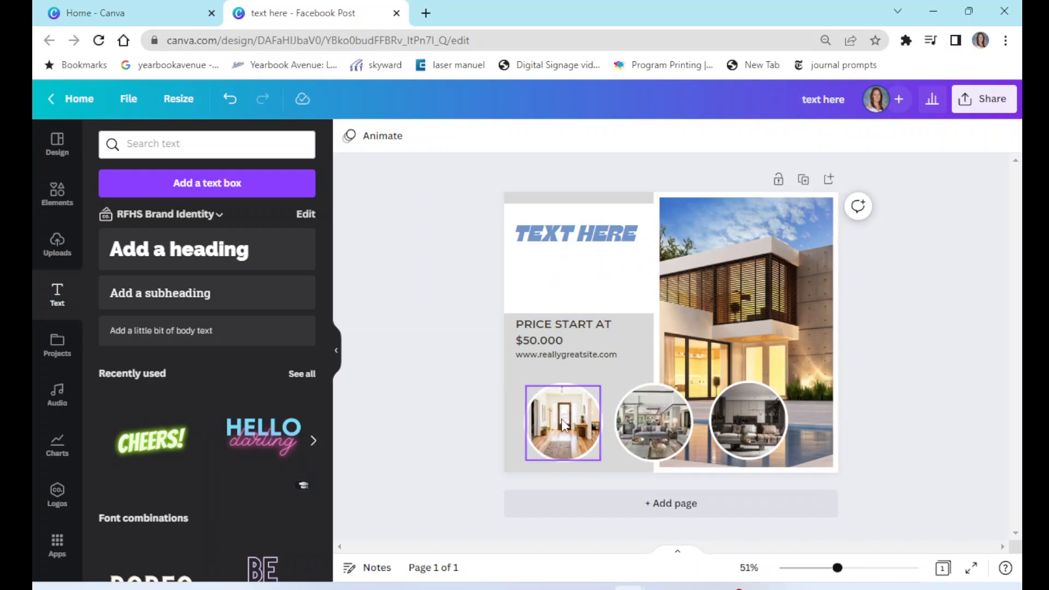
- Try moving, resizing and rotating the first circular room photo, undoing each change
{"action": "mouse_move", "coordinate": [562, 422]}
{"action": "left_mouse_down"}
{"action": "mouse_move", "coordinate": [705, 306]}
{"action": "mouse_move", "coordinate": [634, 262]}
{"action": "mouse_move", "coordinate": [564, 419]}
{"action": "left_mouse_up"}
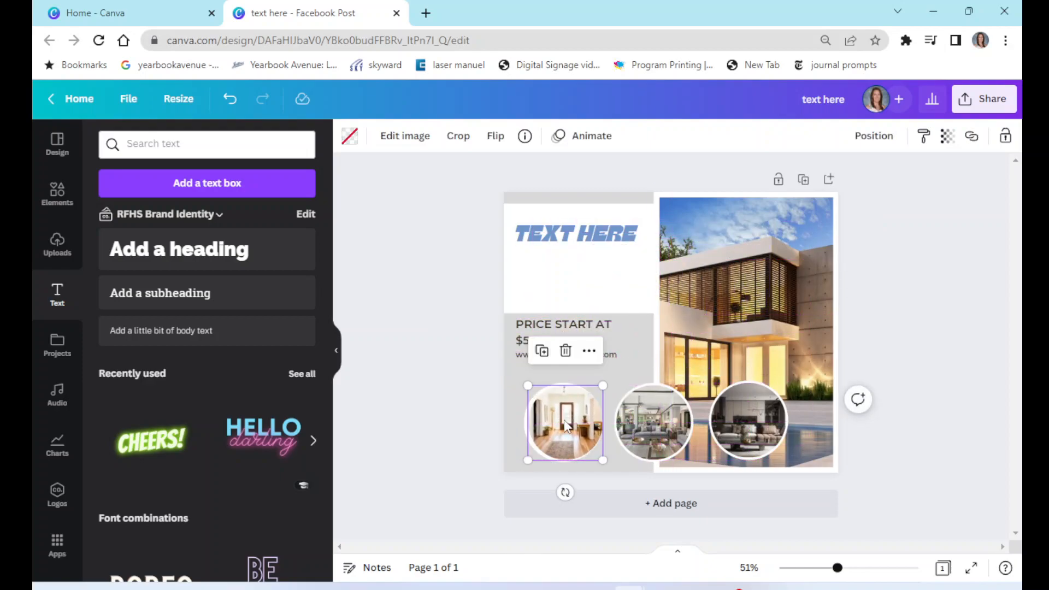
{"action": "key", "text": "ctrl+z"}
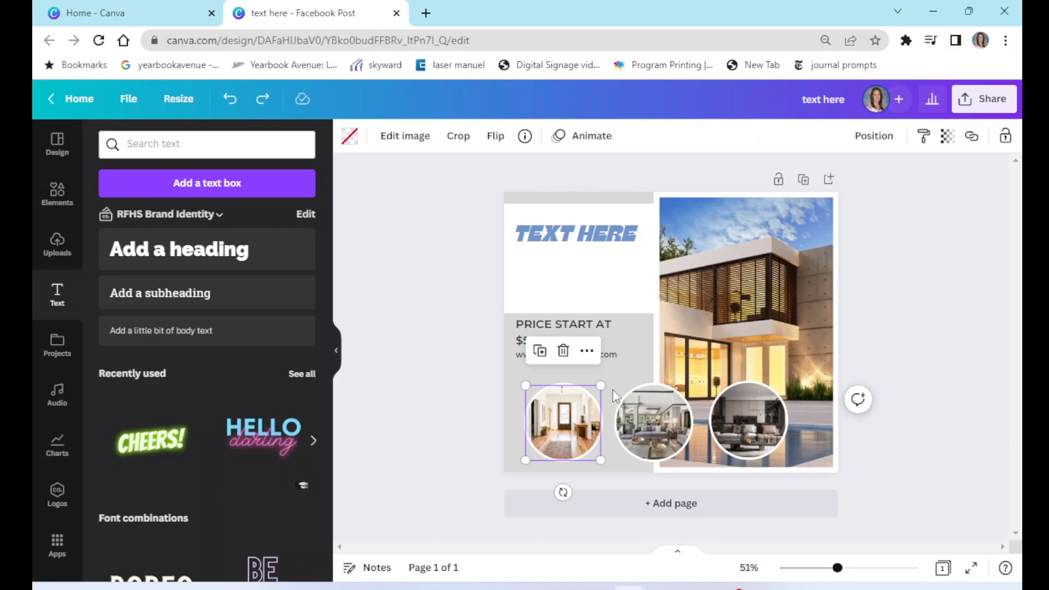
{"action": "left_click_drag", "start_coordinate": [601, 385], "coordinate": [629, 355]}
{"action": "mouse_move", "coordinate": [578, 492]}
{"action": "left_mouse_down"}
{"action": "mouse_move", "coordinate": [555, 487]}
{"action": "mouse_move", "coordinate": [512, 444]}
{"action": "mouse_move", "coordinate": [562, 448]}
{"action": "mouse_move", "coordinate": [658, 370]}
{"action": "mouse_move", "coordinate": [525, 467]}
{"action": "mouse_move", "coordinate": [563, 480]}
{"action": "left_mouse_up"}
{"action": "key", "text": "ctrl+z"}
{"action": "key", "text": "ctrl+z"}
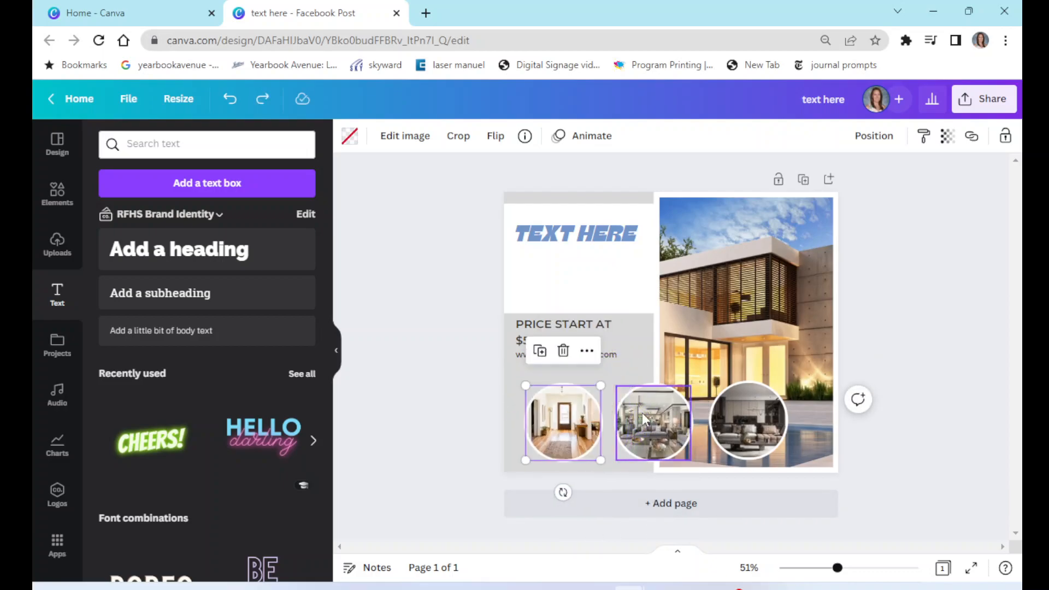
{"action": "left_click", "coordinate": [935, 256]}
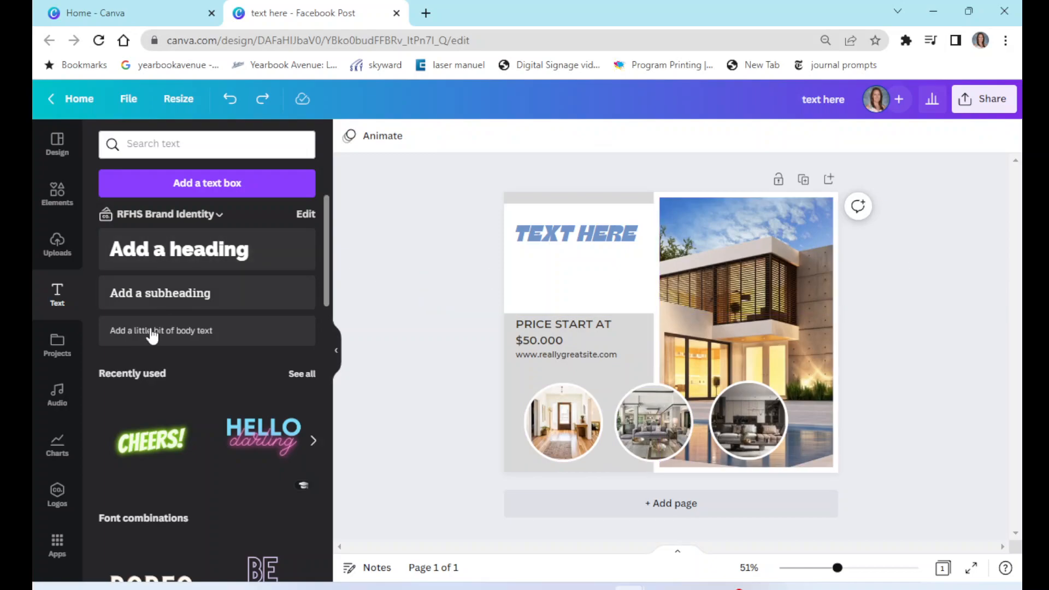
- Search the text styles for party and add the neon PARTY! PARTY! PARTY! combination to the page
{"action": "scroll", "coordinate": [183, 415], "scroll_direction": "down", "scroll_amount": 4}
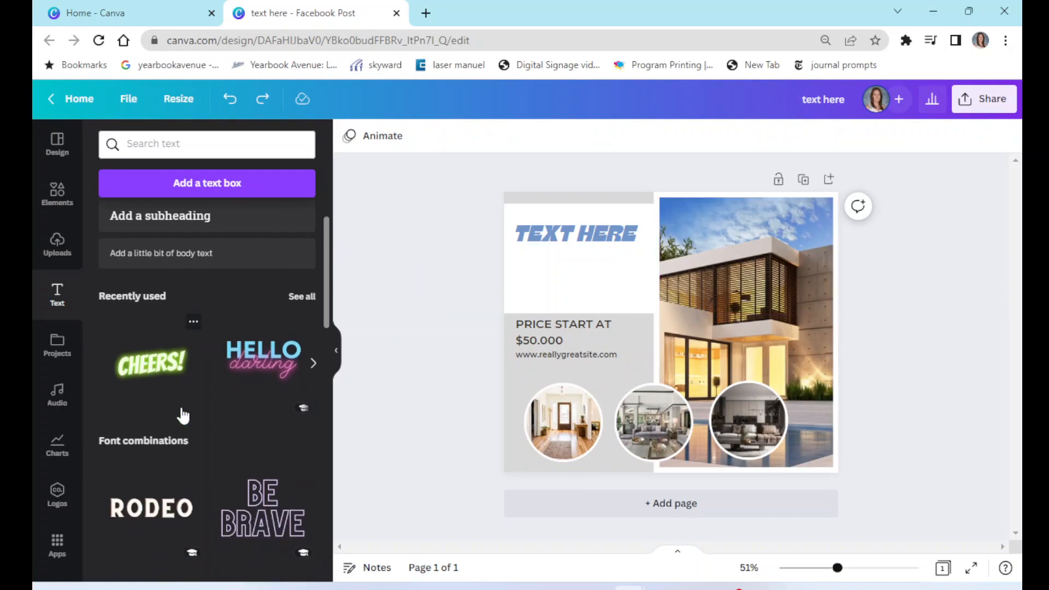
{"action": "scroll", "coordinate": [183, 416], "scroll_direction": "down", "scroll_amount": 5}
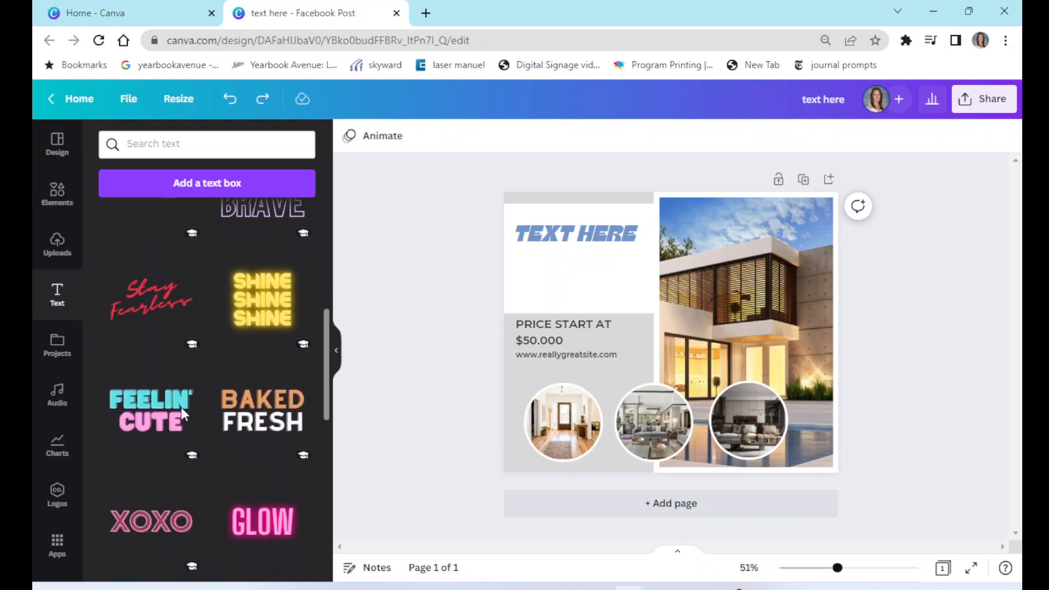
{"action": "scroll", "coordinate": [182, 415], "scroll_direction": "down", "scroll_amount": 3}
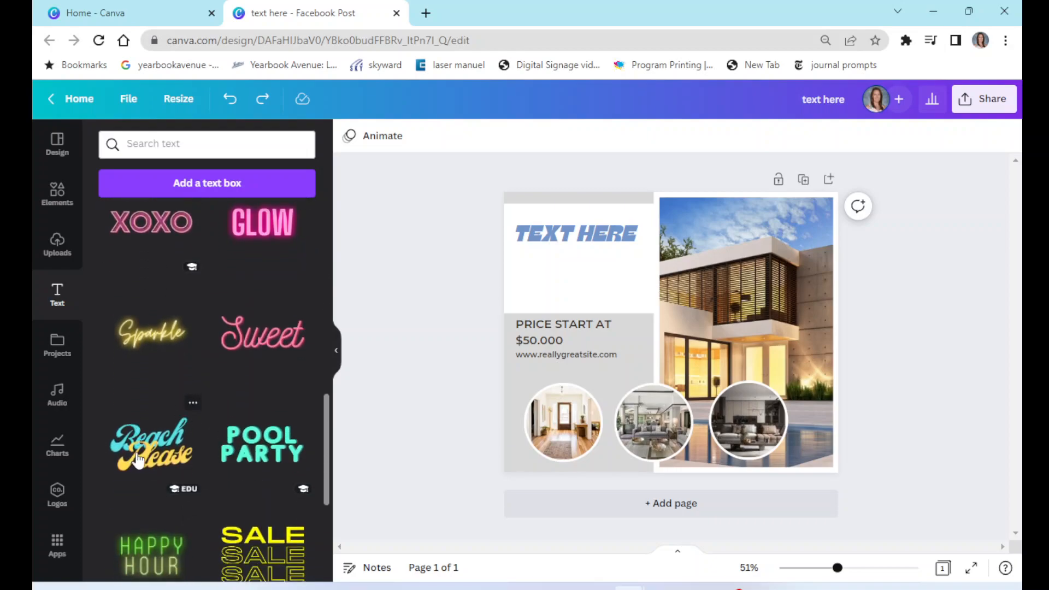
{"action": "scroll", "coordinate": [261, 454], "scroll_direction": "up", "scroll_amount": 12}
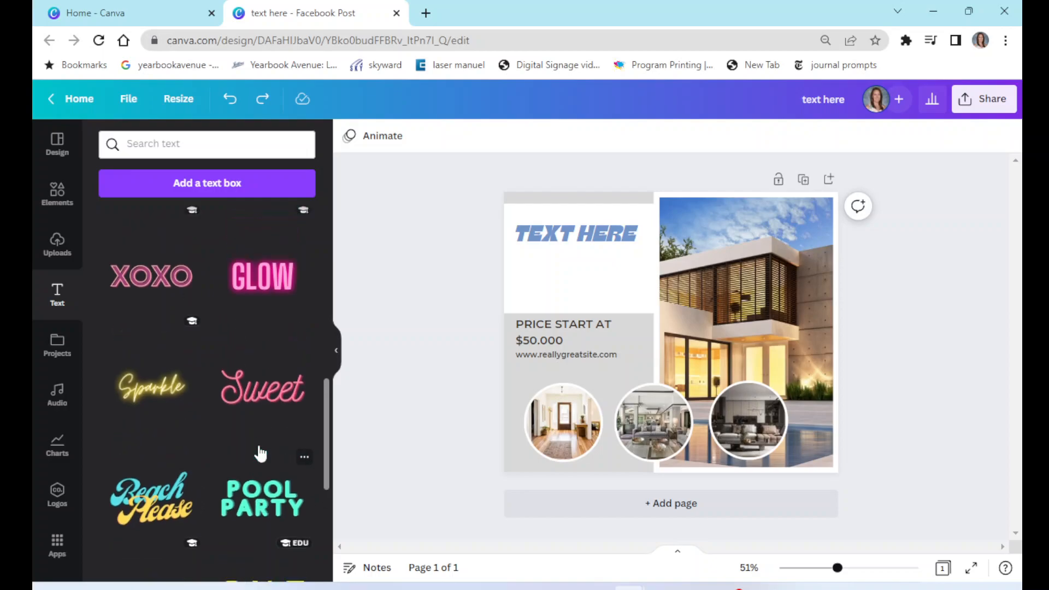
{"action": "left_click", "coordinate": [206, 143]}
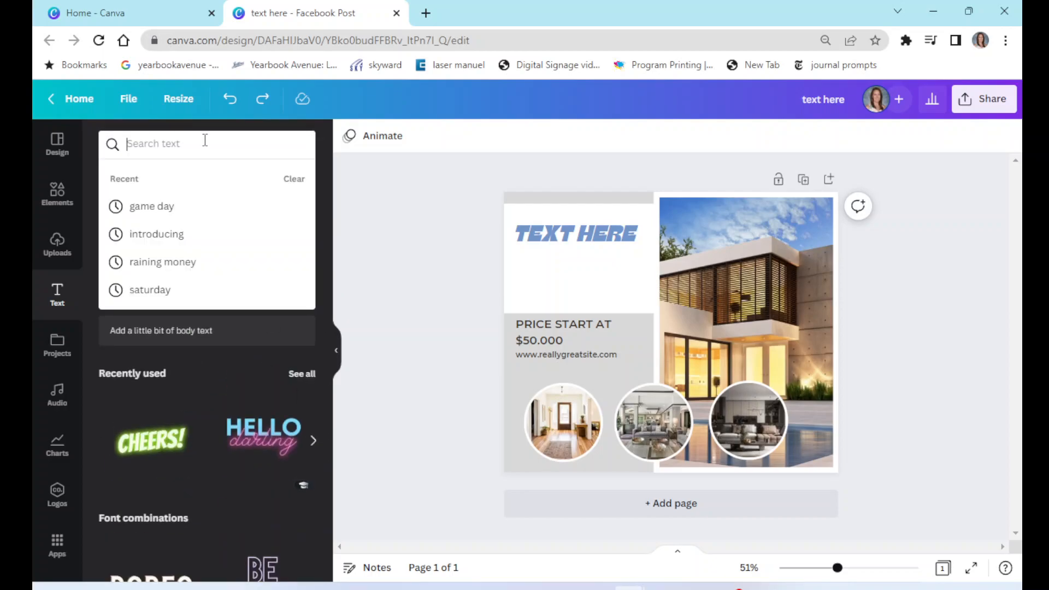
{"action": "type", "text": "party"}
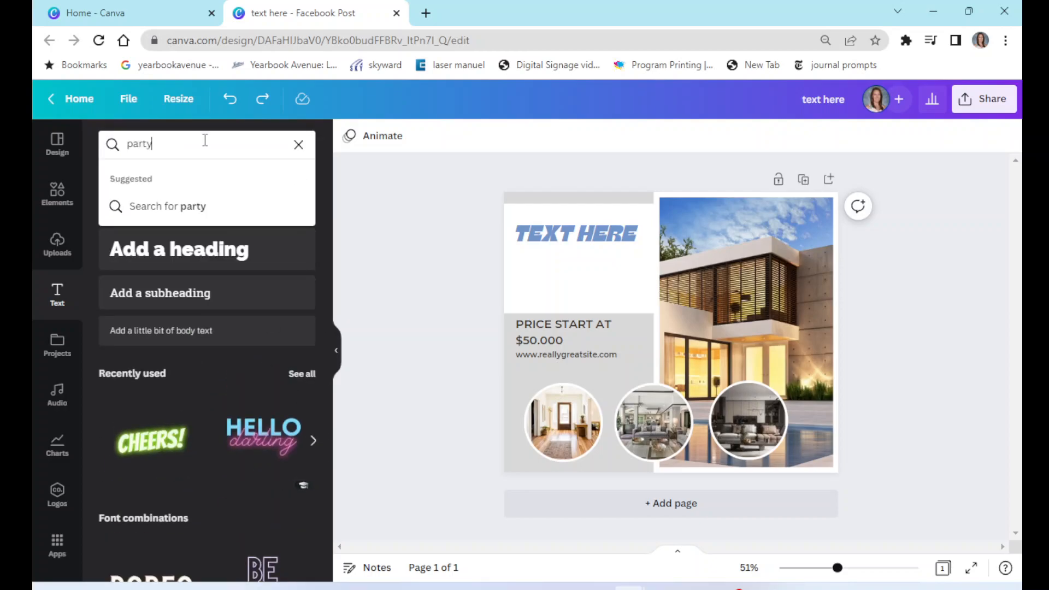
{"action": "key", "text": "Return"}
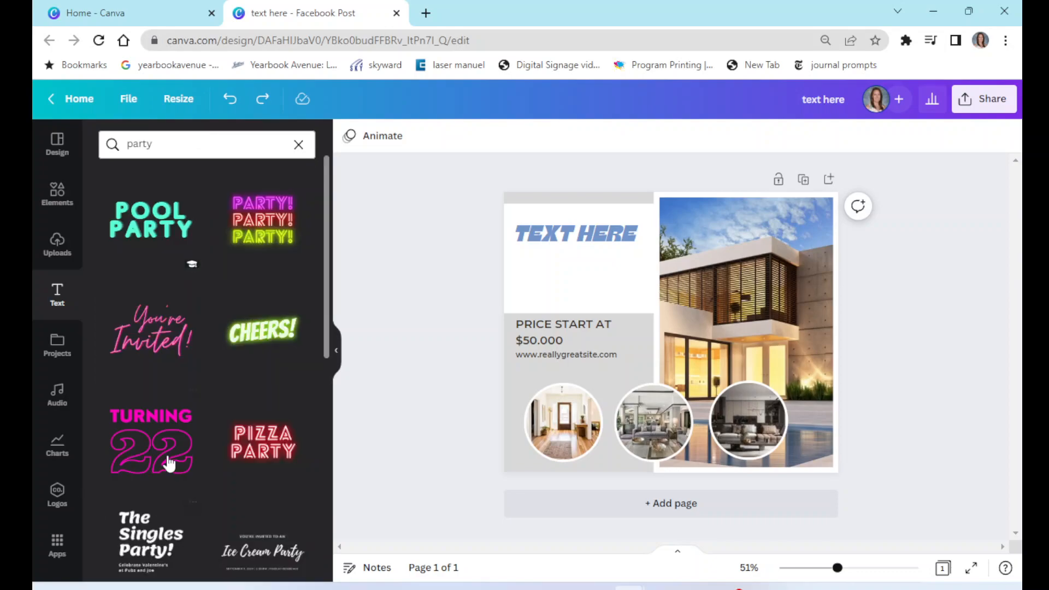
{"action": "left_click", "coordinate": [271, 226]}
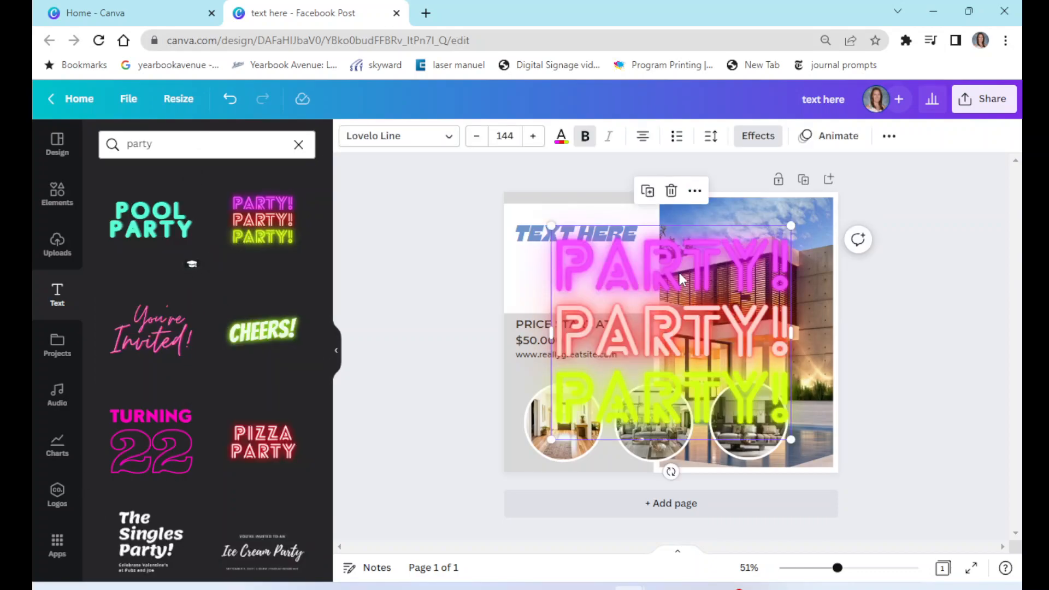
- Replace the first two PARTY words in the neon text with TEXT
{"action": "double_click", "coordinate": [563, 259]}
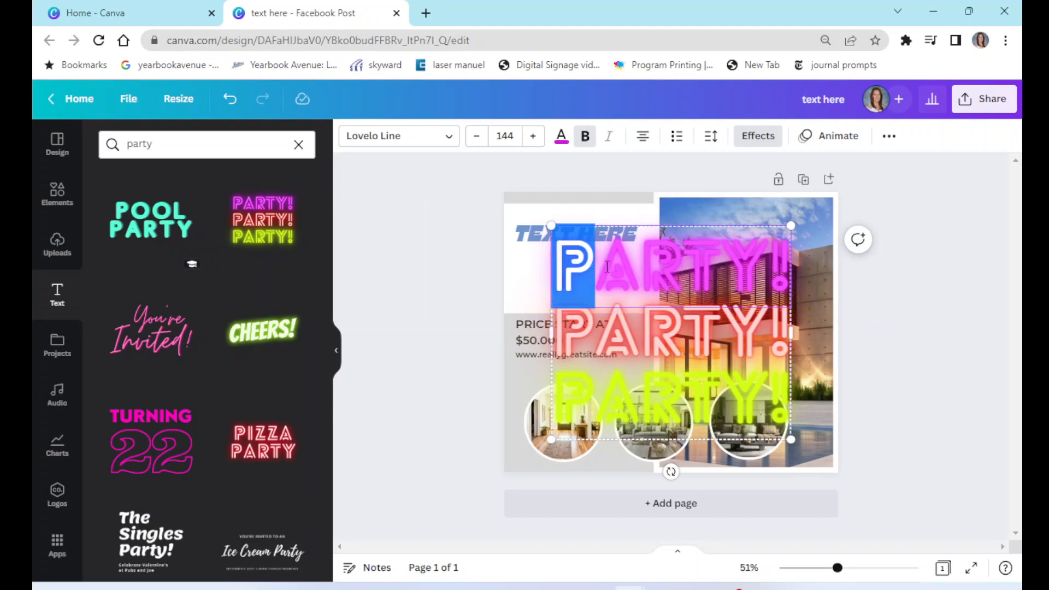
{"action": "type", "text": "TEXT!"}
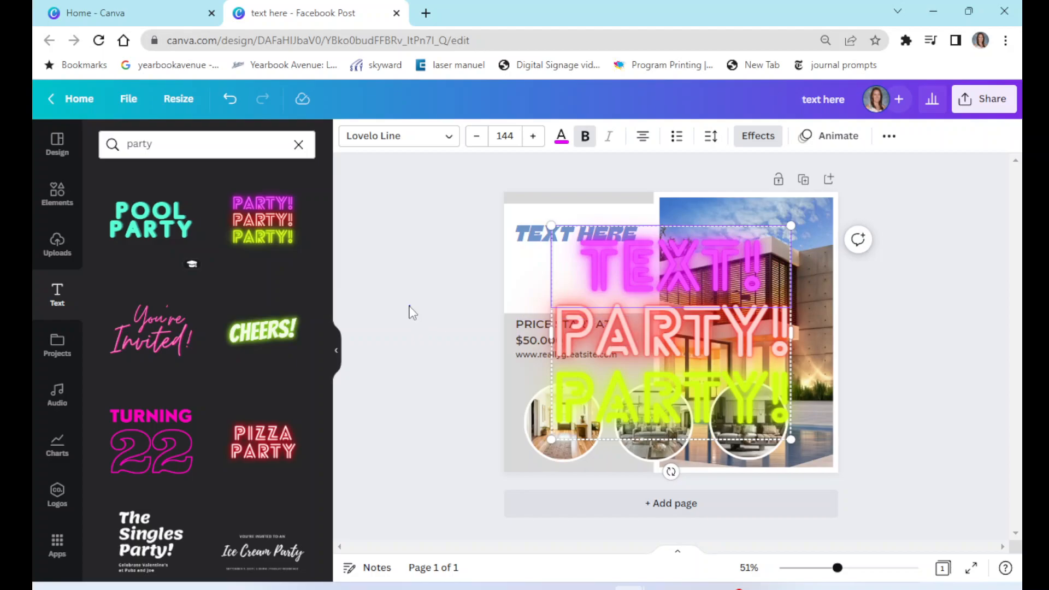
{"action": "left_click", "coordinate": [412, 312]}
{"action": "left_click", "coordinate": [614, 331]}
{"action": "left_click_drag", "start_coordinate": [561, 331], "coordinate": [801, 335]}
{"action": "type", "text": "TEXT"}
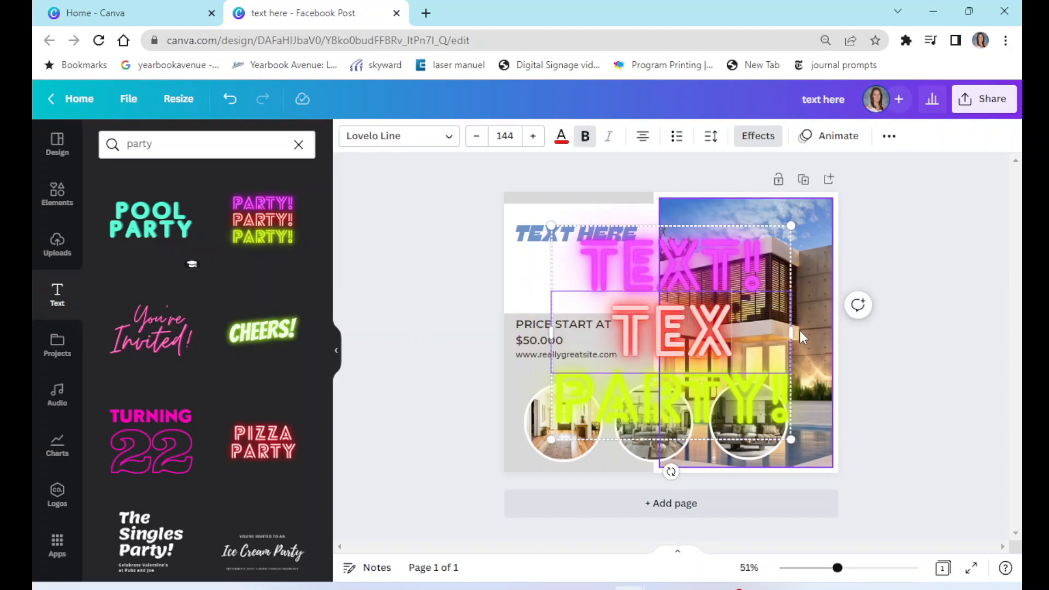
{"action": "left_click", "coordinate": [435, 351]}
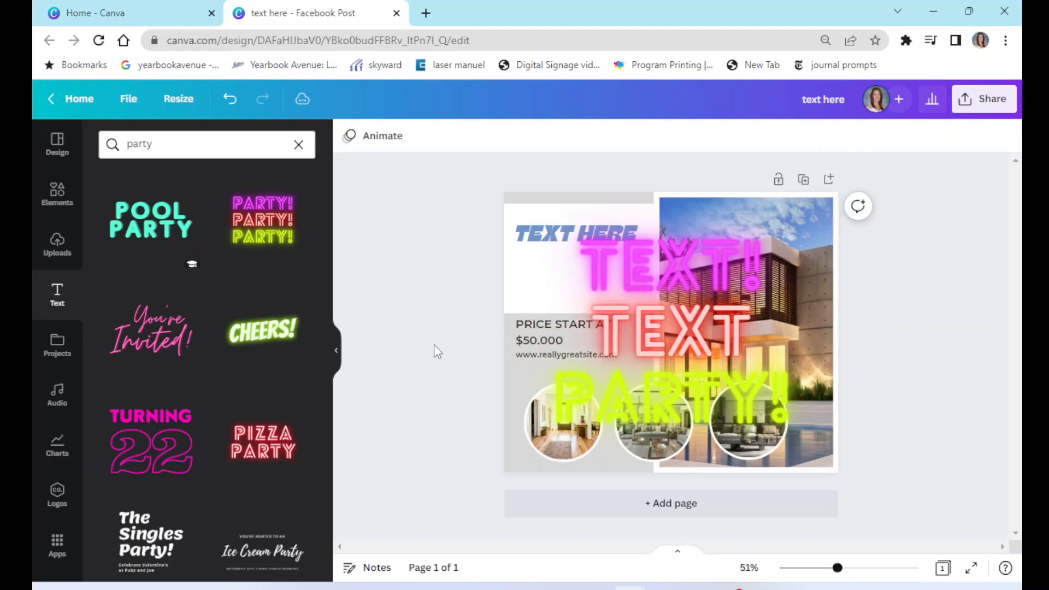
- Ungroup the neon text combination and delete its PARTY! line
{"action": "left_click", "coordinate": [680, 315]}
{"action": "left_click_drag", "start_coordinate": [699, 275], "coordinate": [679, 294]}
{"action": "right_click", "coordinate": [702, 309]}
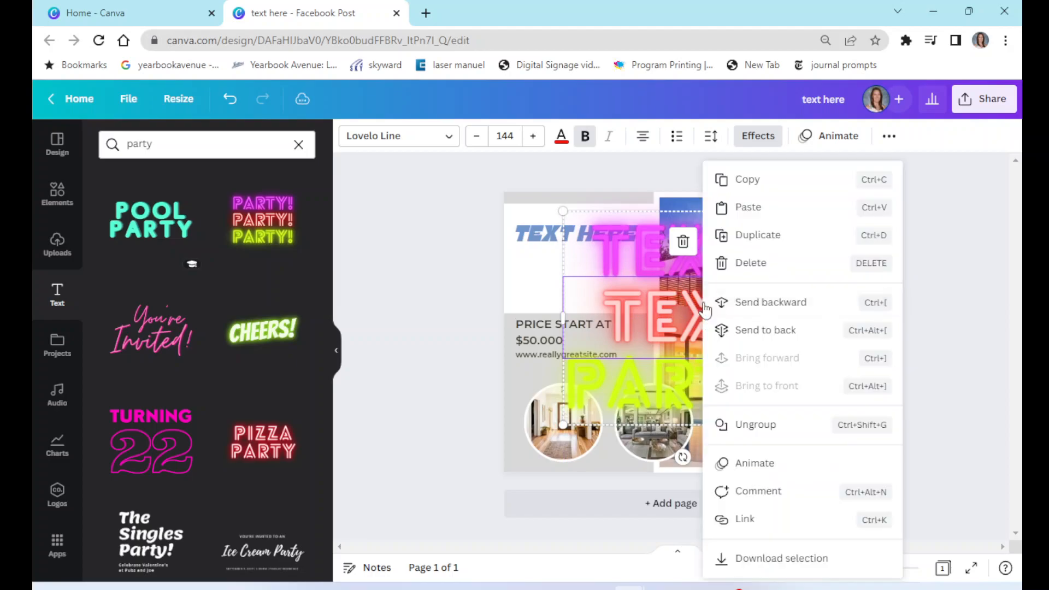
{"action": "left_click", "coordinate": [767, 426]}
{"action": "left_click", "coordinate": [705, 390]}
{"action": "key", "text": "Delete"}
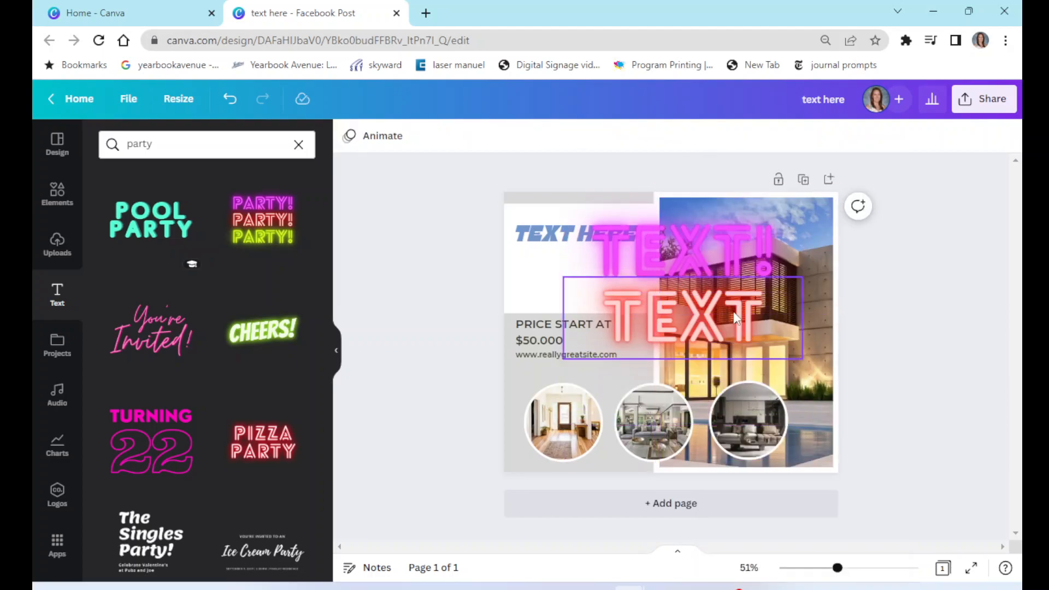
- Shrink and move the two neon TEXT lines to sit beneath the heading on the left side
{"action": "left_click_drag", "start_coordinate": [660, 254], "coordinate": [604, 248]}
{"action": "left_click_drag", "start_coordinate": [746, 288], "coordinate": [548, 276]}
{"action": "left_click_drag", "start_coordinate": [670, 307], "coordinate": [639, 290]}
{"action": "left_click", "coordinate": [968, 295]}
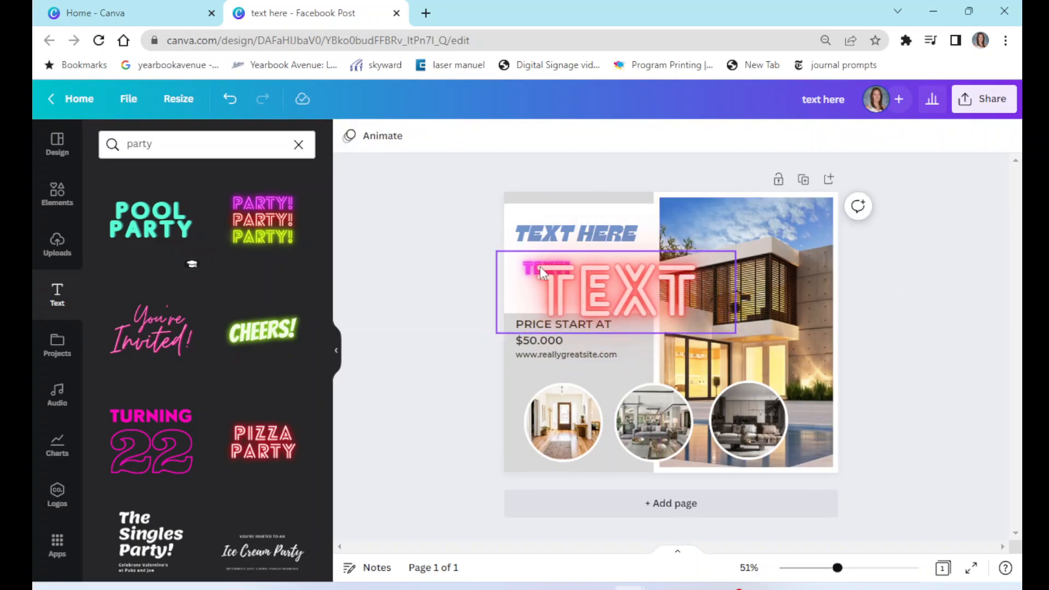
{"action": "left_click", "coordinate": [605, 286]}
{"action": "left_click_drag", "start_coordinate": [626, 286], "coordinate": [601, 284]}
{"action": "left_click", "coordinate": [892, 266]}
{"action": "left_click", "coordinate": [892, 271]}
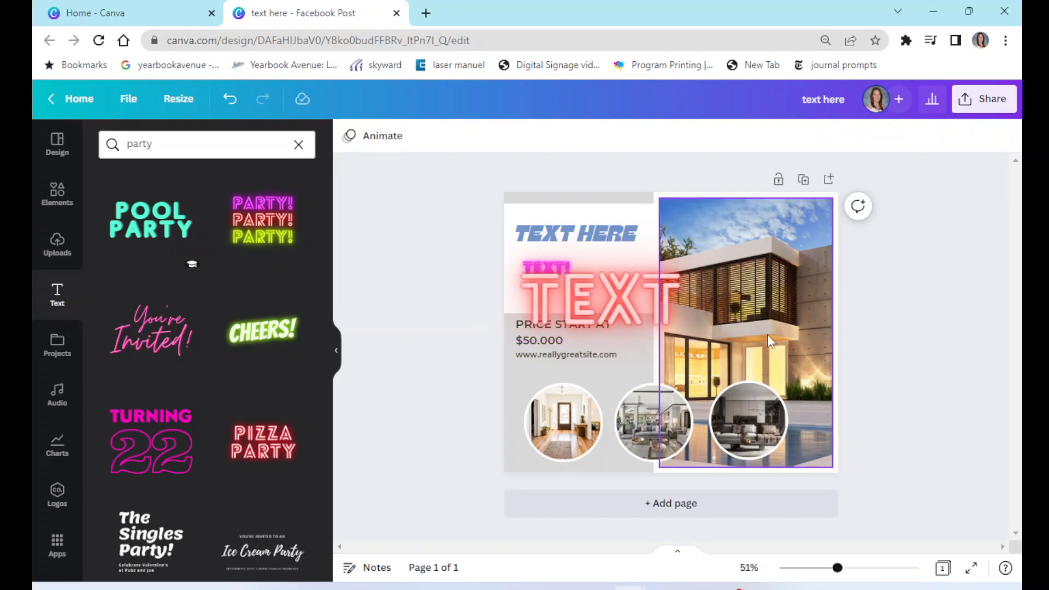
- Upload the photo 20220817_070532-01 from the Downloads folder
{"action": "left_click", "coordinate": [58, 253]}
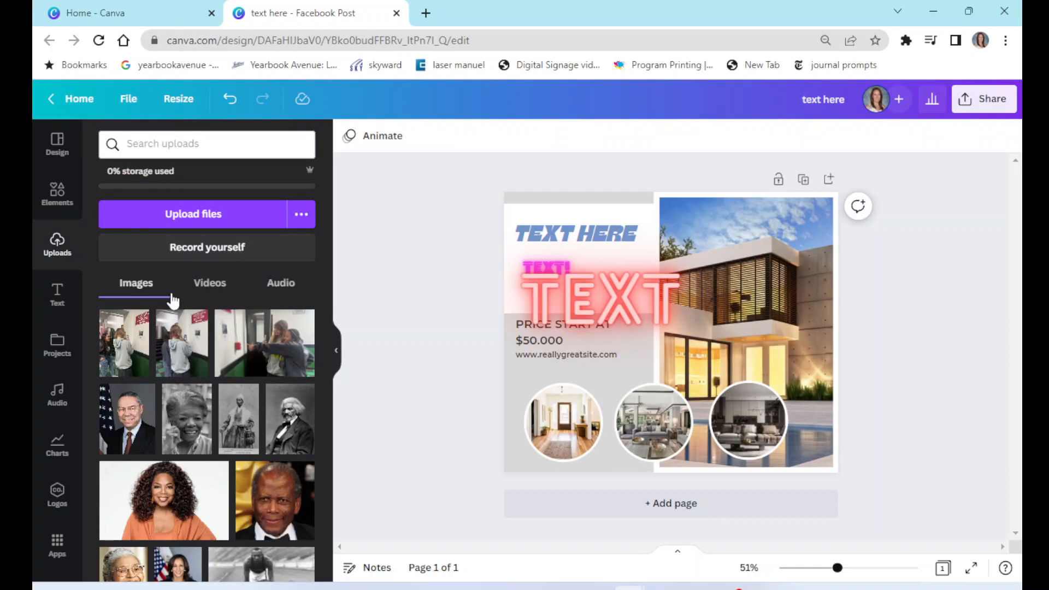
{"action": "left_click", "coordinate": [208, 287]}
{"action": "left_click", "coordinate": [276, 289]}
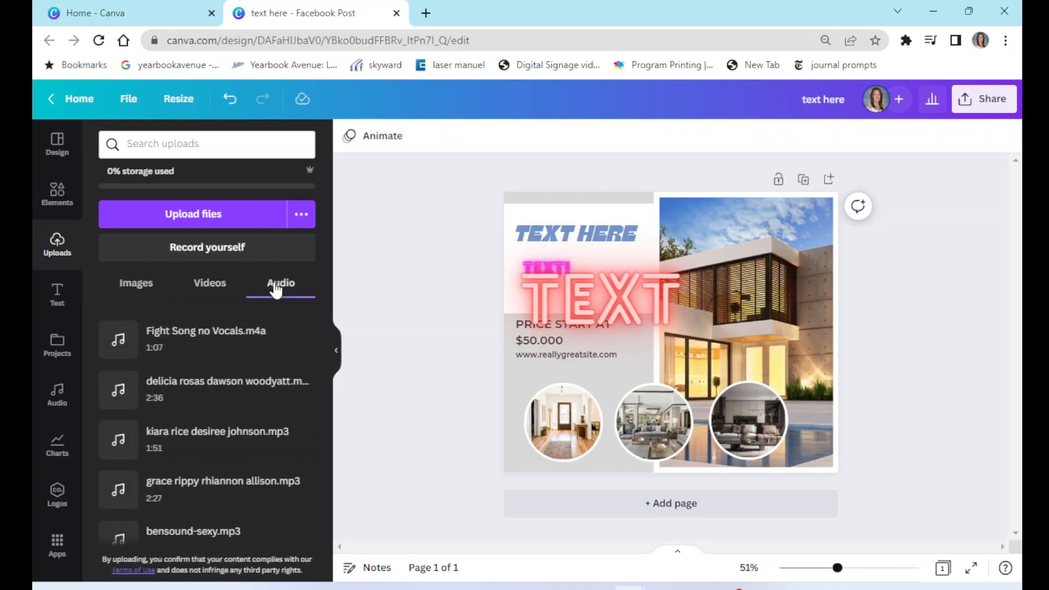
{"action": "left_click", "coordinate": [136, 288]}
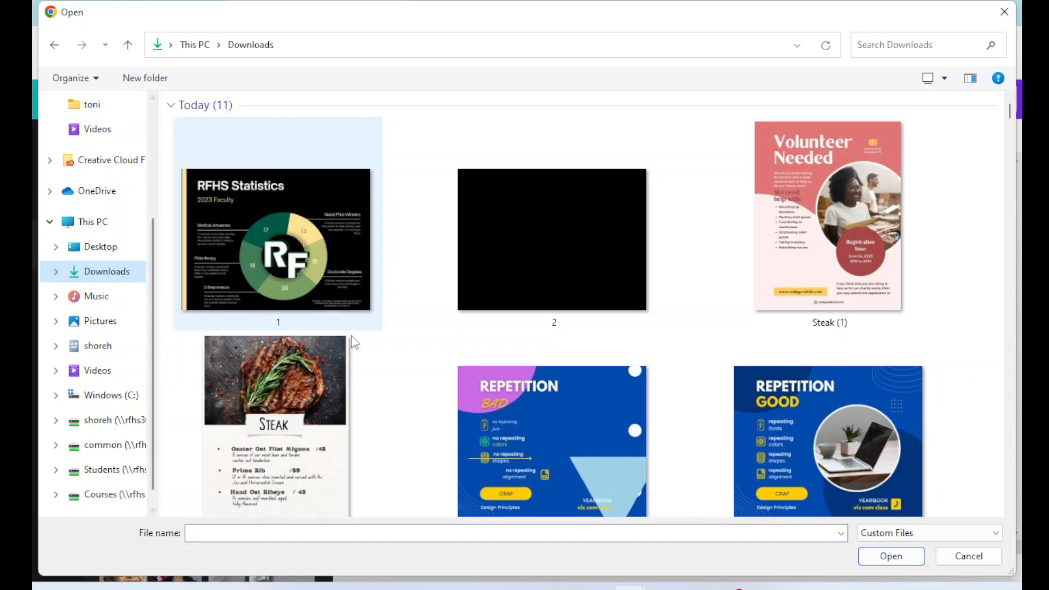
{"action": "scroll", "coordinate": [501, 358], "scroll_direction": "down", "scroll_amount": 1}
{"action": "scroll", "coordinate": [501, 358], "scroll_direction": "down", "scroll_amount": 5}
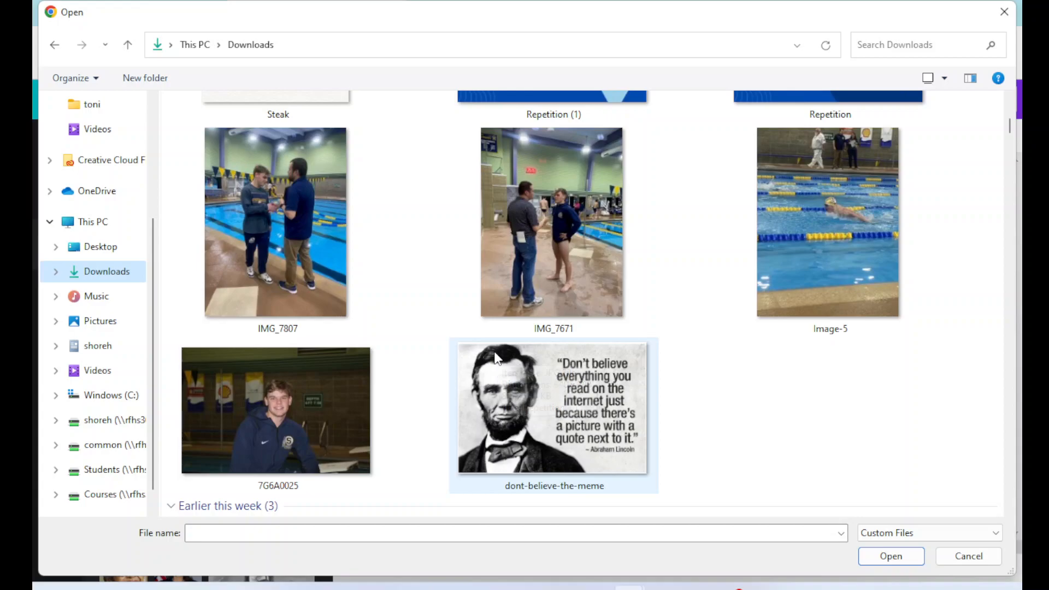
{"action": "scroll", "coordinate": [477, 354], "scroll_direction": "down", "scroll_amount": 5}
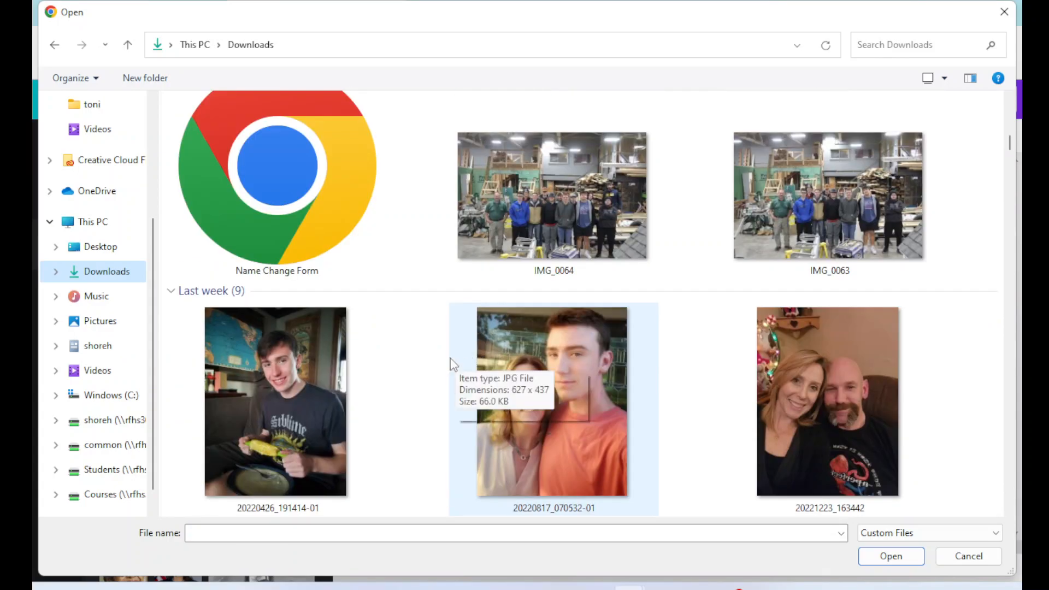
{"action": "left_click", "coordinate": [527, 378]}
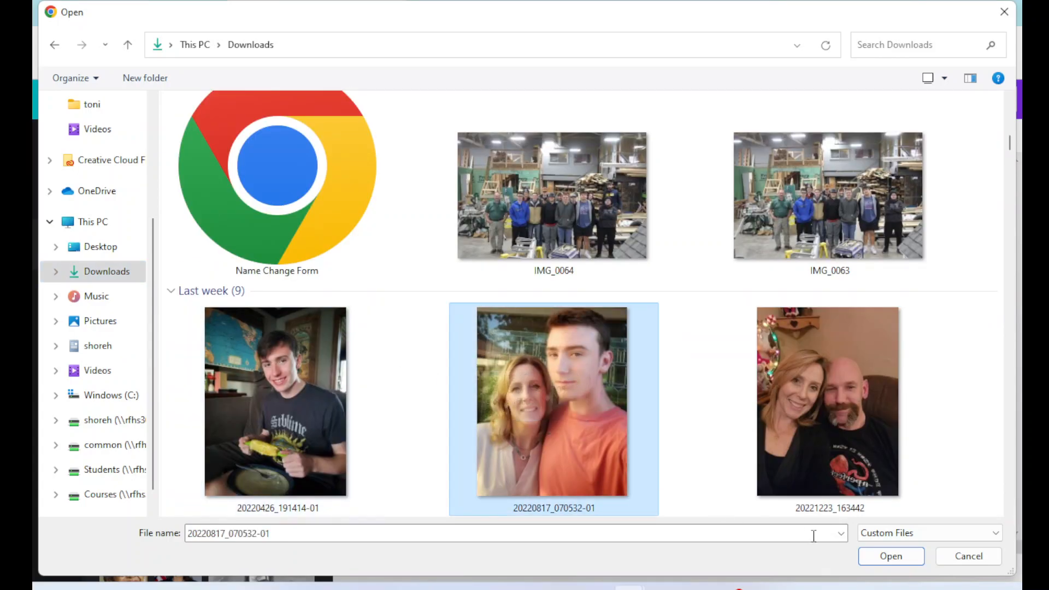
{"action": "left_click", "coordinate": [890, 556]}
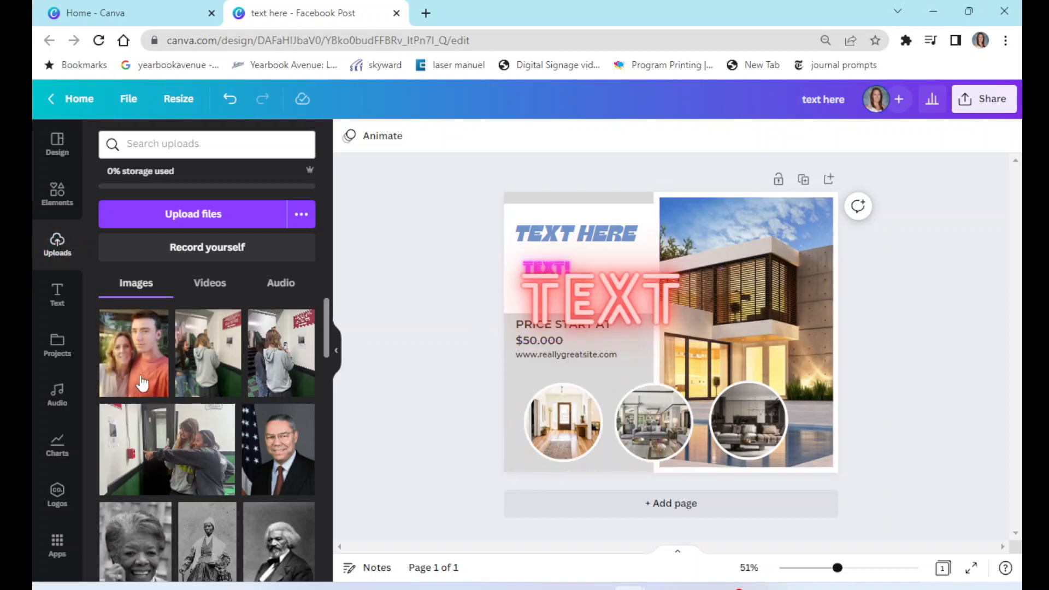
- Replace the large building photo with the uploaded photo
{"action": "left_click_drag", "start_coordinate": [135, 368], "coordinate": [732, 266]}
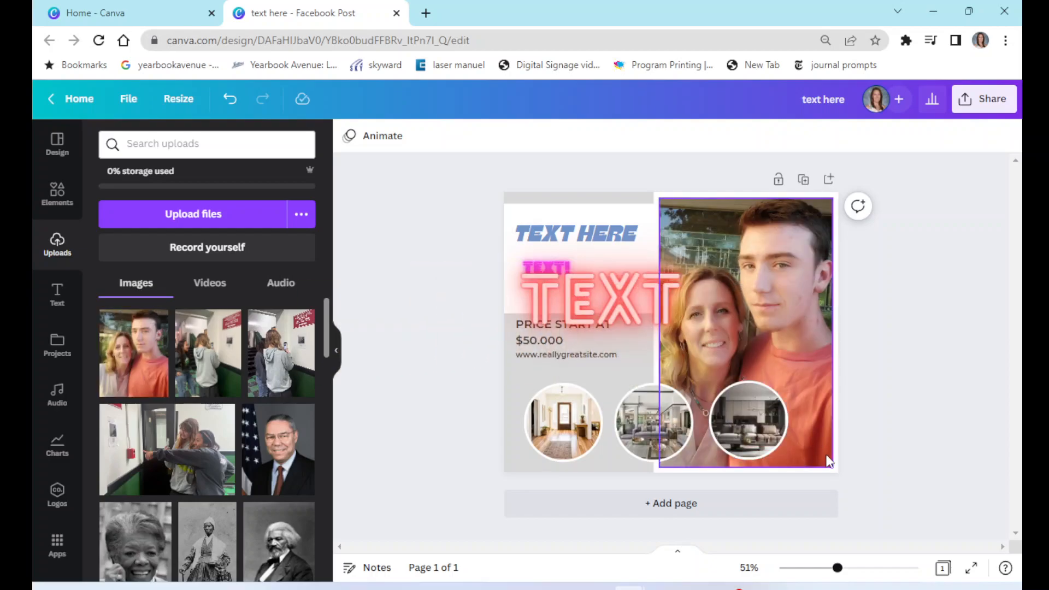
{"action": "left_click", "coordinate": [754, 352]}
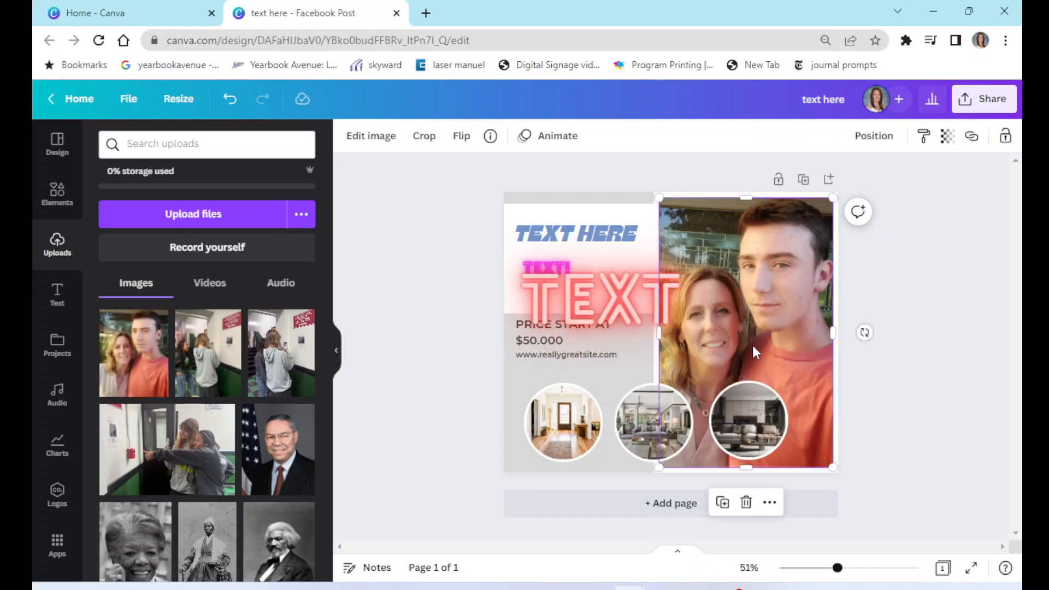
{"action": "mouse_move", "coordinate": [656, 331]}
{"action": "left_mouse_down"}
{"action": "mouse_move", "coordinate": [563, 334]}
{"action": "mouse_move", "coordinate": [718, 318]}
{"action": "mouse_move", "coordinate": [658, 333]}
{"action": "left_mouse_up"}
- Fill the large frame with the hallway photo, adjust its crop inside the frame, and delete the image
{"action": "left_click_drag", "start_coordinate": [167, 448], "coordinate": [739, 266]}
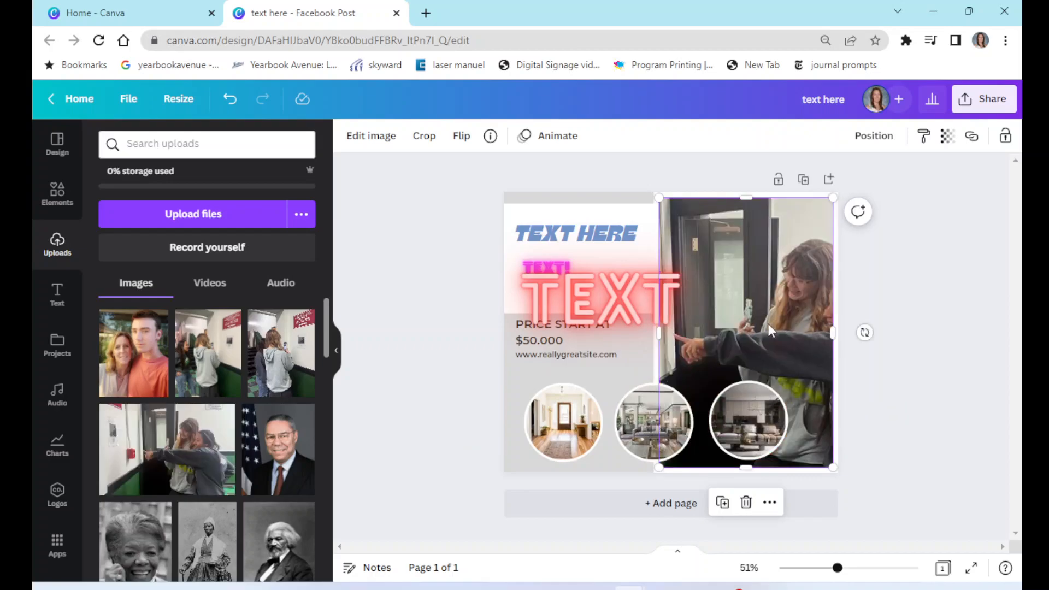
{"action": "double_click", "coordinate": [767, 323]}
{"action": "left_click_drag", "start_coordinate": [776, 332], "coordinate": [677, 335]}
{"action": "left_click", "coordinate": [940, 290]}
{"action": "left_click", "coordinate": [707, 333]}
{"action": "left_click", "coordinate": [667, 345]}
{"action": "left_click_drag", "start_coordinate": [658, 334], "coordinate": [694, 345]}
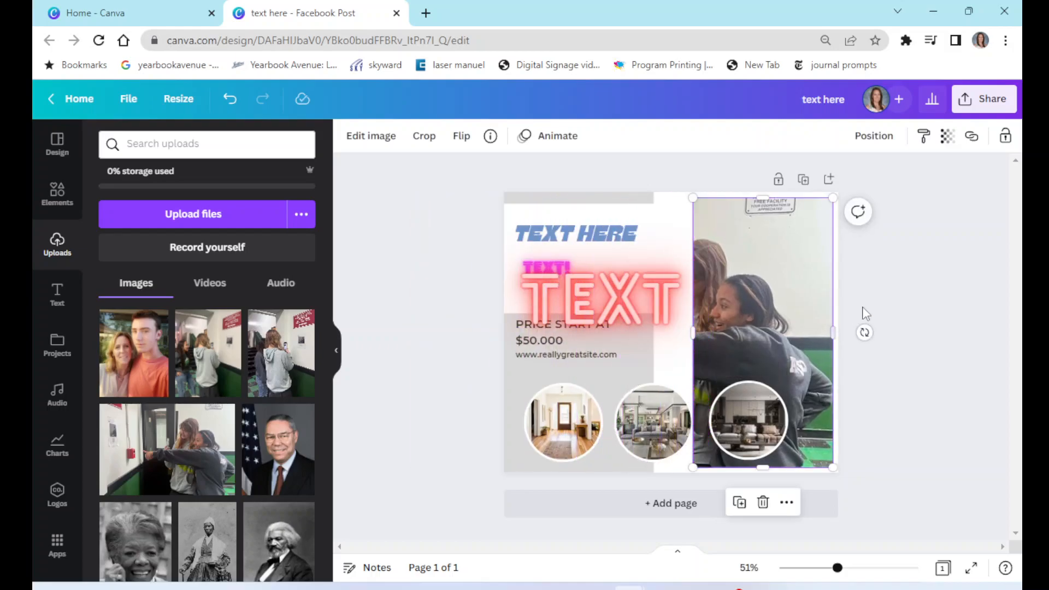
{"action": "key", "text": "Delete"}
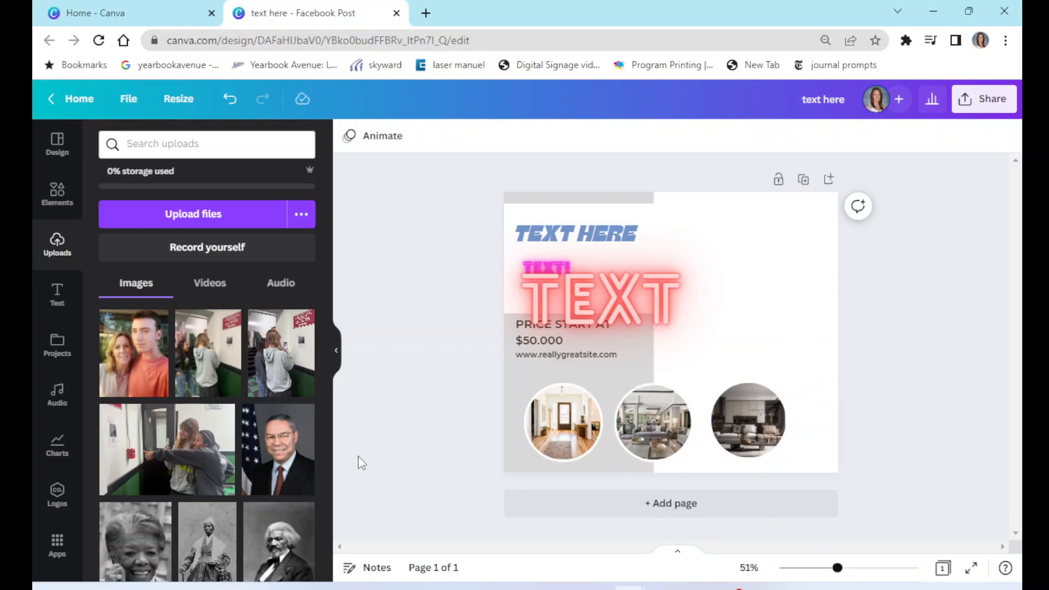
- Add the flag portrait photo from the uploads to the right side of the page and resize it
{"action": "left_click", "coordinate": [279, 443]}
{"action": "left_click_drag", "start_coordinate": [719, 364], "coordinate": [796, 346]}
{"action": "left_click_drag", "start_coordinate": [827, 415], "coordinate": [828, 387]}
{"action": "left_click", "coordinate": [894, 346]}
{"action": "left_click_drag", "start_coordinate": [773, 336], "coordinate": [778, 334]}
{"action": "left_click", "coordinate": [378, 272]}
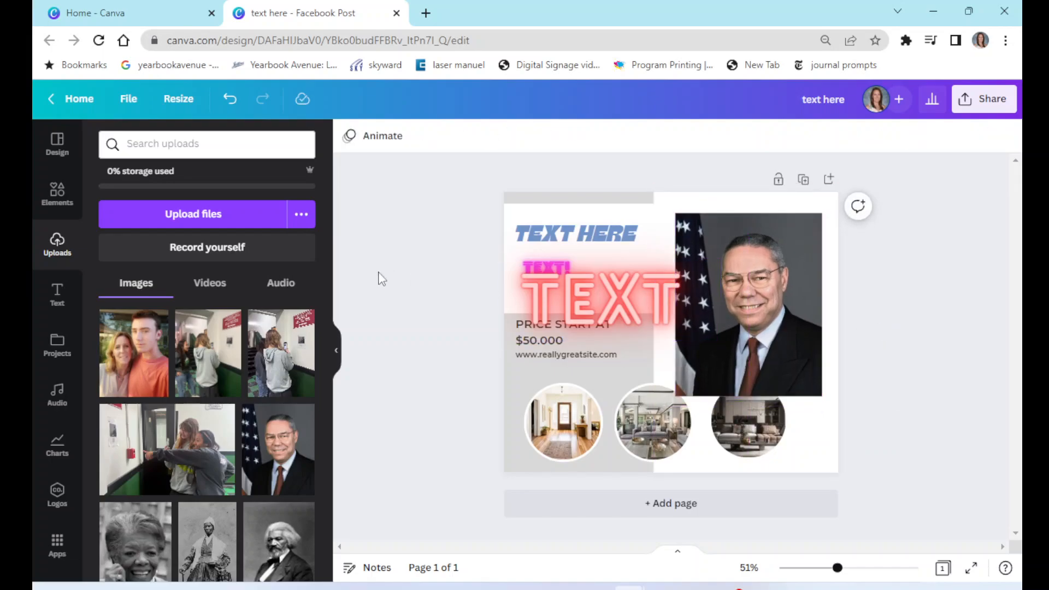
- Replace the portrait with an uploaded video, play and pause it, and delete the video
{"action": "left_click", "coordinate": [214, 290]}
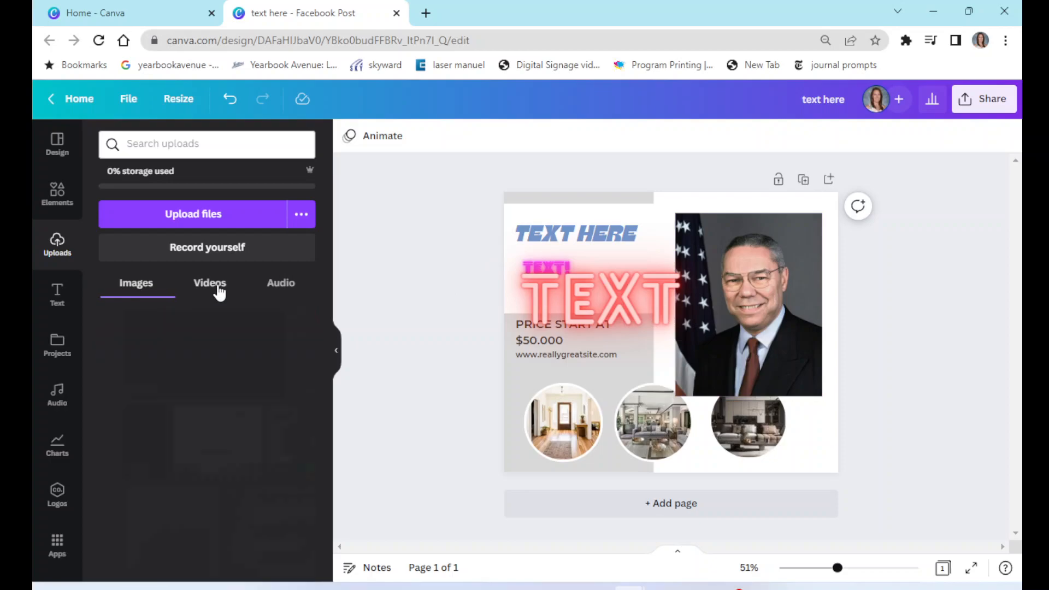
{"action": "left_click_drag", "start_coordinate": [285, 365], "coordinate": [743, 271]}
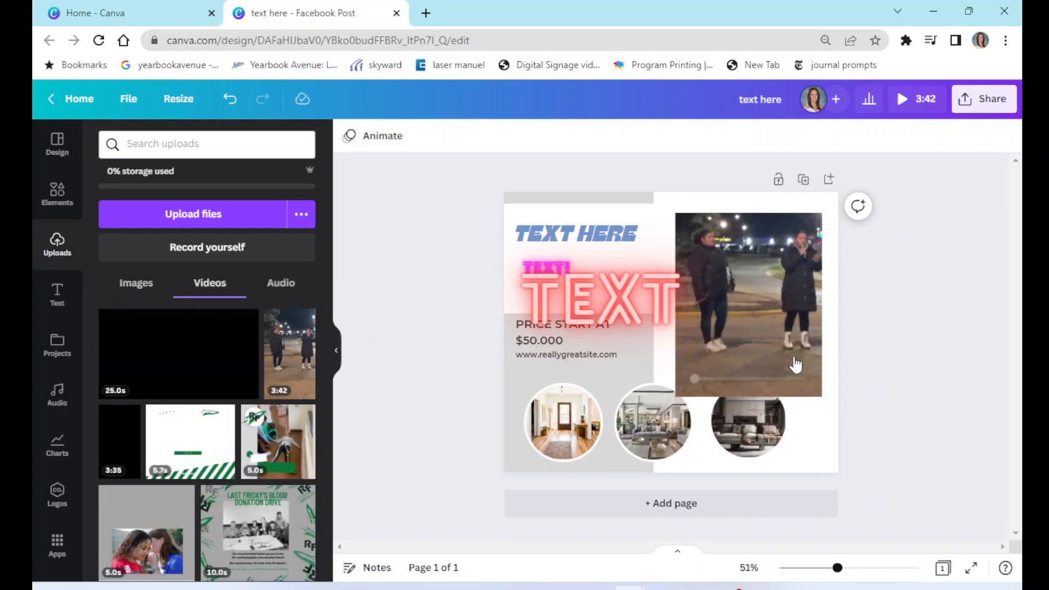
{"action": "mouse_move", "coordinate": [770, 323]}
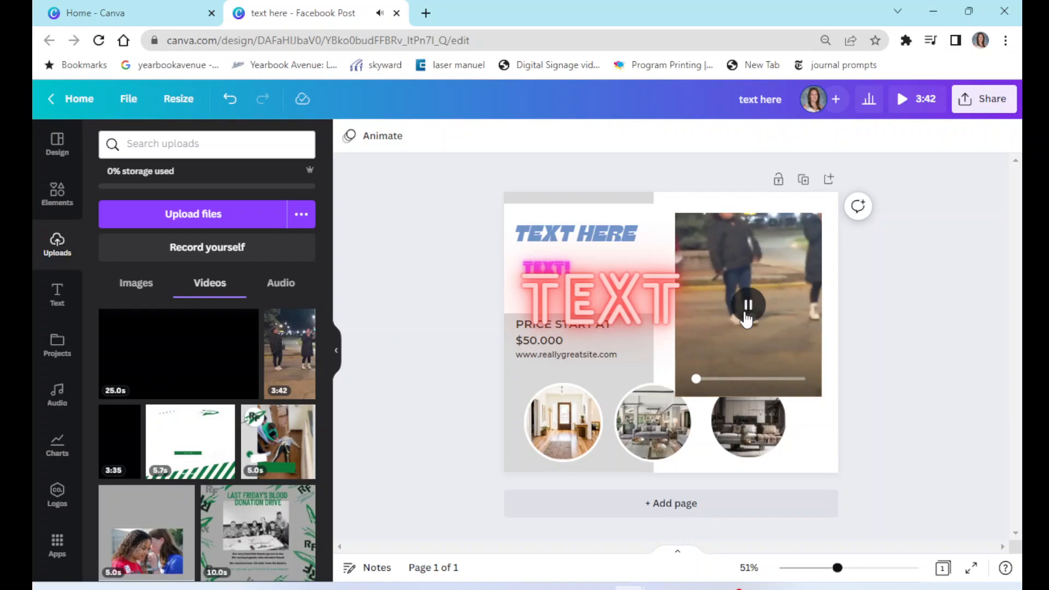
{"action": "left_click", "coordinate": [747, 319]}
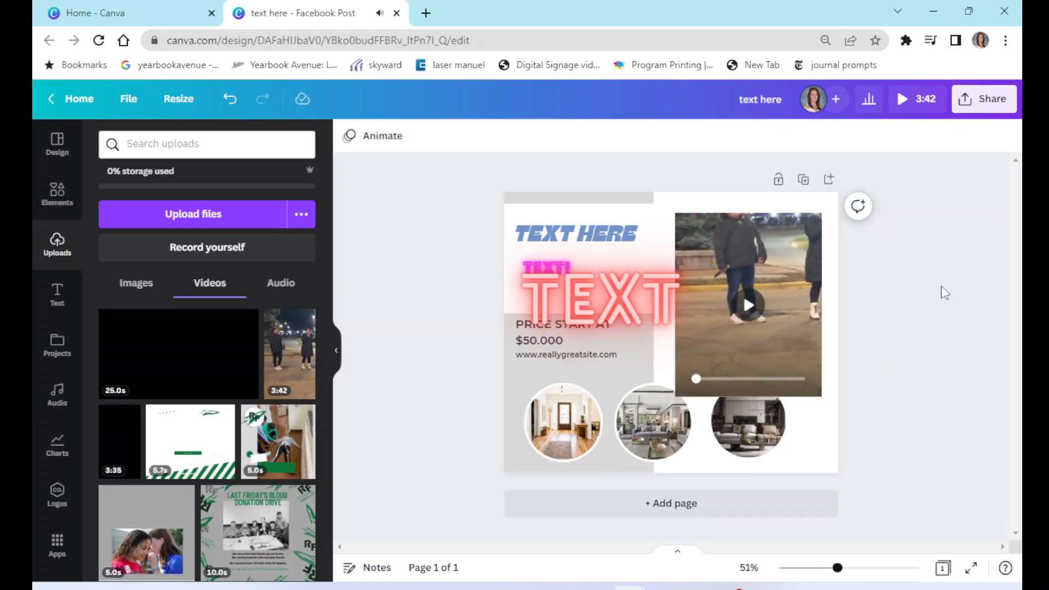
{"action": "left_click", "coordinate": [778, 343]}
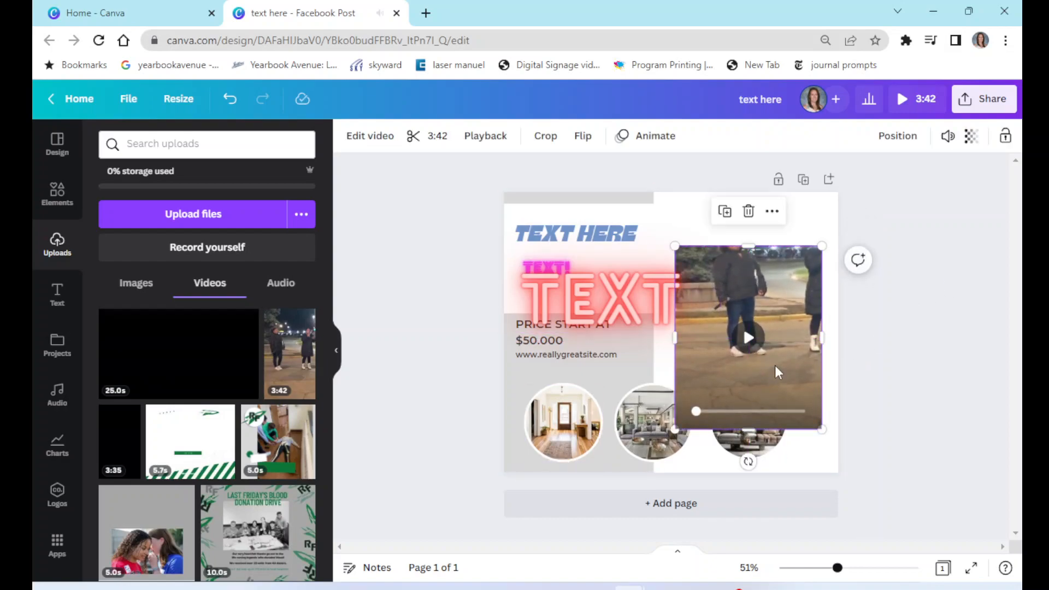
{"action": "key", "text": "Delete"}
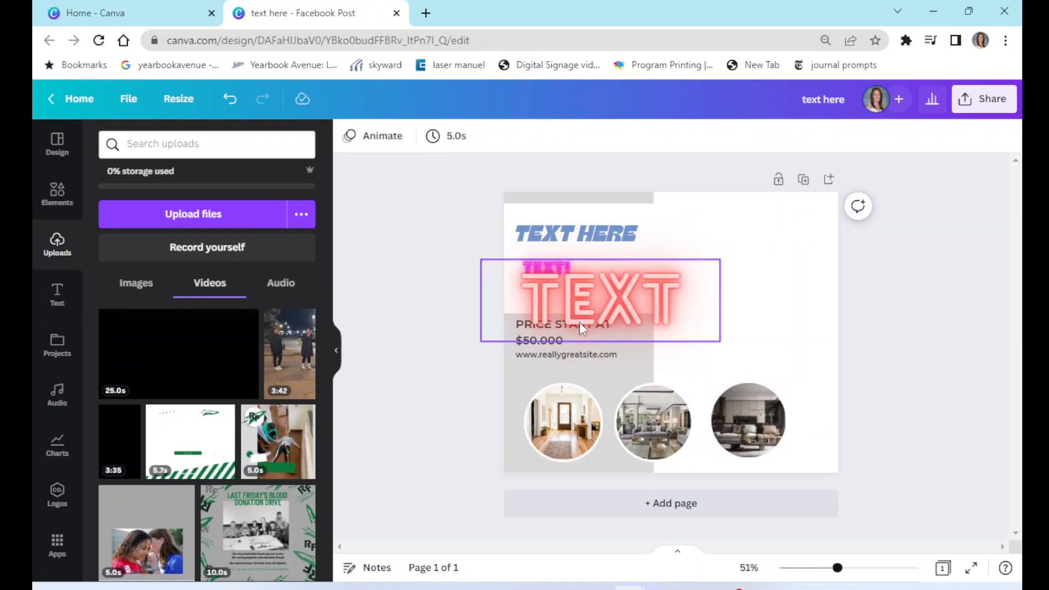
- Move the large TEXT line down over the room photos and send it to the back
{"action": "left_click_drag", "start_coordinate": [588, 315], "coordinate": [624, 409]}
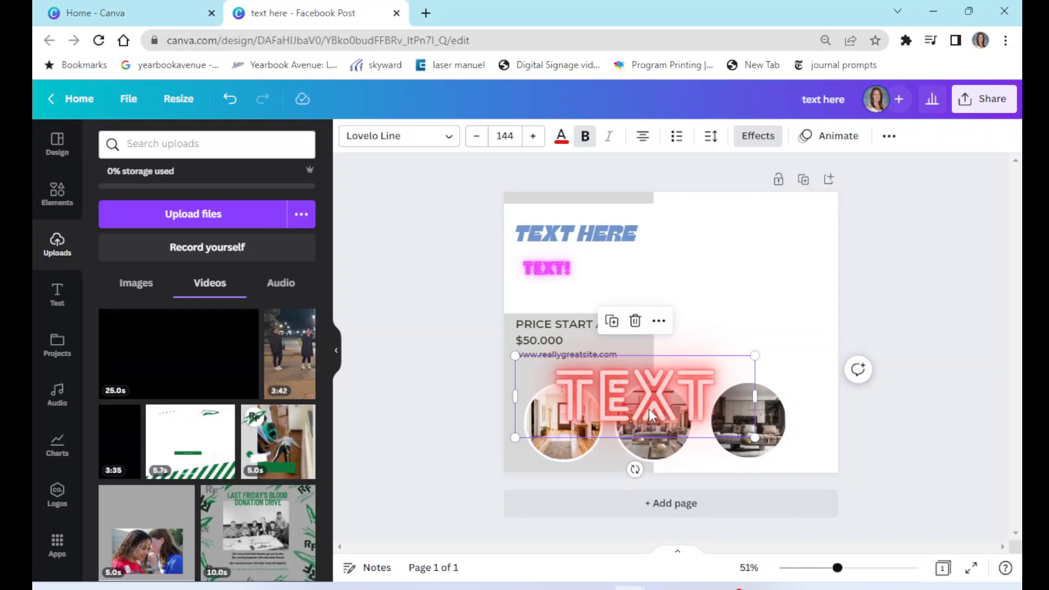
{"action": "right_click", "coordinate": [649, 413]}
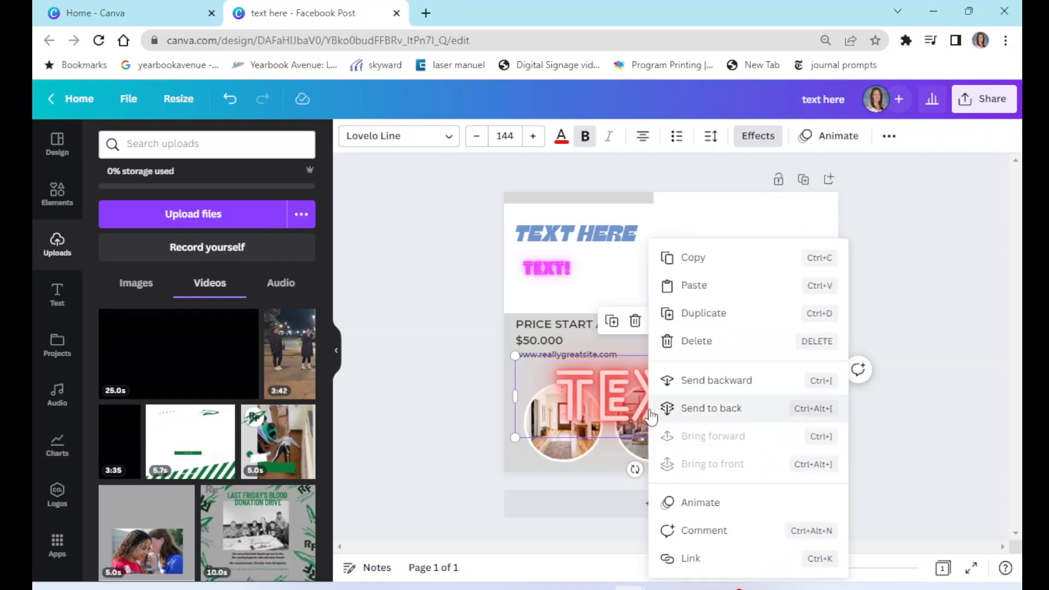
{"action": "left_click", "coordinate": [682, 414]}
{"action": "left_click", "coordinate": [905, 343]}
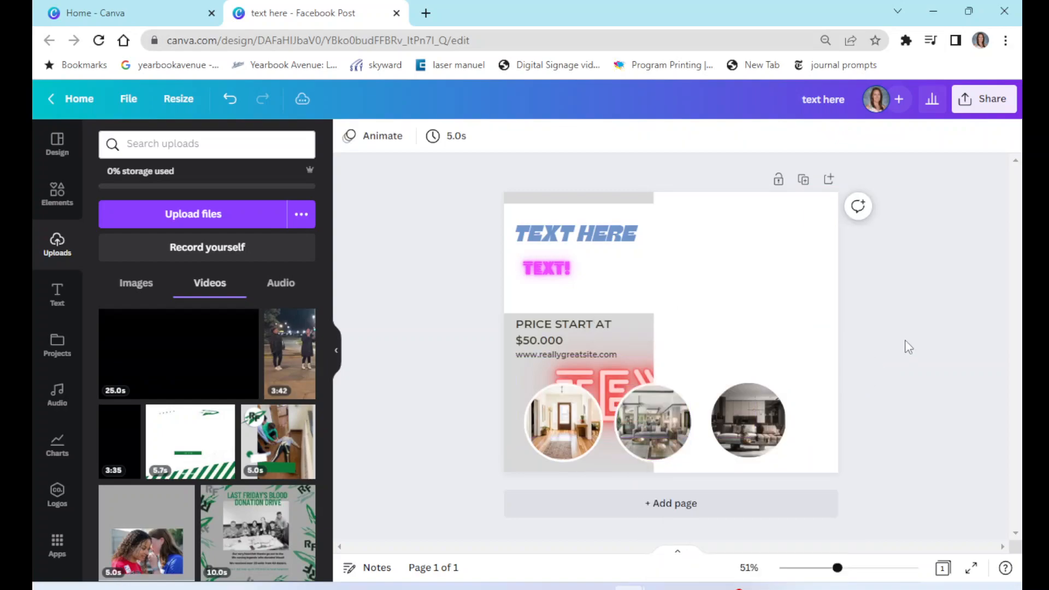
- Bring the large TEXT line forward one layer
{"action": "left_click", "coordinate": [624, 377]}
{"action": "right_click", "coordinate": [624, 377]}
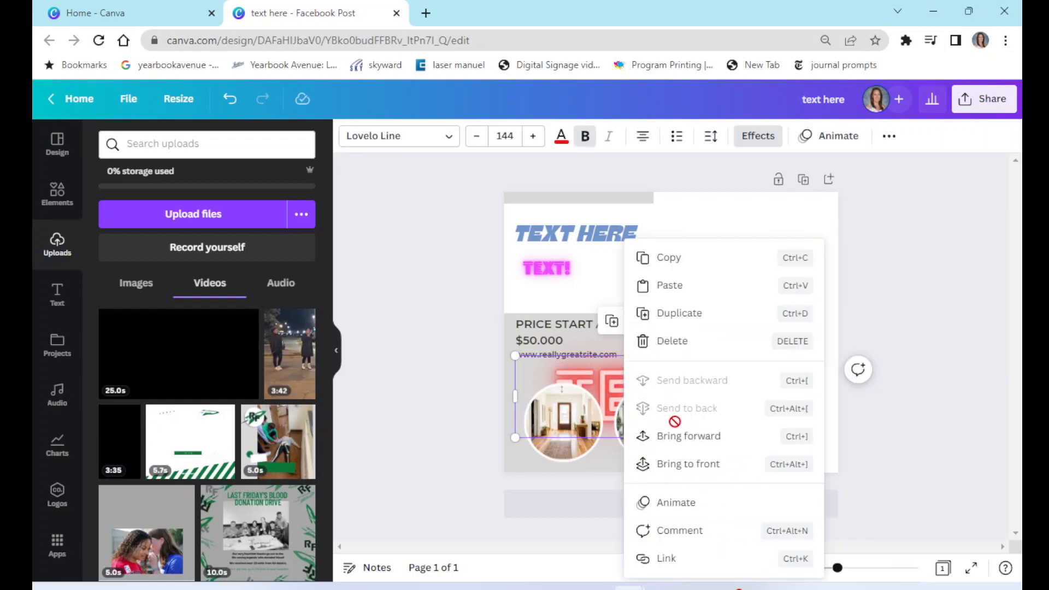
{"action": "left_click", "coordinate": [656, 436]}
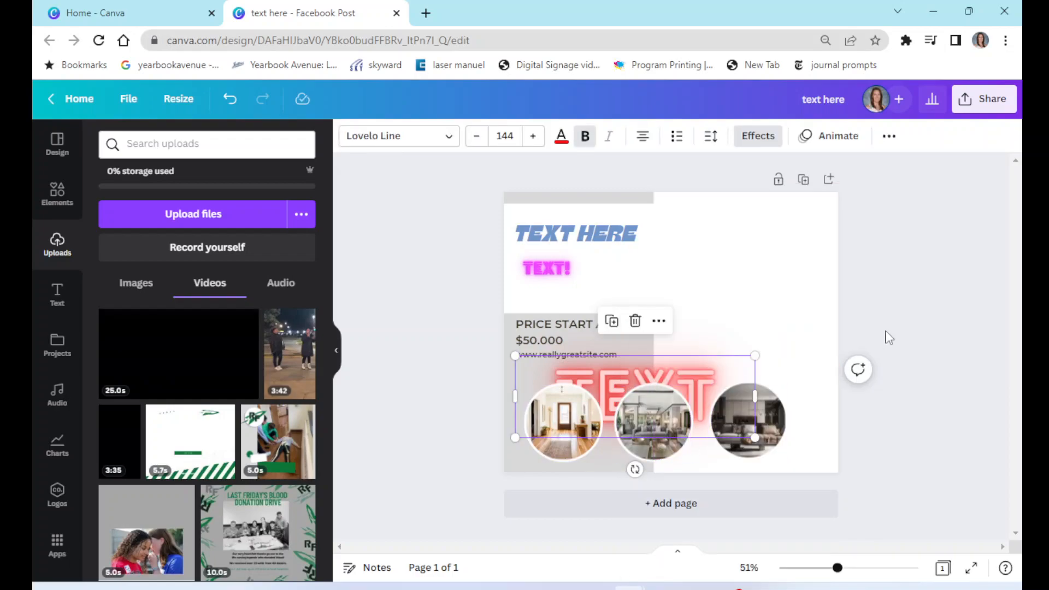
{"action": "left_click", "coordinate": [908, 319]}
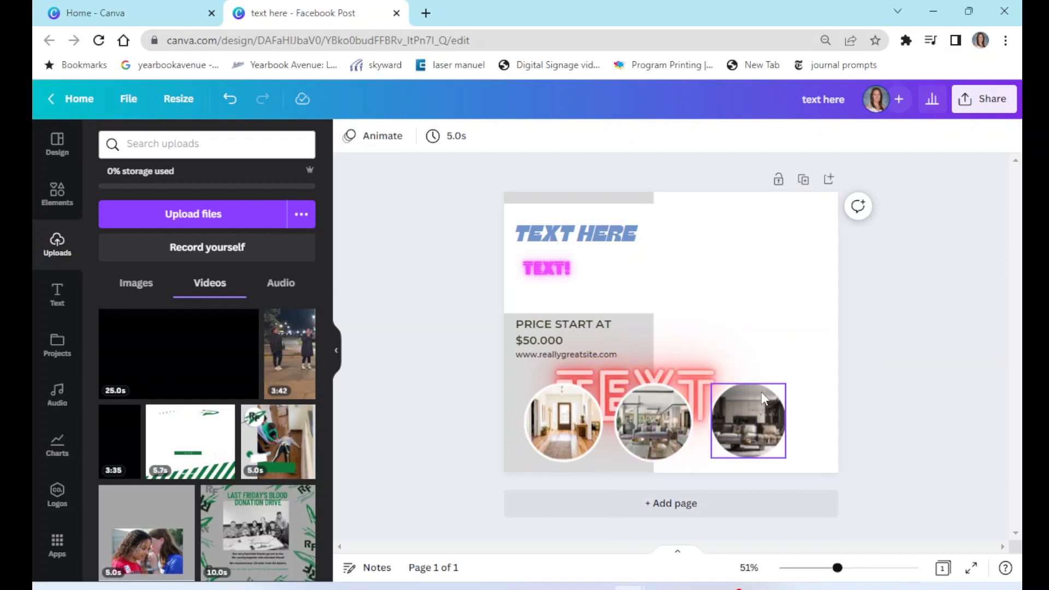
- Set the page background colour to the blue document colour
{"action": "left_click", "coordinate": [514, 415]}
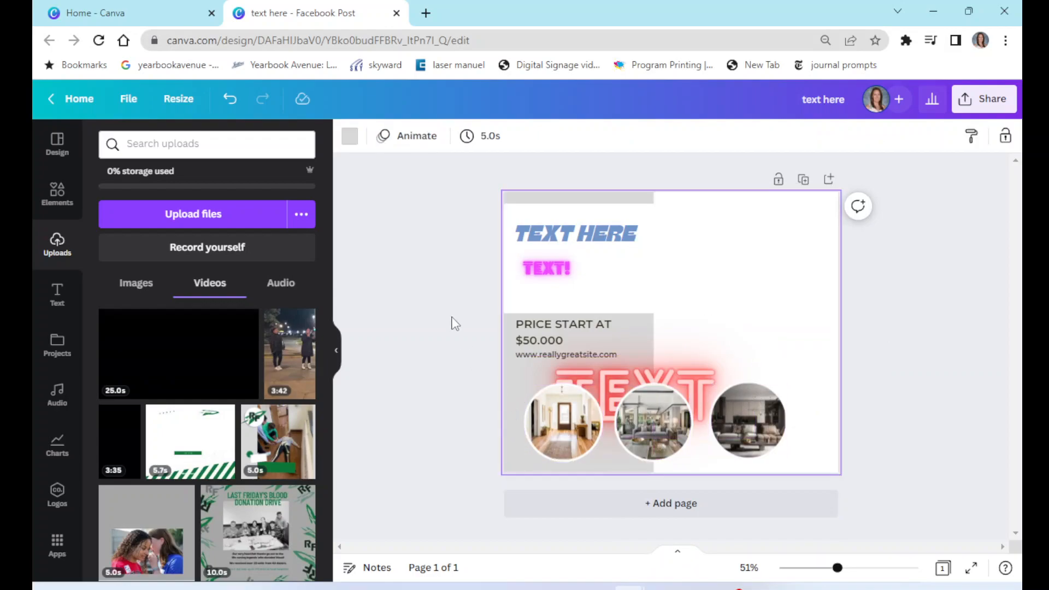
{"action": "left_click", "coordinate": [350, 136]}
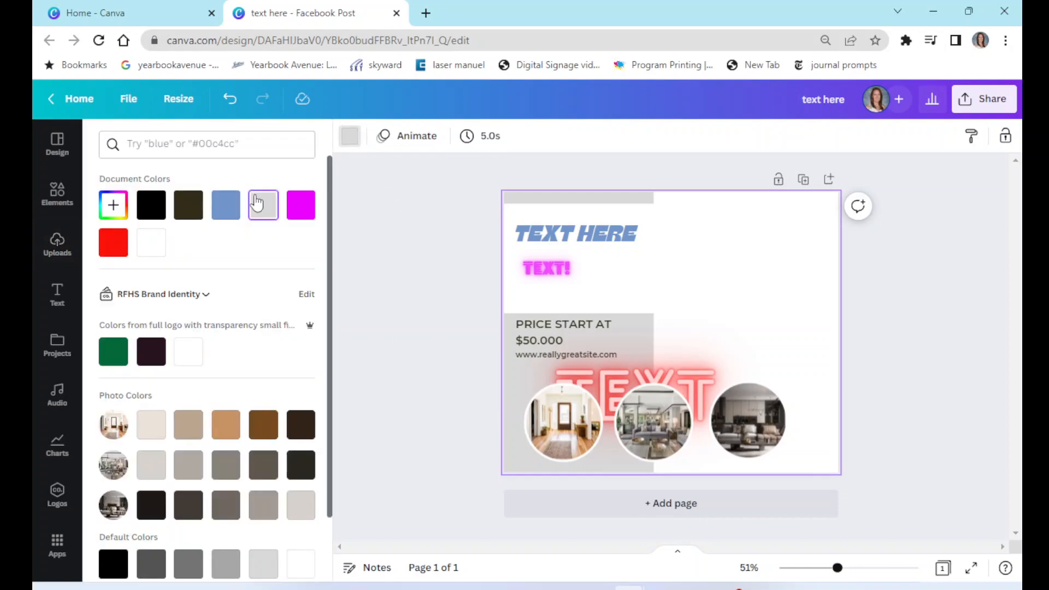
{"action": "left_click", "coordinate": [224, 204]}
{"action": "left_click", "coordinate": [454, 217]}
- Fill the right-hand rectangle with magenta and give it a dotted border
{"action": "left_click", "coordinate": [707, 242]}
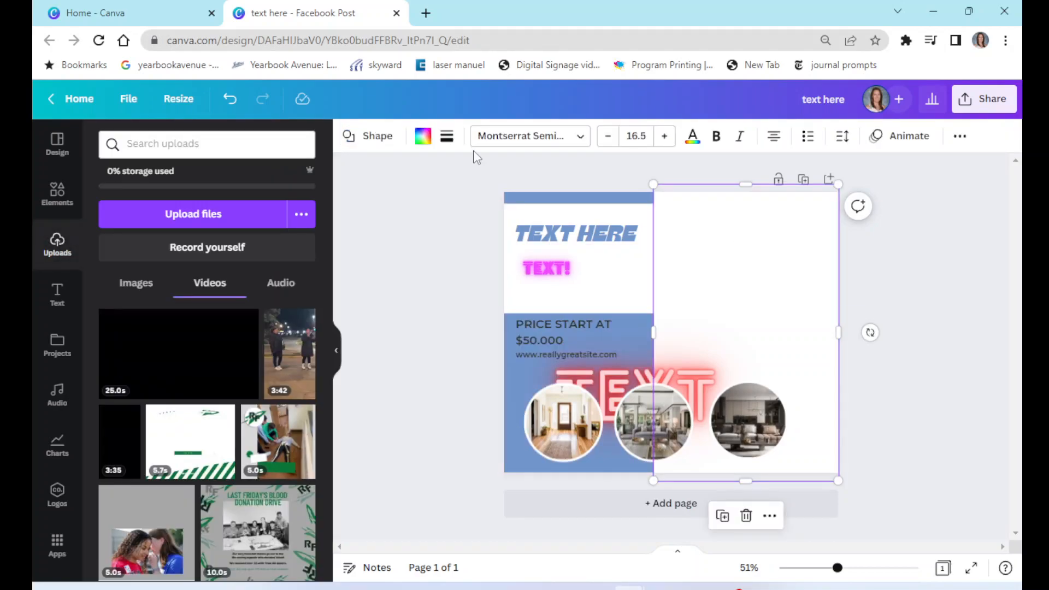
{"action": "left_click", "coordinate": [422, 136]}
{"action": "left_click", "coordinate": [301, 205]}
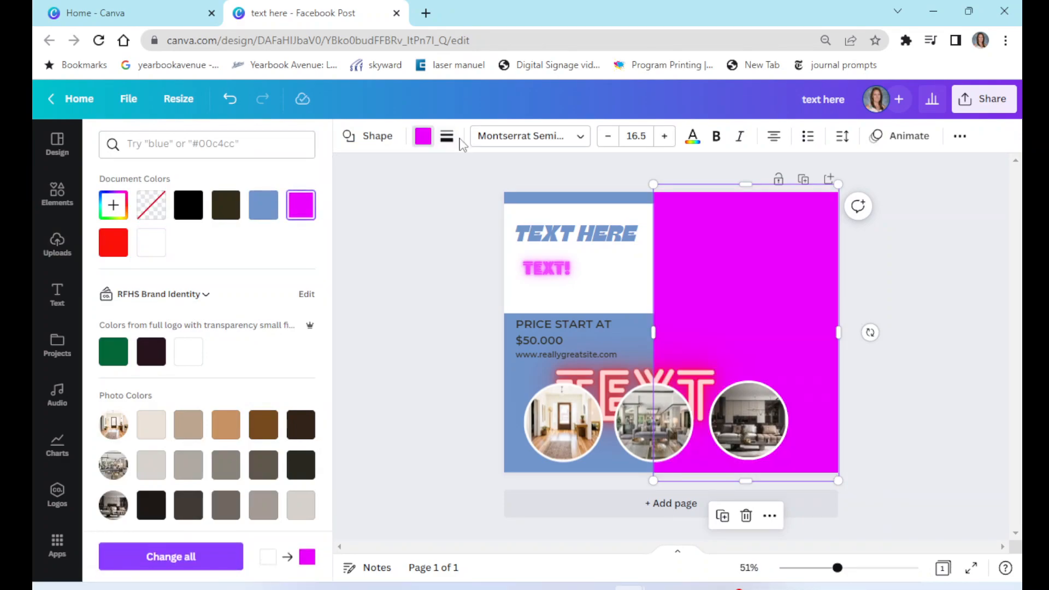
{"action": "left_click", "coordinate": [447, 137]}
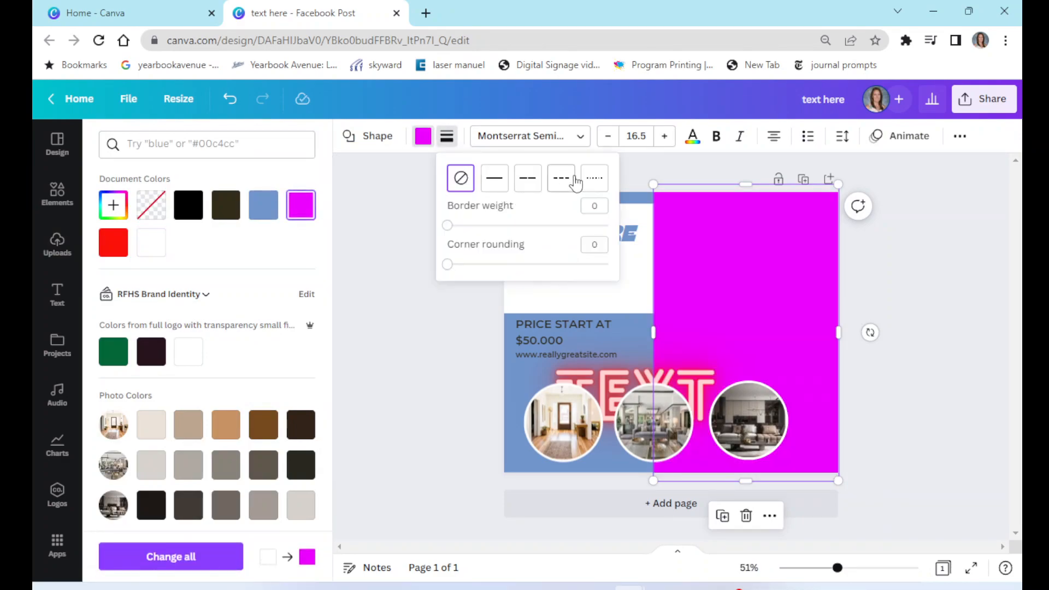
{"action": "left_click", "coordinate": [593, 180]}
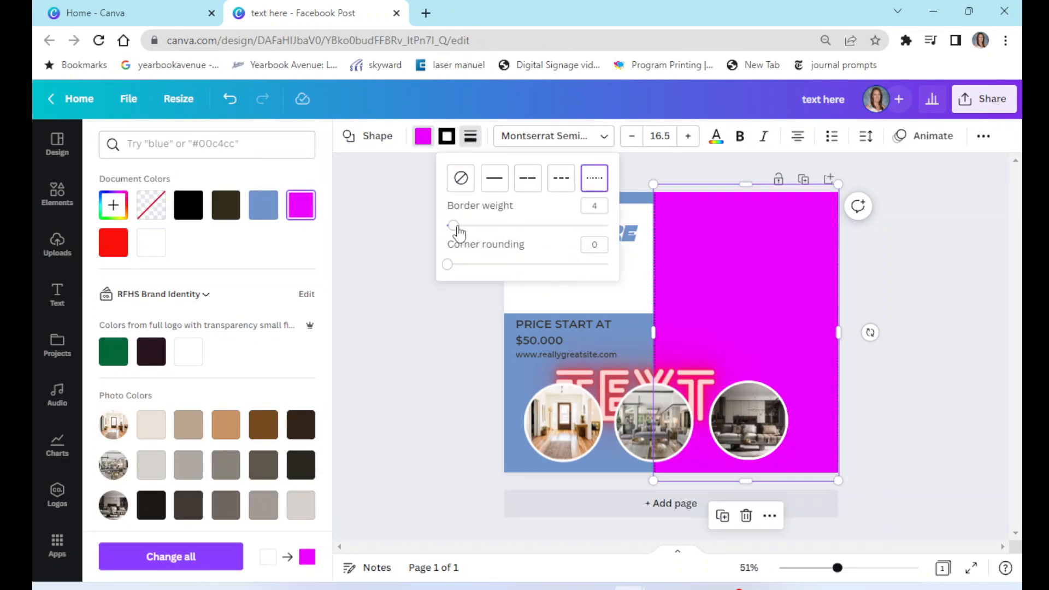
- Thicken the dotted border of the magenta rectangle by raising its border weight
{"action": "left_click_drag", "start_coordinate": [453, 225], "coordinate": [478, 225]}
{"action": "left_click", "coordinate": [861, 253]}
{"action": "left_click", "coordinate": [893, 263]}
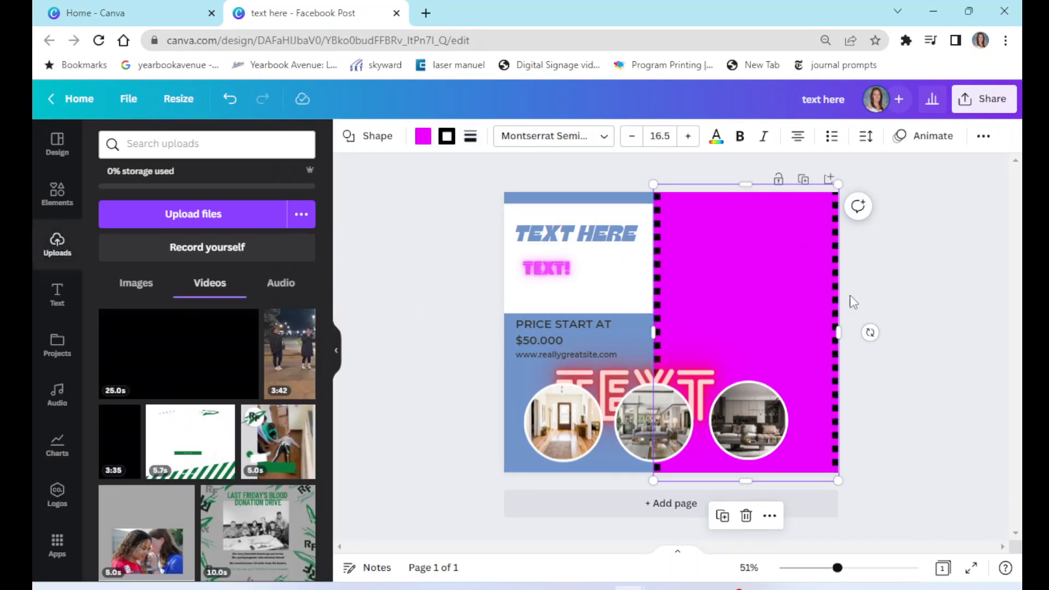
- Give the left room photo a Pop photo animation, after trying Drift and Breathe
{"action": "left_click", "coordinate": [931, 303]}
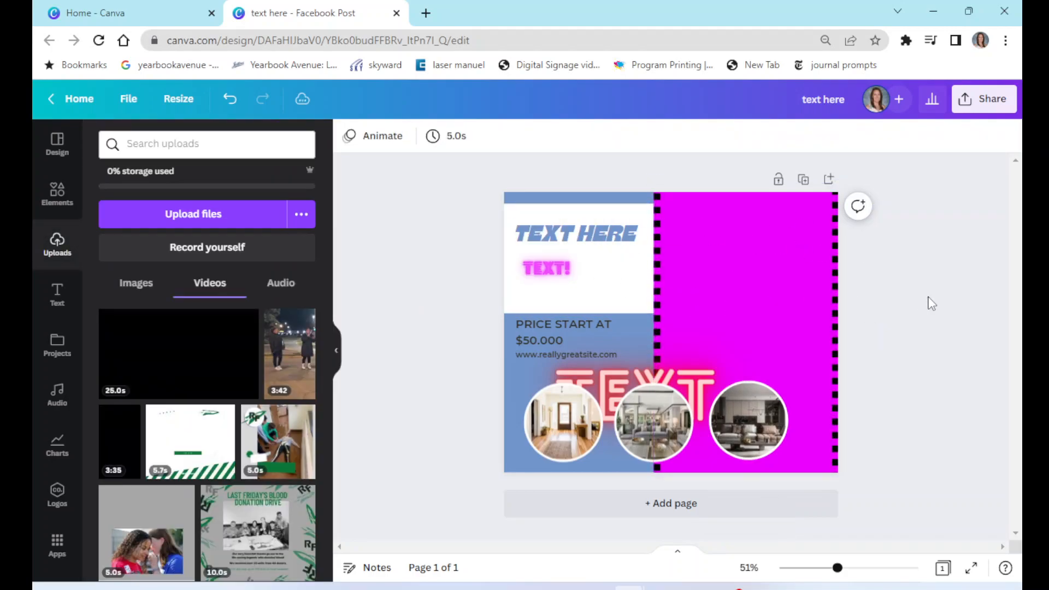
{"action": "left_click", "coordinate": [567, 428]}
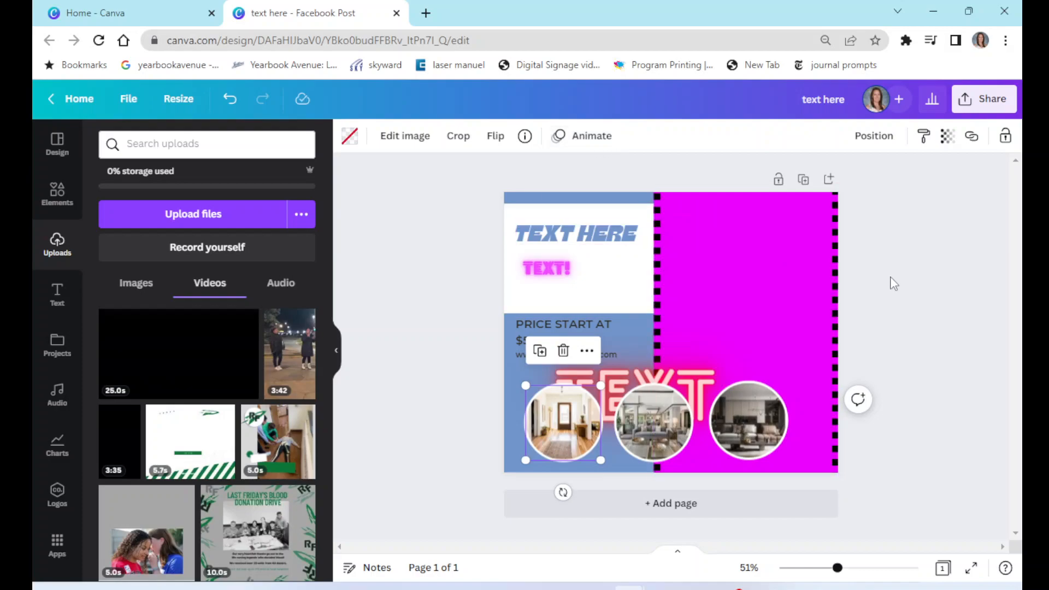
{"action": "left_click", "coordinate": [855, 293]}
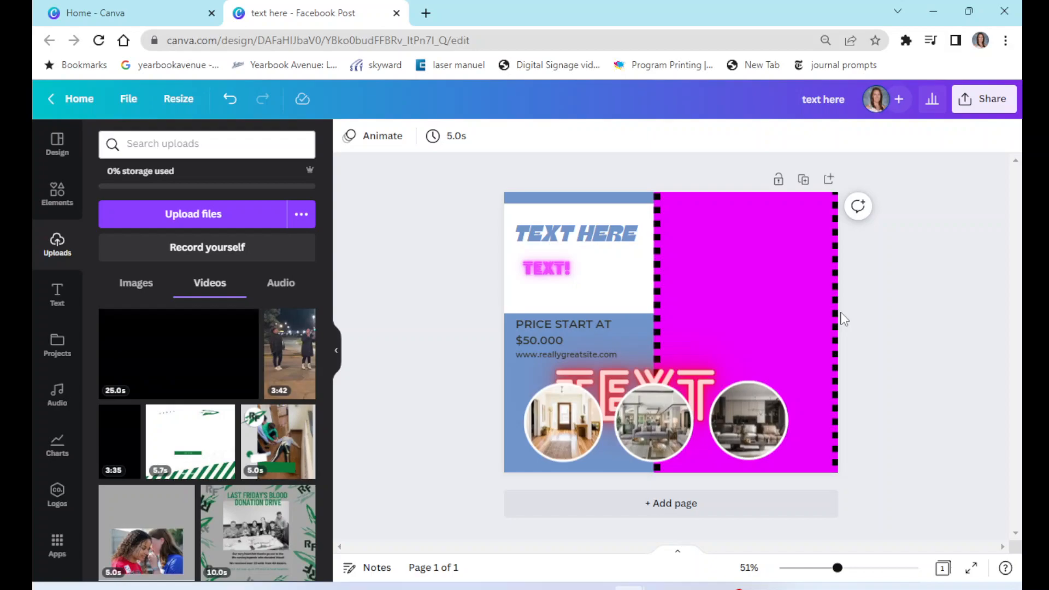
{"action": "left_click", "coordinate": [559, 432]}
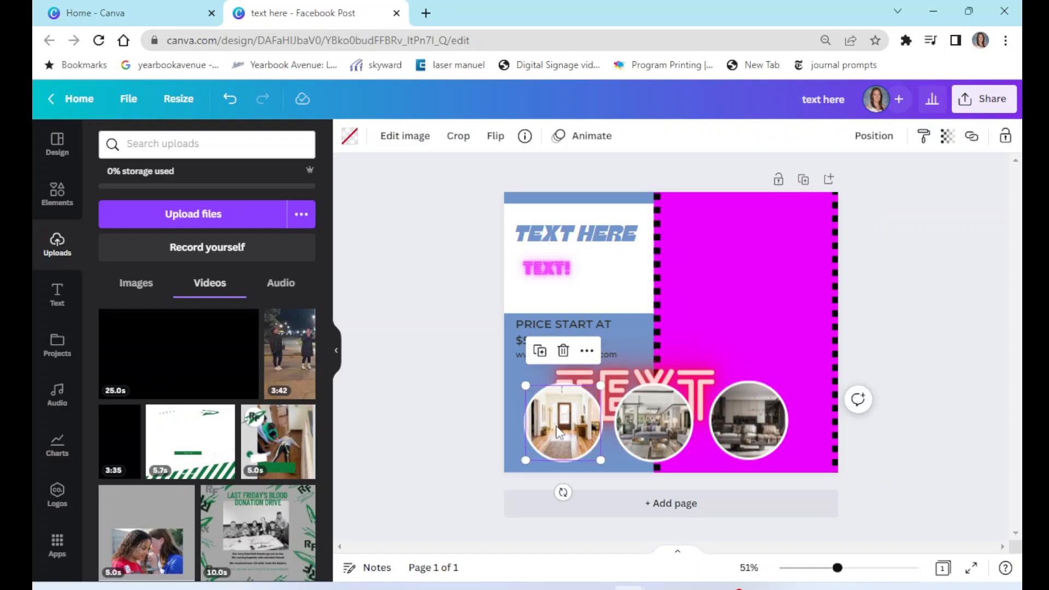
{"action": "left_click", "coordinate": [585, 138]}
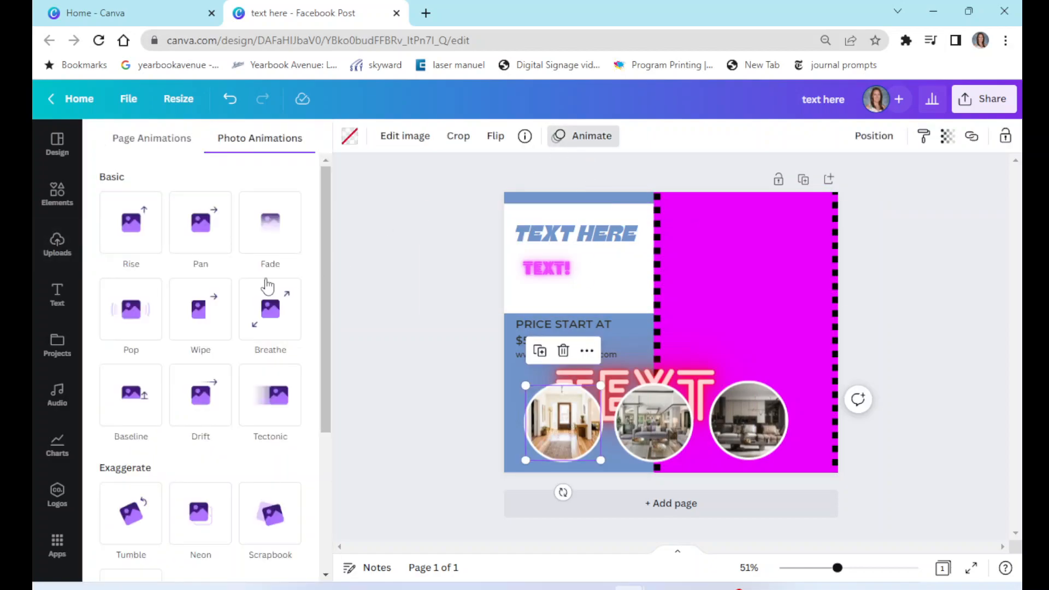
{"action": "left_click", "coordinate": [209, 403]}
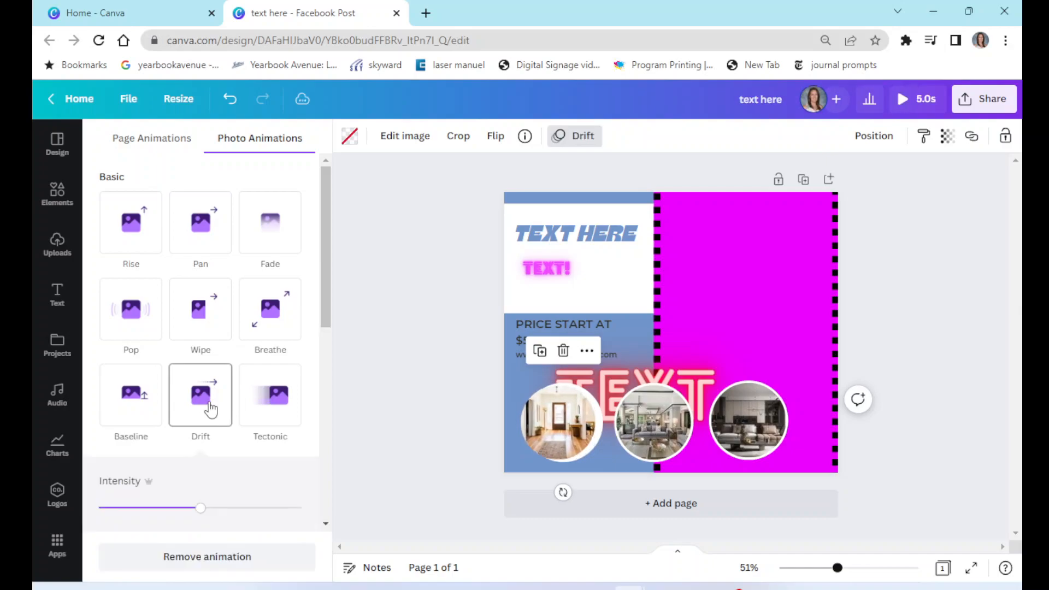
{"action": "left_click", "coordinate": [272, 239]}
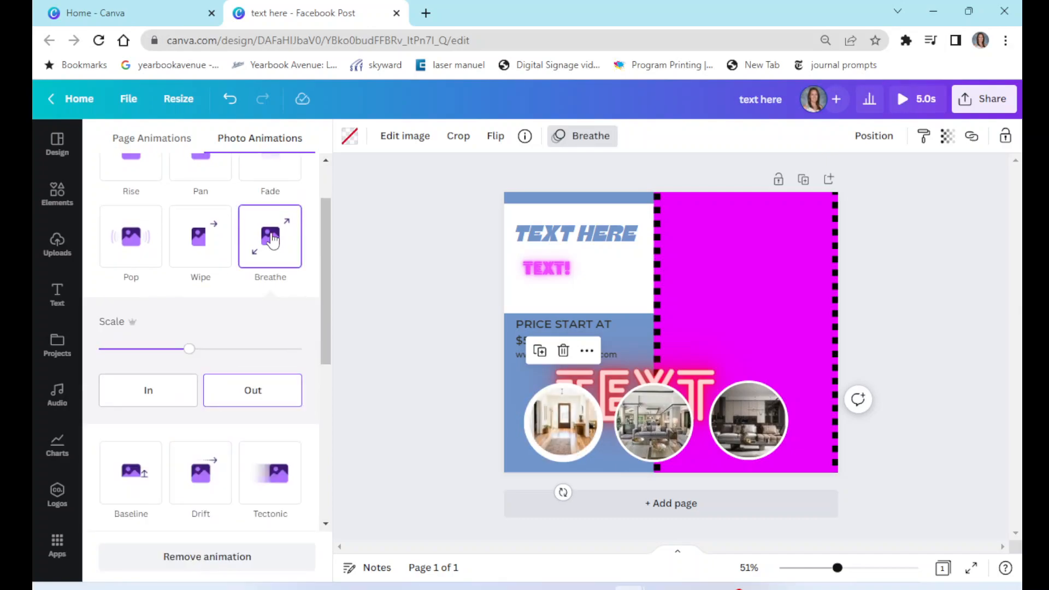
{"action": "left_click", "coordinate": [131, 236]}
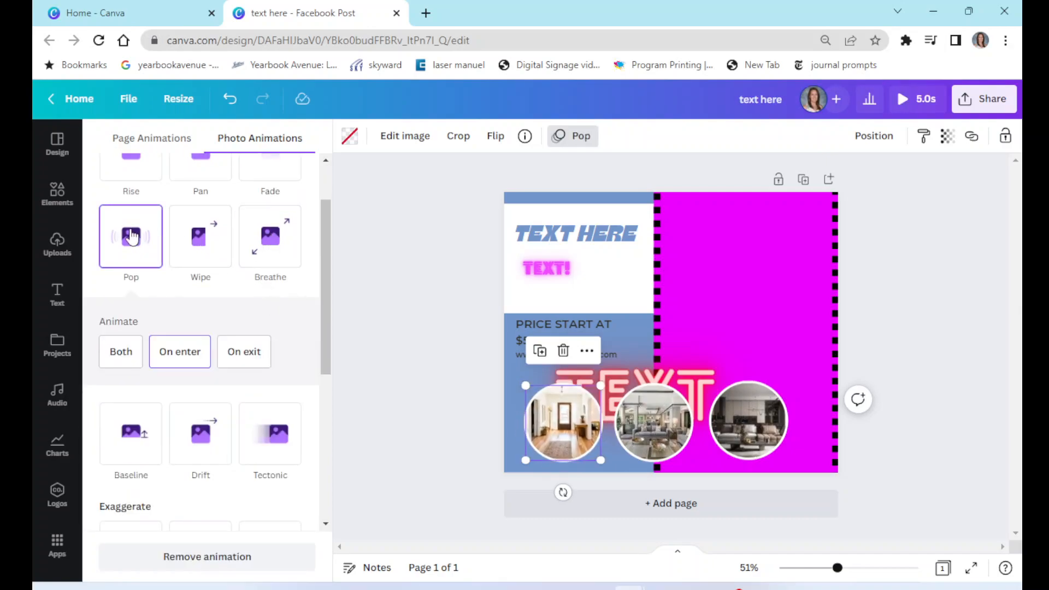
- Try Tectonic and Baseline animations on the middle room photo, then remove its animation
{"action": "left_click", "coordinate": [648, 421]}
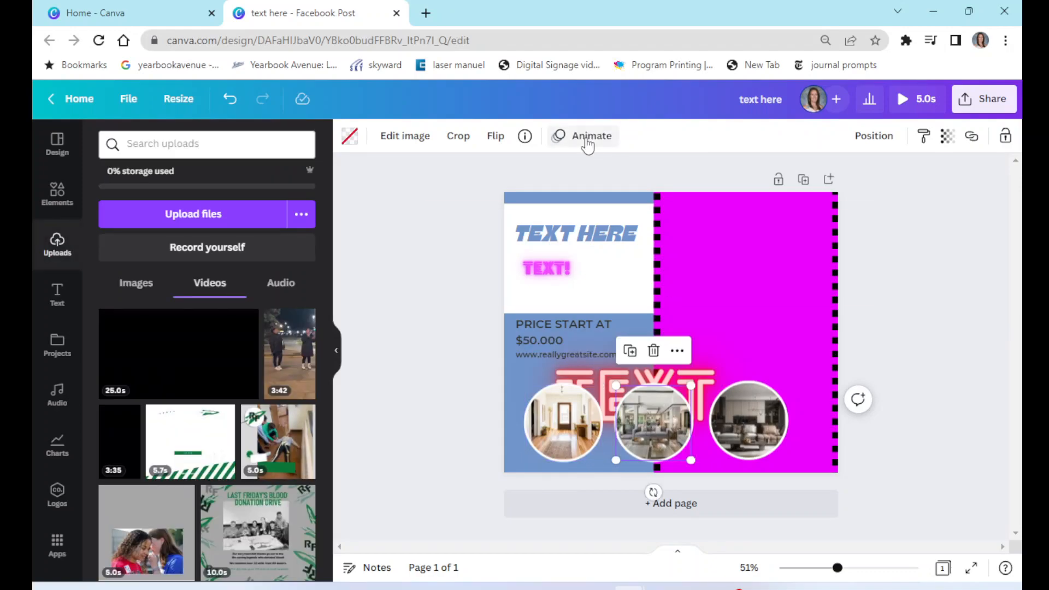
{"action": "left_click", "coordinate": [583, 136]}
{"action": "left_click", "coordinate": [273, 401]}
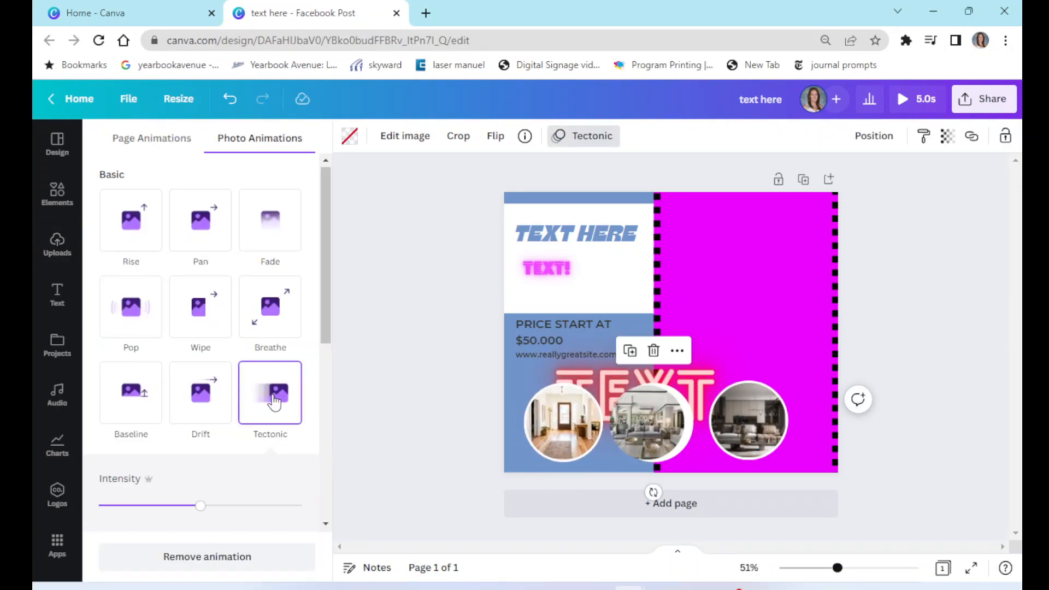
{"action": "left_click", "coordinate": [136, 394]}
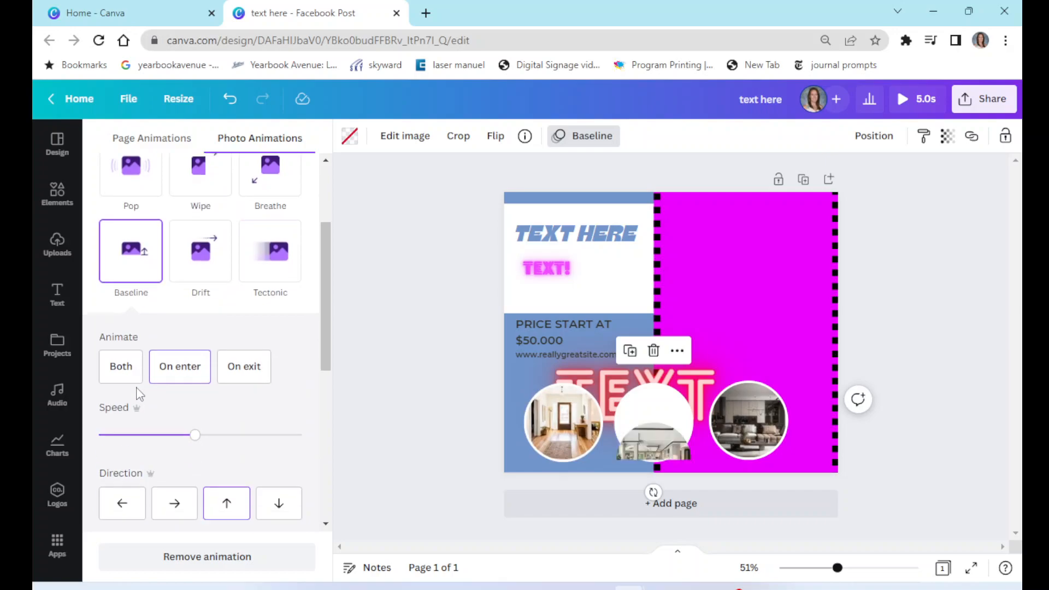
{"action": "left_click", "coordinate": [950, 284]}
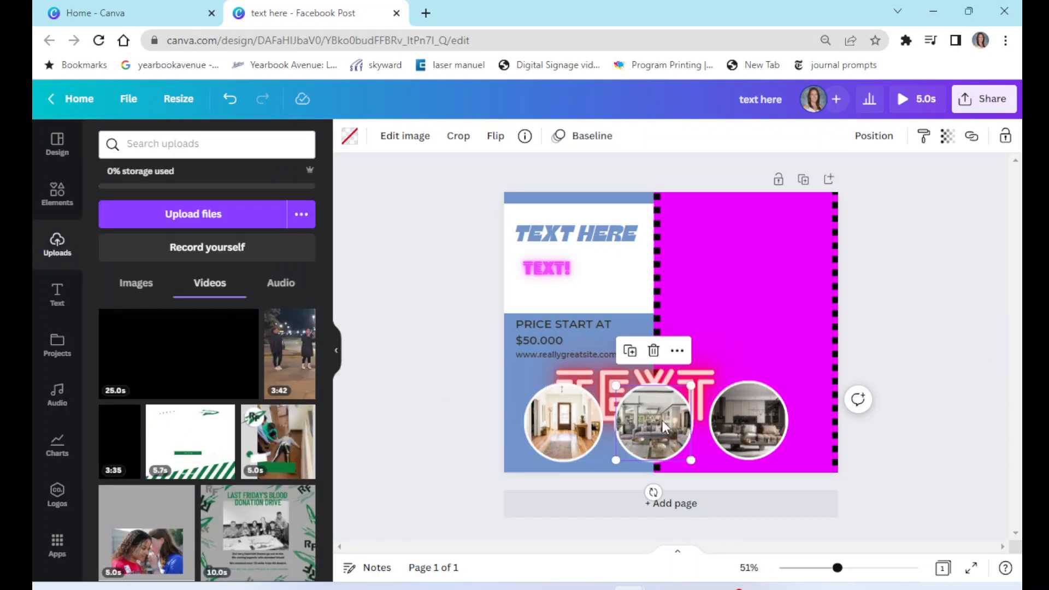
{"action": "left_click", "coordinate": [578, 146]}
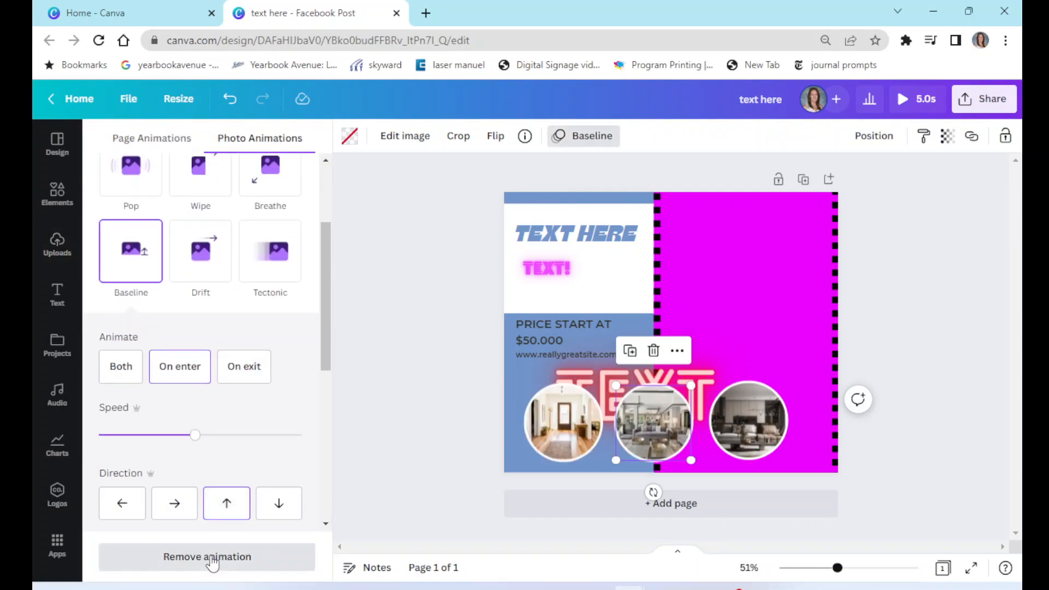
{"action": "left_click", "coordinate": [212, 557]}
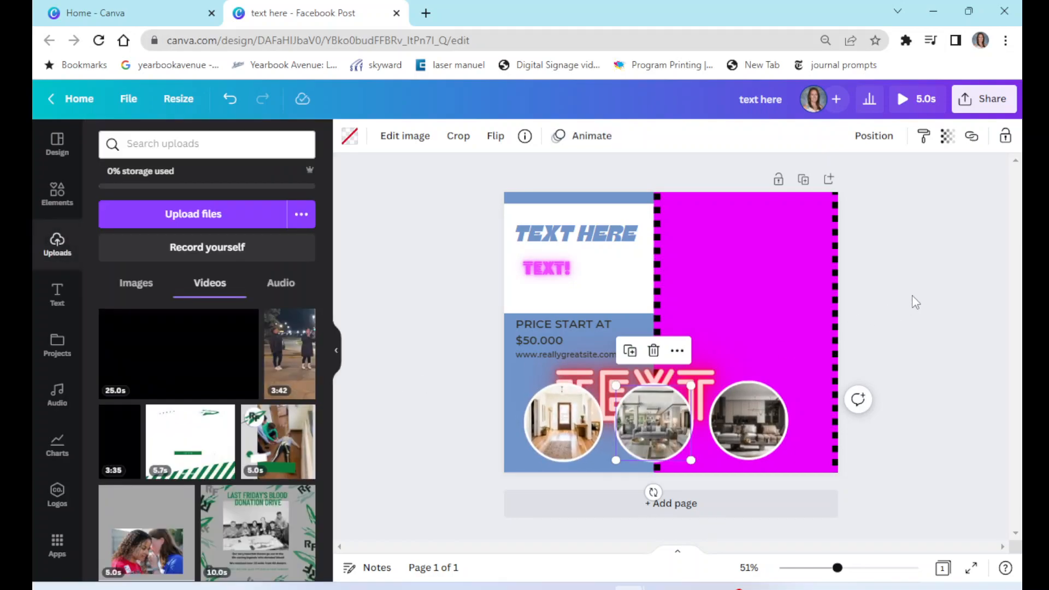
{"action": "left_click", "coordinate": [913, 296]}
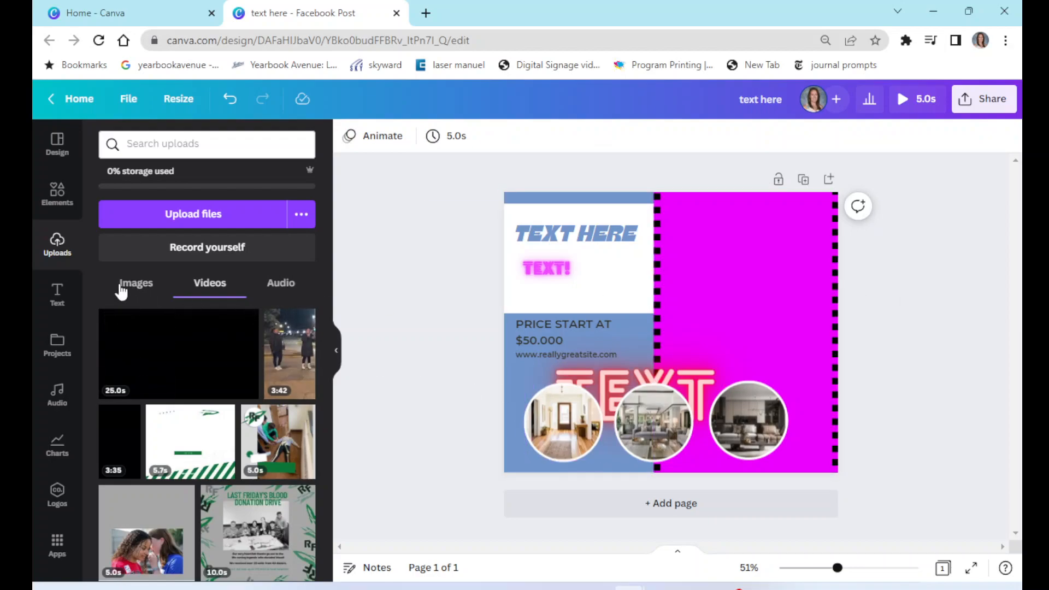
- Add a square shape and enlarge it to cover the upper part of the magenta panel
{"action": "left_click", "coordinate": [57, 192]}
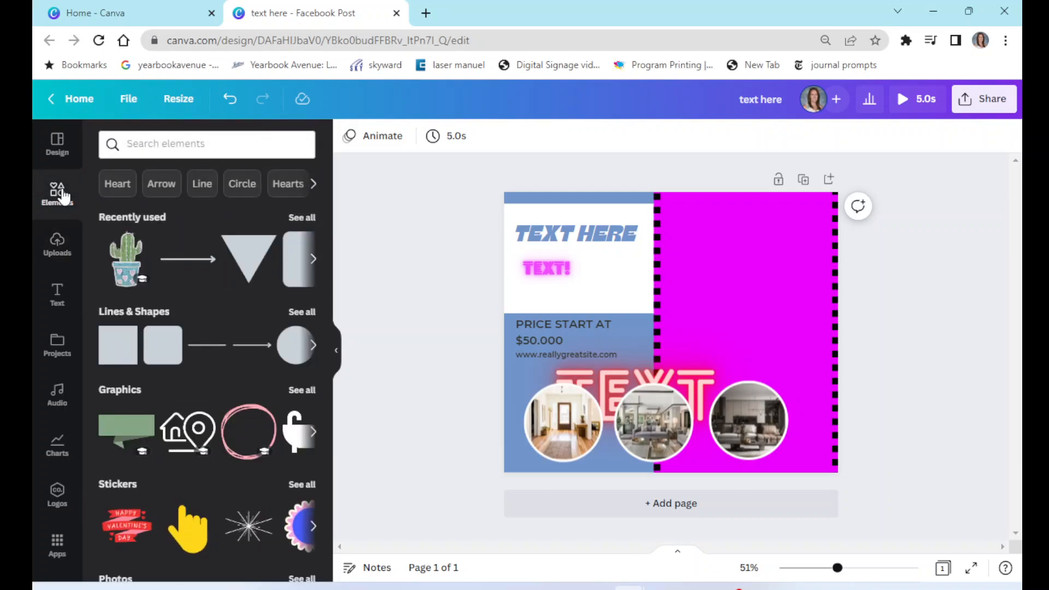
{"action": "left_click", "coordinate": [118, 345]}
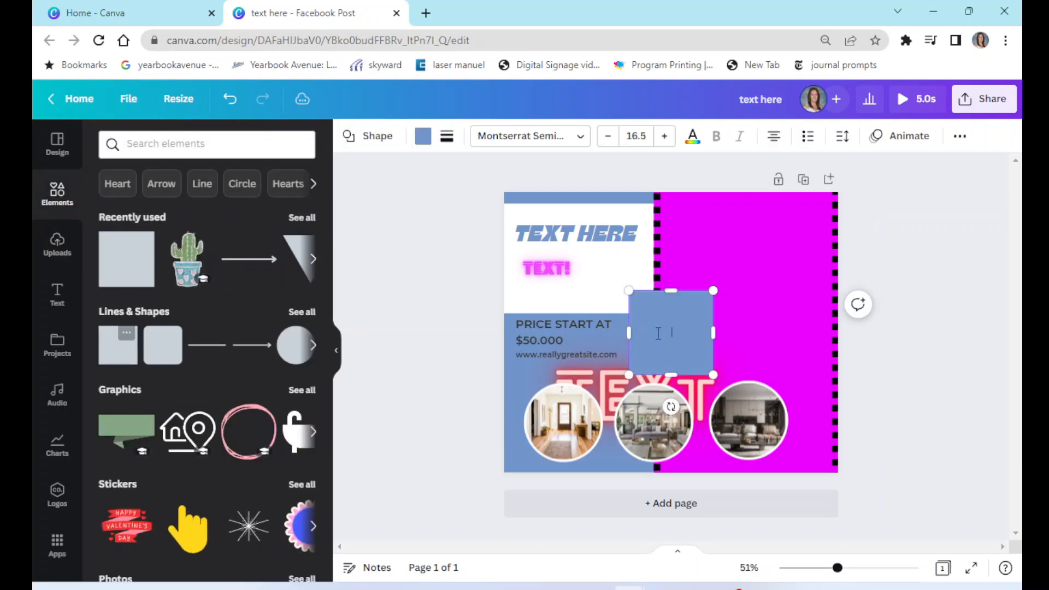
{"action": "left_click_drag", "start_coordinate": [668, 325], "coordinate": [709, 238]}
{"action": "left_click_drag", "start_coordinate": [753, 286], "coordinate": [810, 361]}
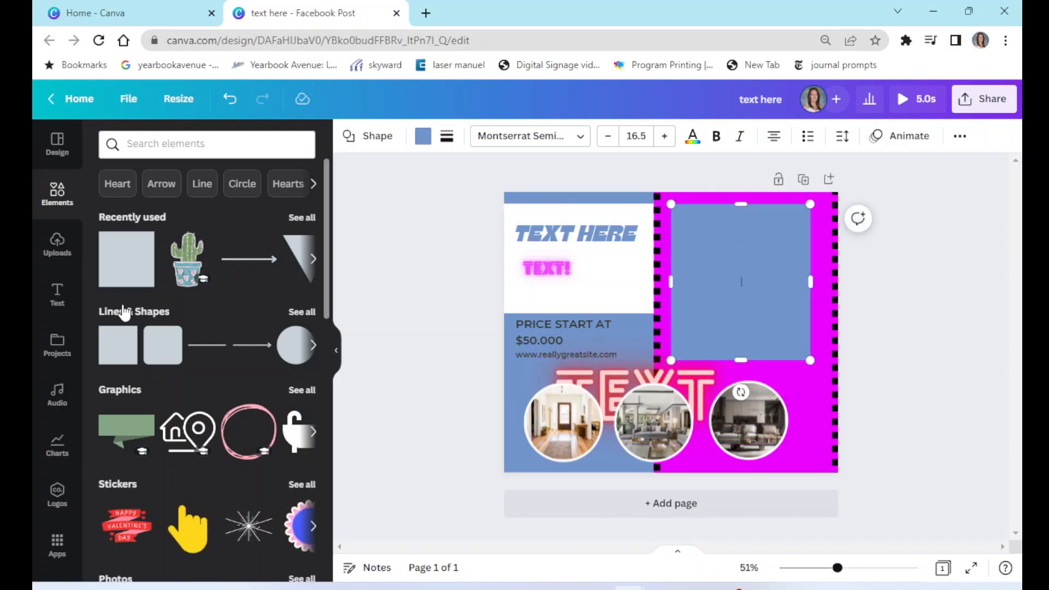
- Try adding a notched banner shape from the full shapes list near the headline, then delete it
{"action": "left_click", "coordinate": [313, 346]}
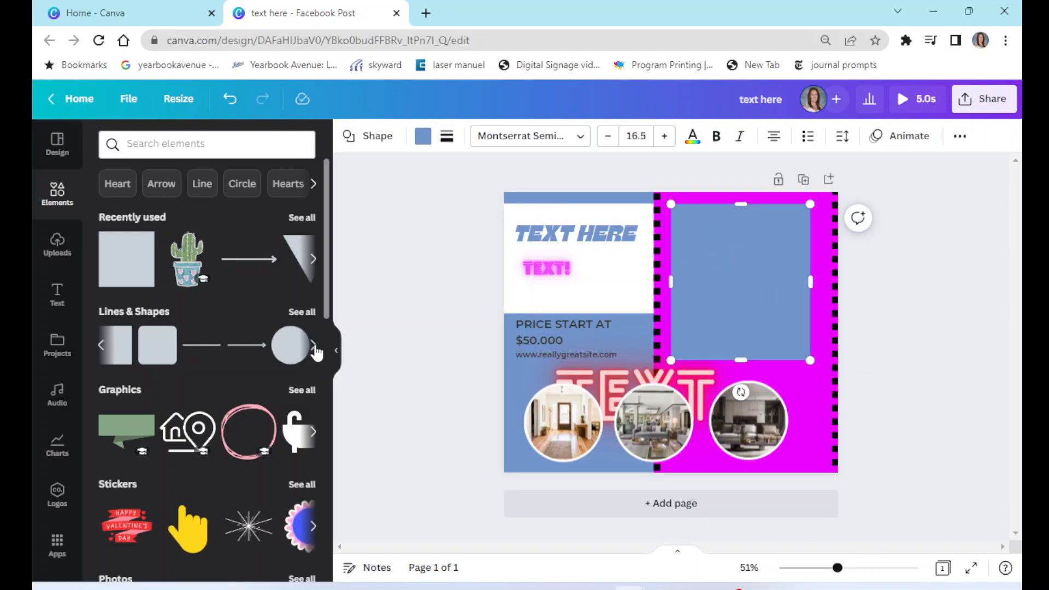
{"action": "left_click", "coordinate": [302, 311]}
{"action": "scroll", "coordinate": [312, 321], "scroll_direction": "down", "scroll_amount": 10}
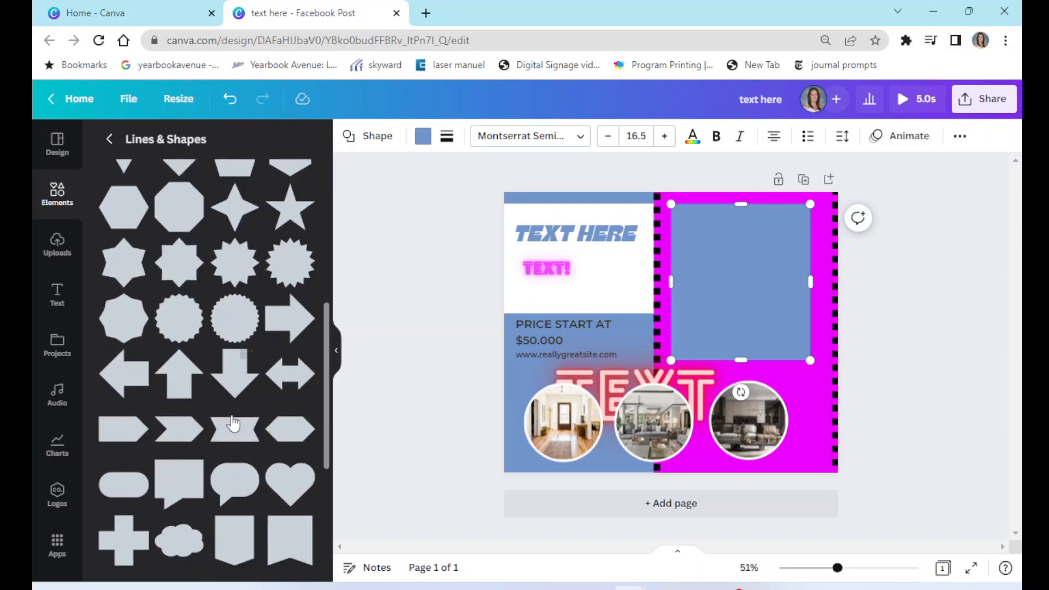
{"action": "mouse_move", "coordinate": [233, 422]}
{"action": "left_mouse_down"}
{"action": "mouse_move", "coordinate": [656, 324]}
{"action": "mouse_move", "coordinate": [607, 257]}
{"action": "left_mouse_up"}
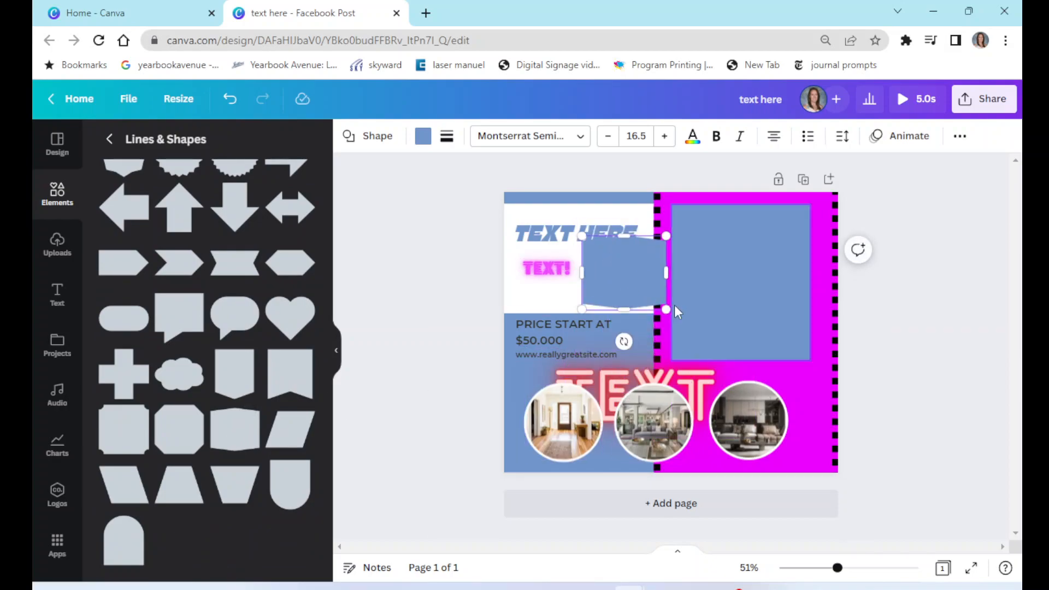
{"action": "left_click_drag", "start_coordinate": [623, 341], "coordinate": [656, 336]}
{"action": "left_click", "coordinate": [945, 273]}
{"action": "left_click", "coordinate": [638, 257]}
{"action": "key", "text": "Delete"}
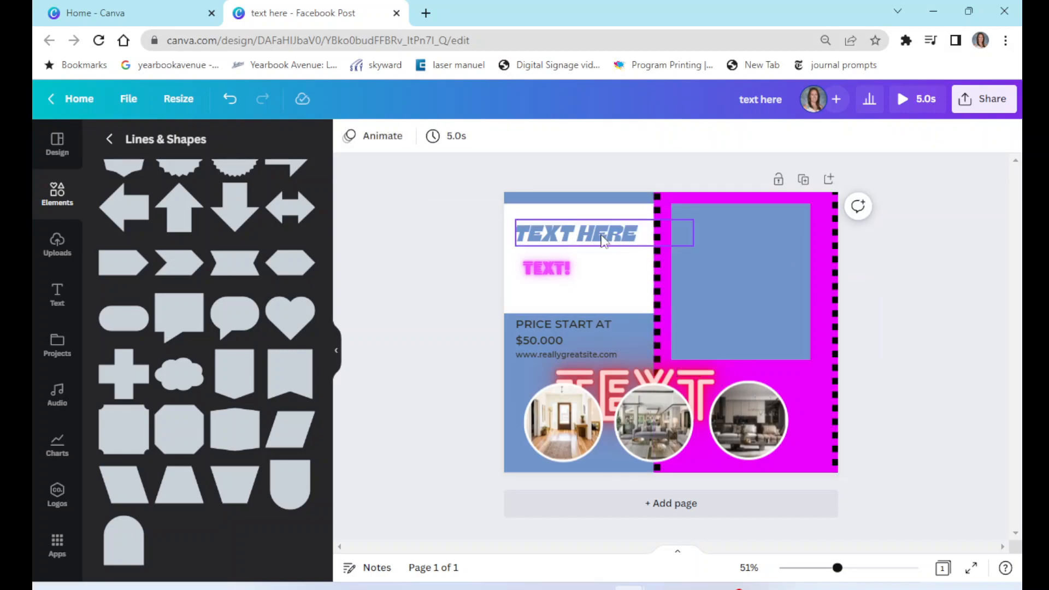
- Try adding an open-book word sticker from the stickers collection, then delete it
{"action": "left_click", "coordinate": [109, 140]}
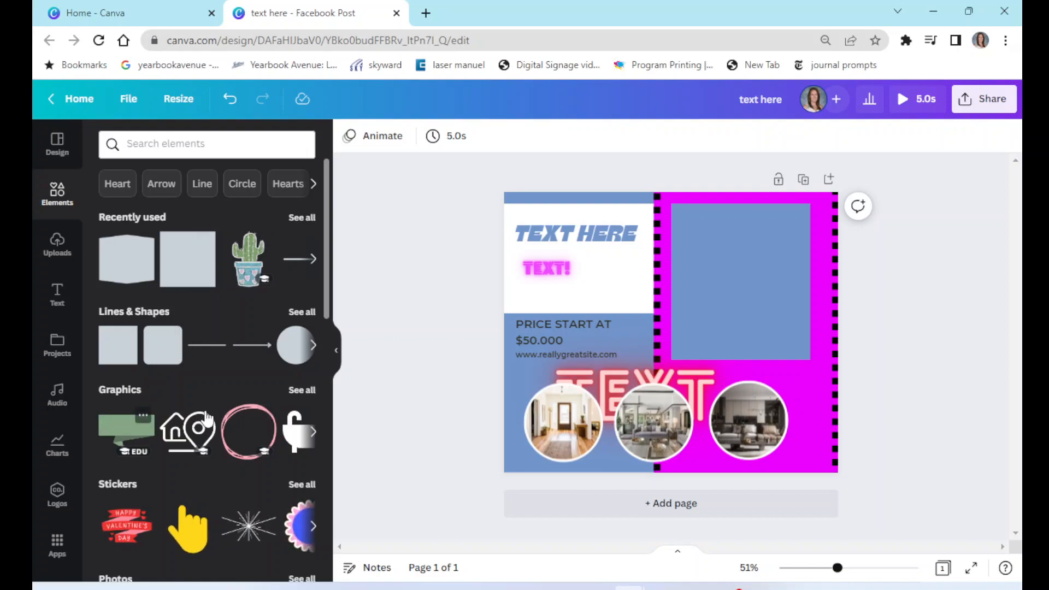
{"action": "left_click", "coordinate": [304, 390]}
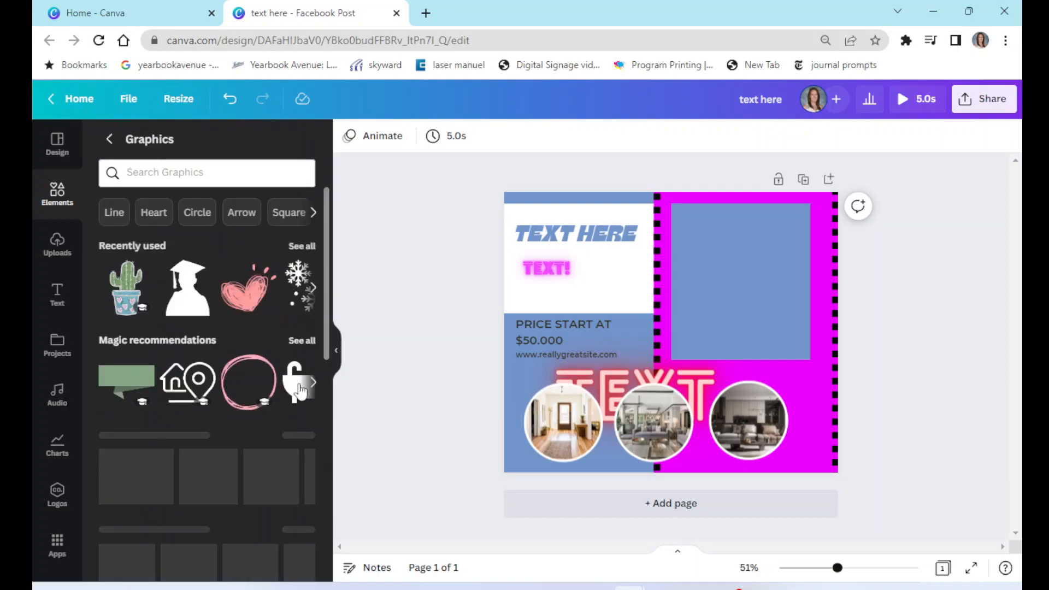
{"action": "scroll", "coordinate": [269, 391], "scroll_direction": "down", "scroll_amount": 5}
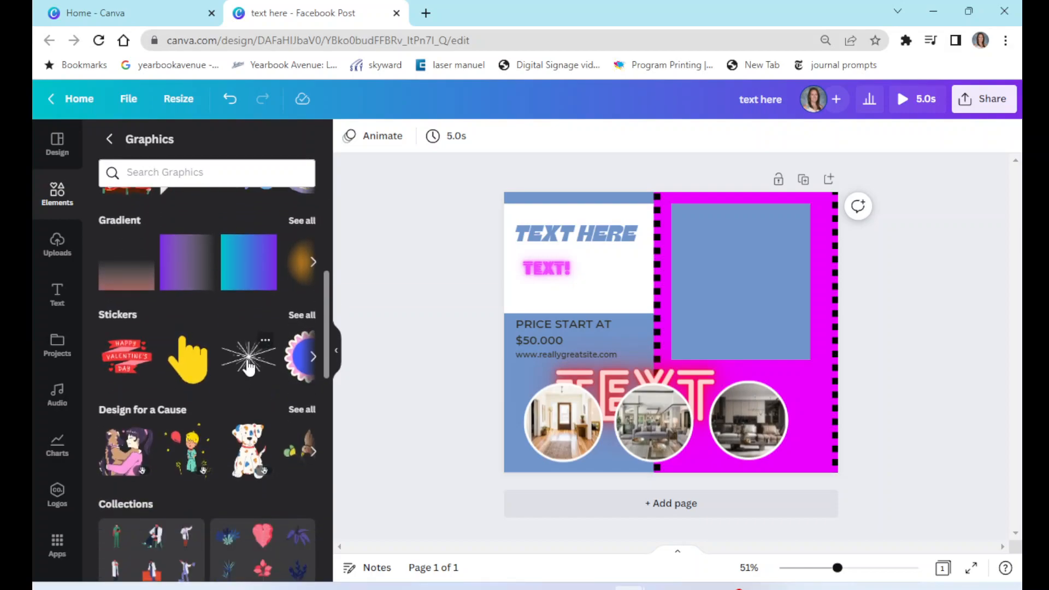
{"action": "left_click", "coordinate": [302, 315]}
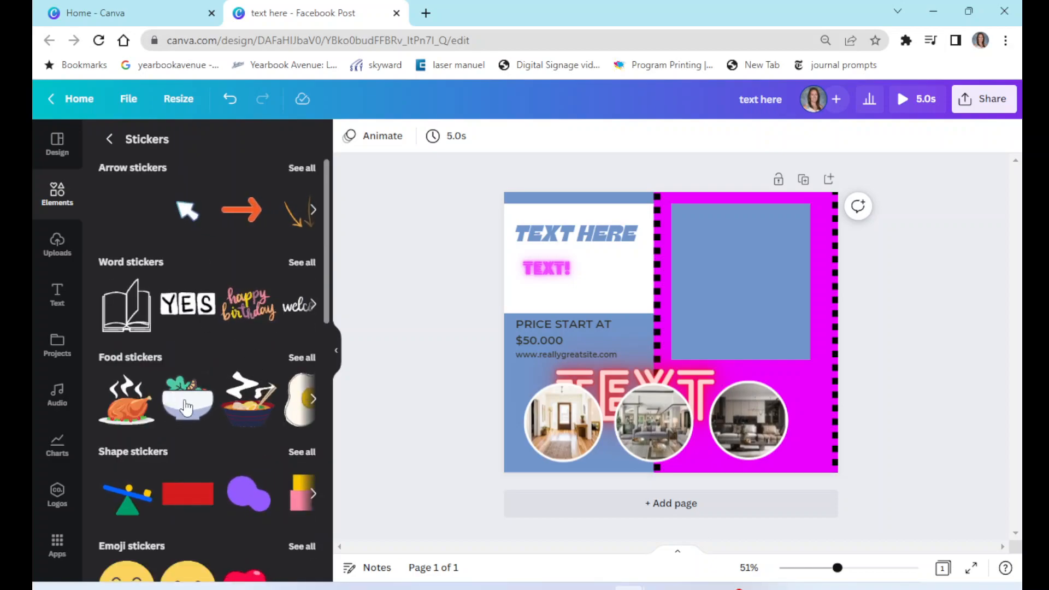
{"action": "left_click", "coordinate": [127, 304]}
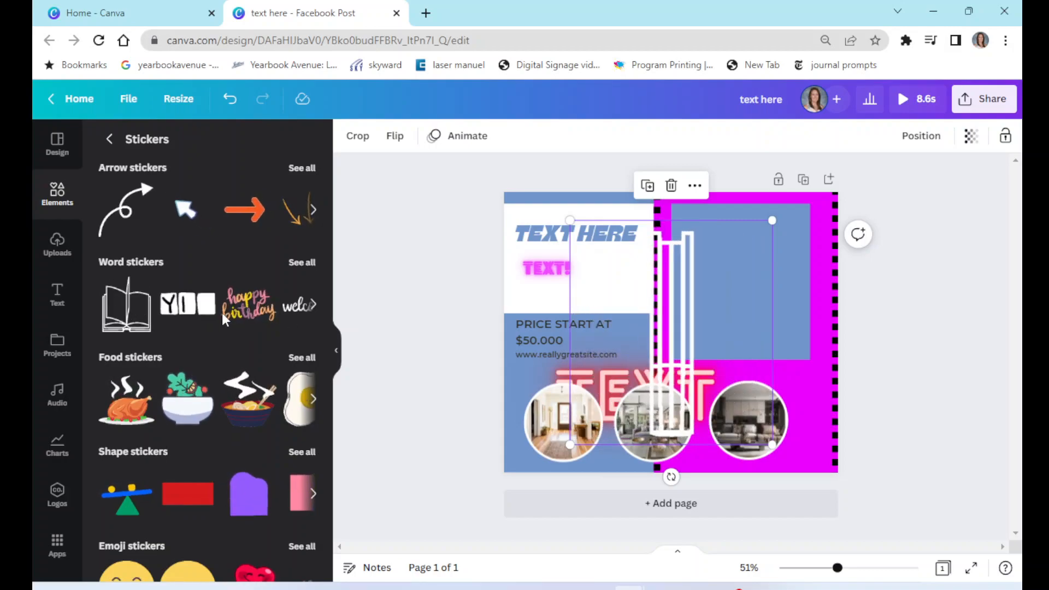
{"action": "key", "text": "Delete"}
- Add the animated red heart smiling face emoji sticker to the design
{"action": "scroll", "coordinate": [209, 356], "scroll_direction": "down", "scroll_amount": 5}
{"action": "left_click", "coordinate": [264, 262]}
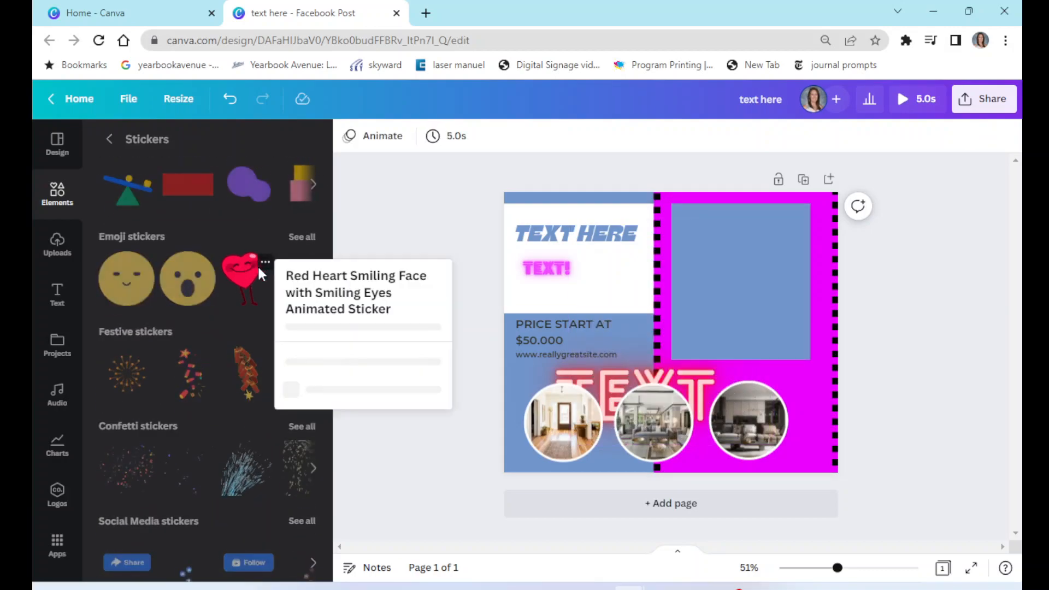
{"action": "left_click", "coordinate": [252, 283]}
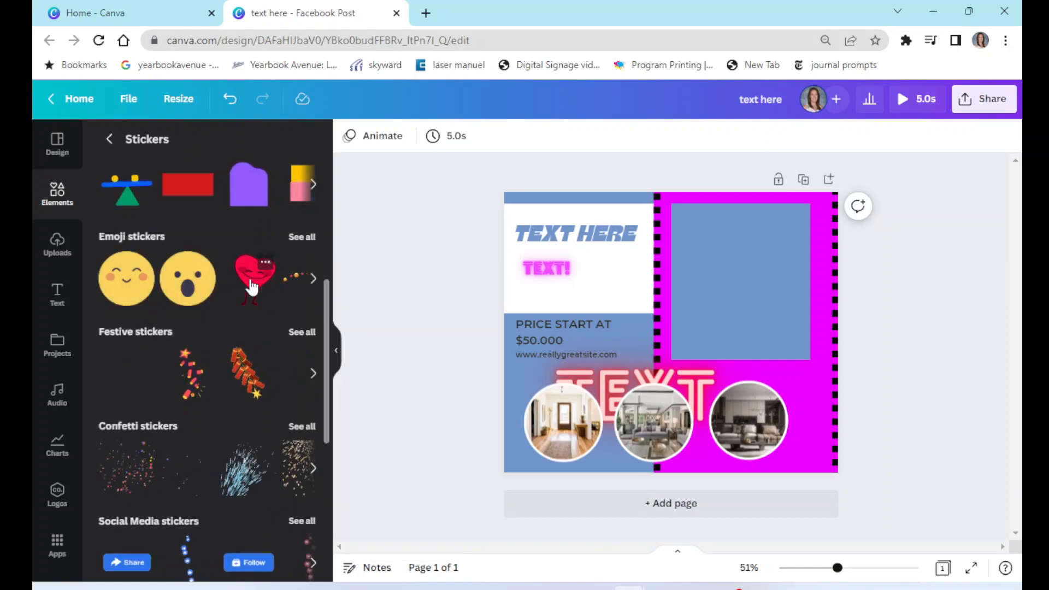
{"action": "left_click", "coordinate": [250, 286]}
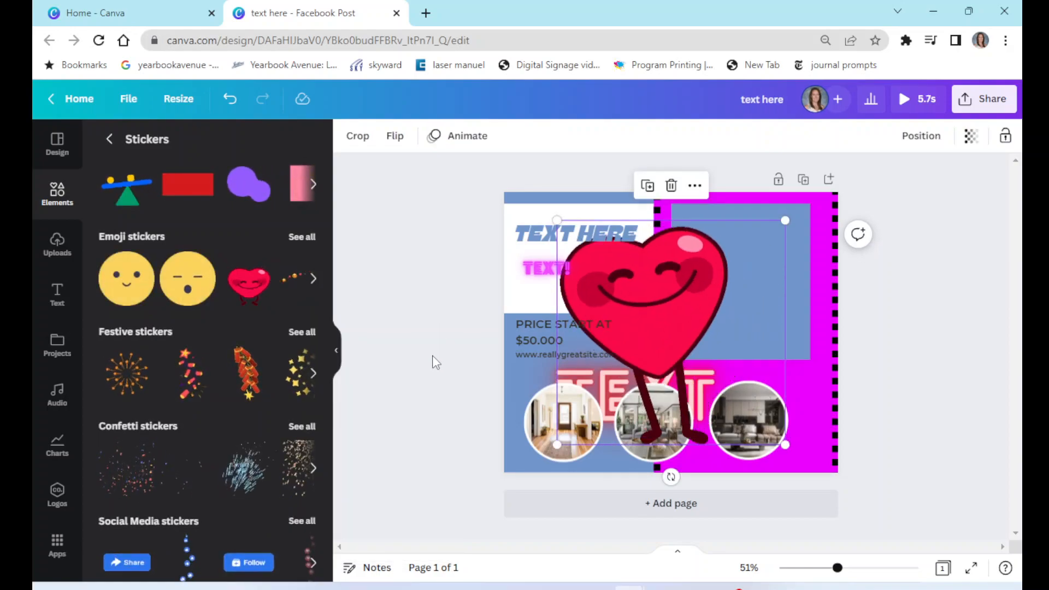
{"action": "left_click", "coordinate": [928, 319]}
- Search the graphics library for dog
{"action": "scroll", "coordinate": [199, 328], "scroll_direction": "up", "scroll_amount": 5}
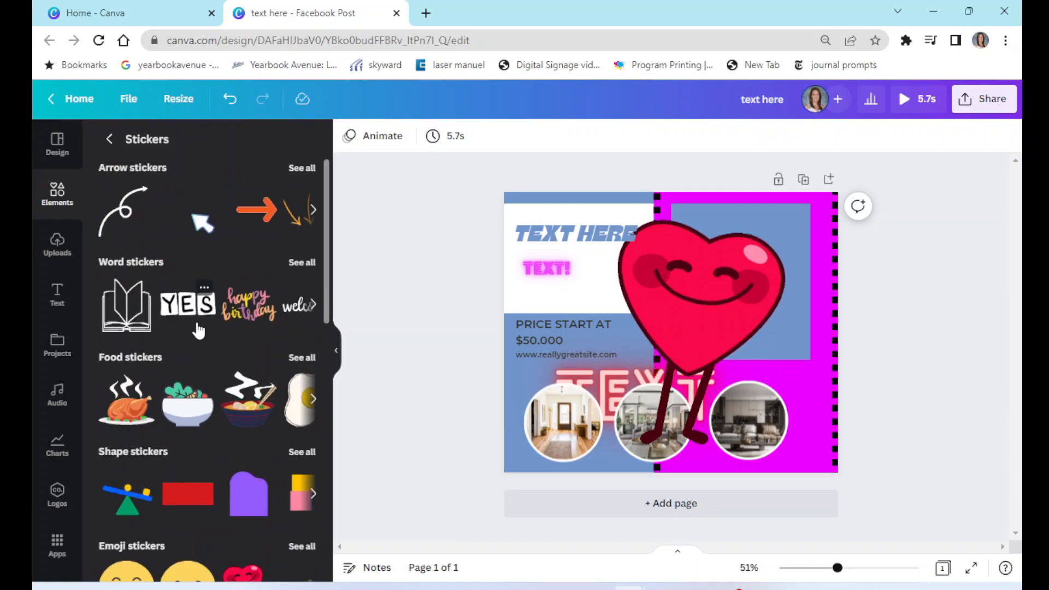
{"action": "left_click", "coordinate": [109, 143]}
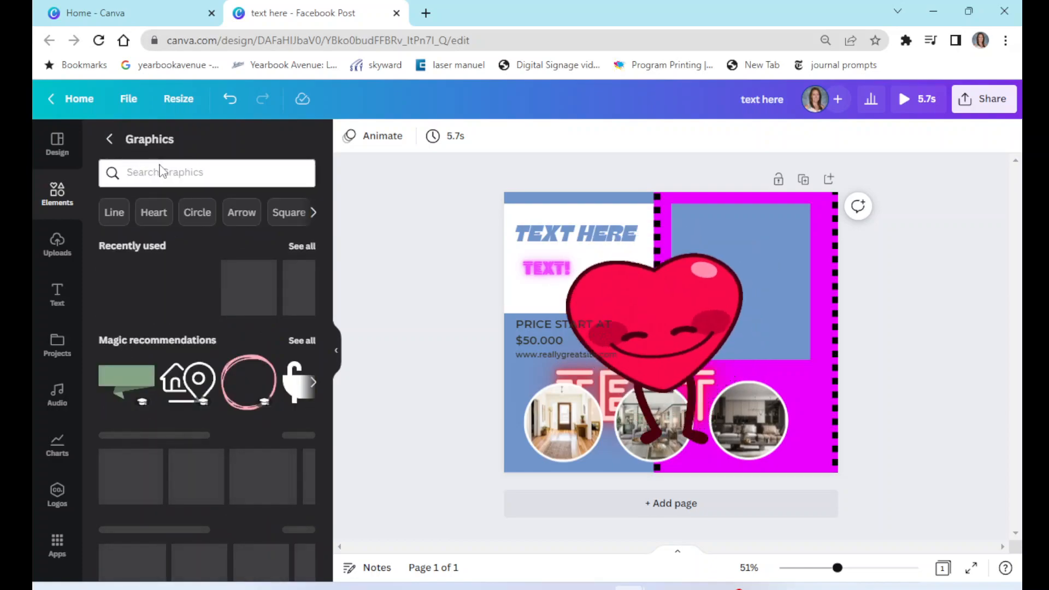
{"action": "left_click", "coordinate": [162, 173]}
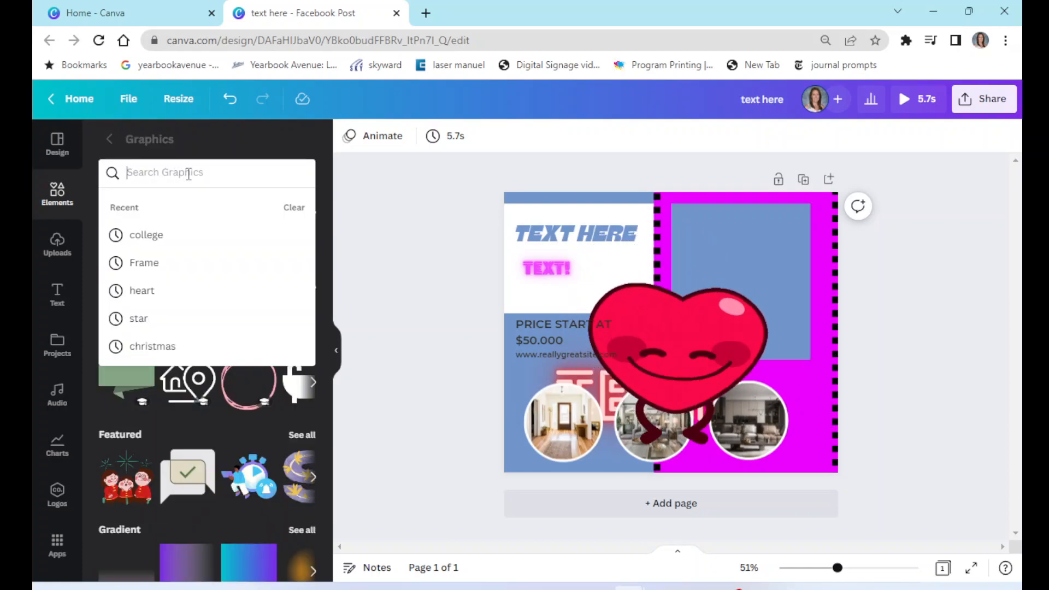
{"action": "type", "text": "dog"}
{"action": "key", "text": "Return"}
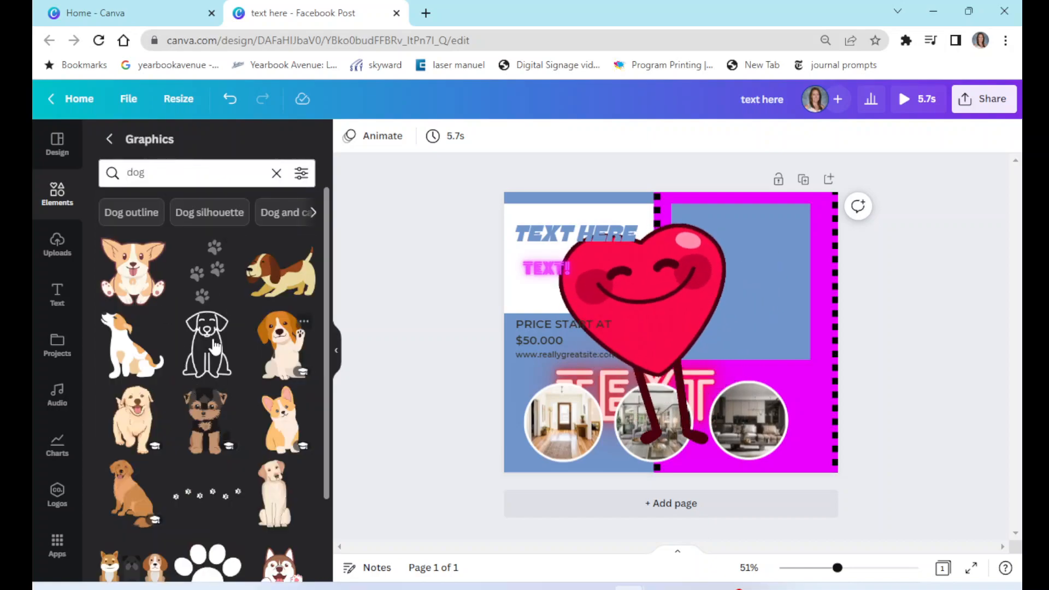
- Add the waving orange corgi graphic from the dog results to the design
{"action": "scroll", "coordinate": [199, 468], "scroll_direction": "down", "scroll_amount": 5}
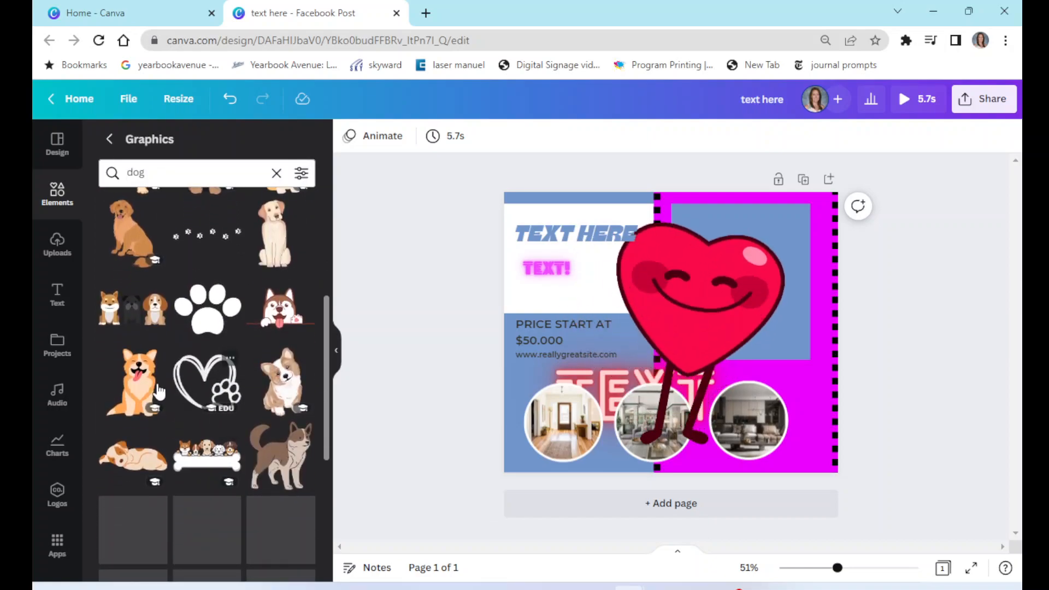
{"action": "left_click", "coordinate": [144, 394]}
{"action": "scroll", "coordinate": [209, 407], "scroll_direction": "down", "scroll_amount": 4}
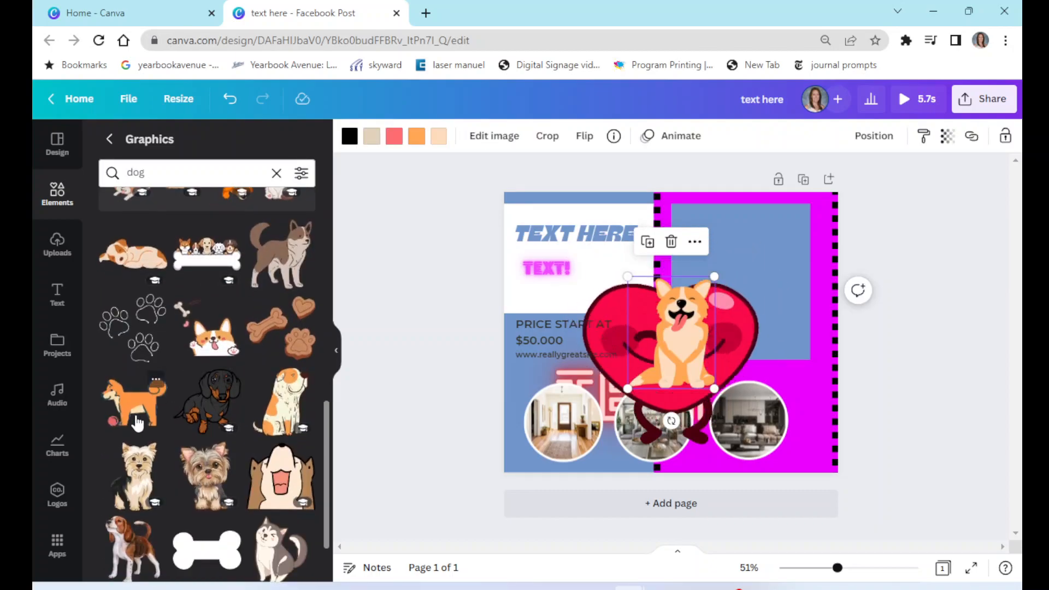
- Browse further down the dog graphics and add the red sitting dog graphic
{"action": "scroll", "coordinate": [243, 435], "scroll_direction": "down", "scroll_amount": 5}
{"action": "scroll", "coordinate": [242, 434], "scroll_direction": "down", "scroll_amount": 5}
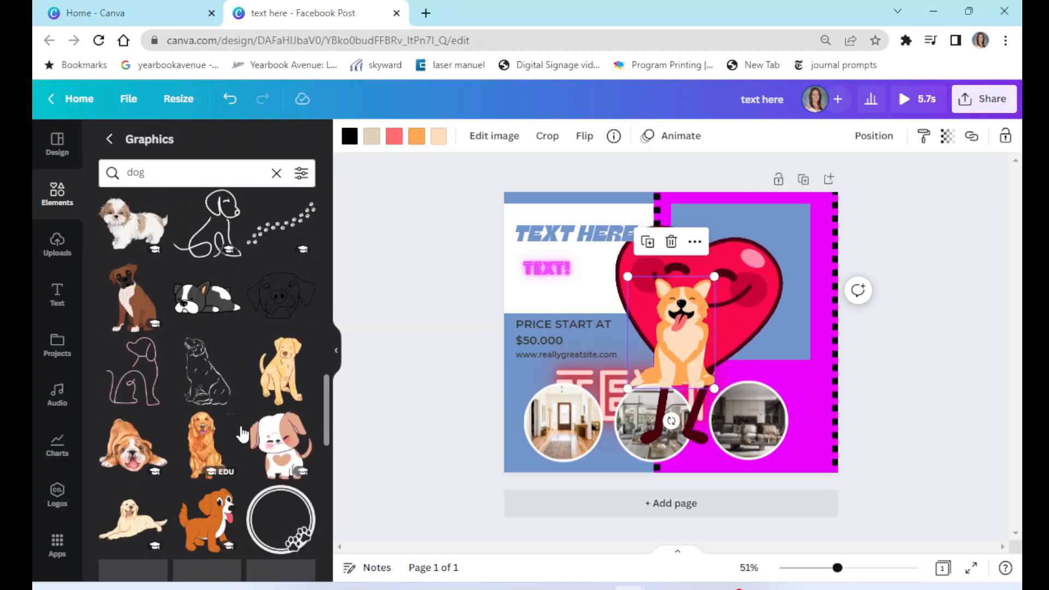
{"action": "scroll", "coordinate": [243, 434], "scroll_direction": "down", "scroll_amount": 5}
{"action": "scroll", "coordinate": [243, 434], "scroll_direction": "down", "scroll_amount": 5}
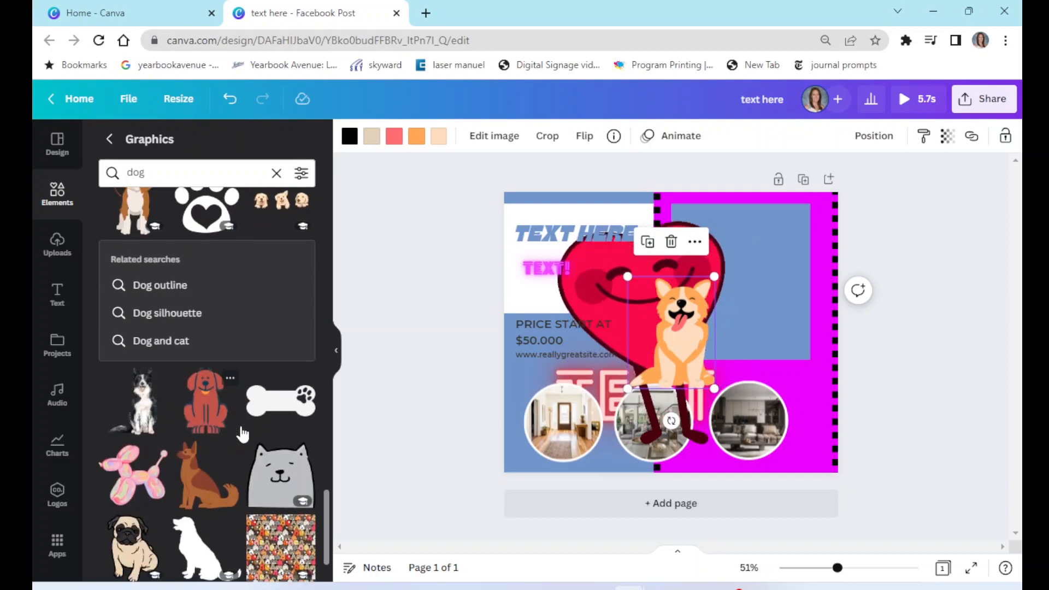
{"action": "scroll", "coordinate": [243, 434], "scroll_direction": "down", "scroll_amount": 1}
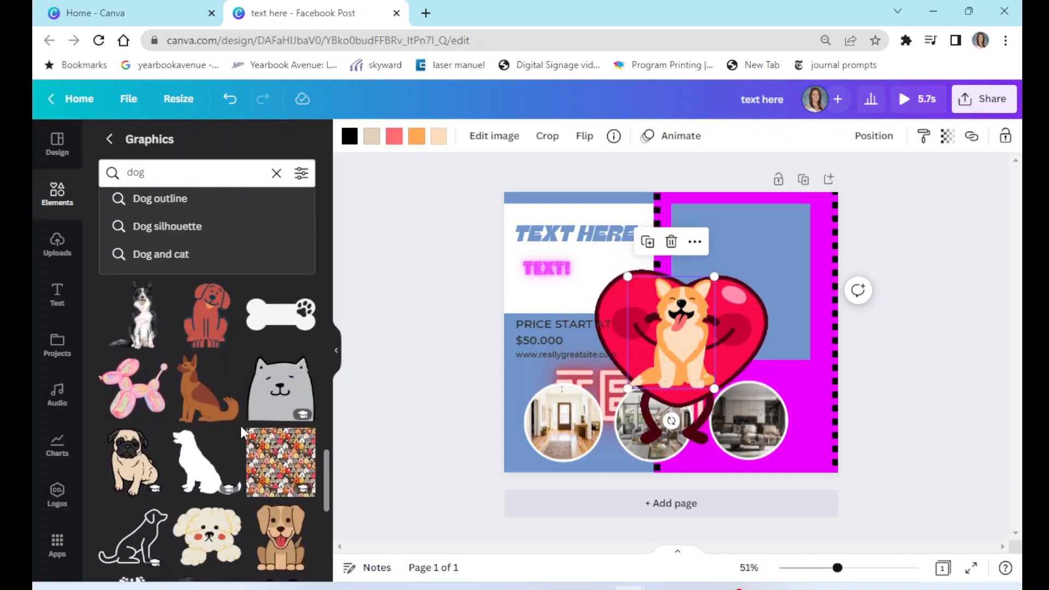
{"action": "left_click", "coordinate": [207, 337]}
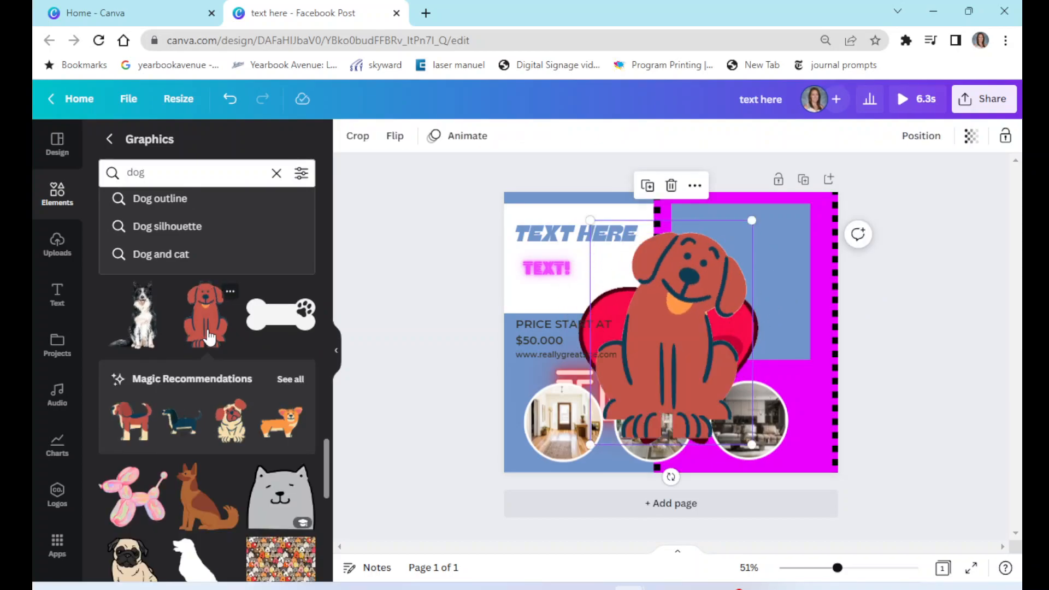
- Nudge the red dog graphic slightly on the canvas and delete it
{"action": "left_click", "coordinate": [57, 194]}
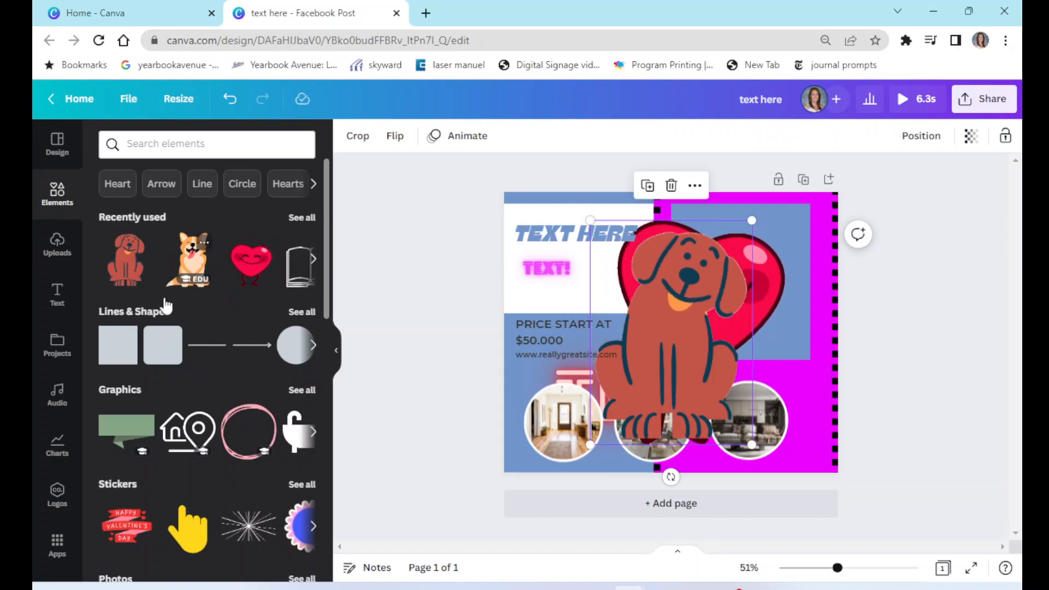
{"action": "scroll", "coordinate": [181, 469], "scroll_direction": "down", "scroll_amount": 3}
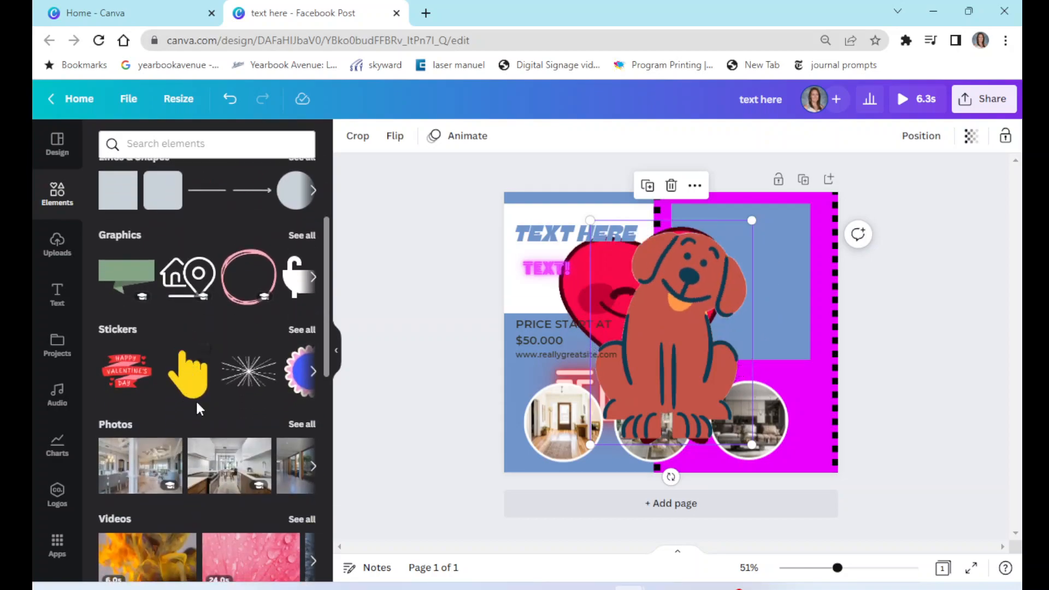
{"action": "scroll", "coordinate": [196, 398], "scroll_direction": "down", "scroll_amount": 3}
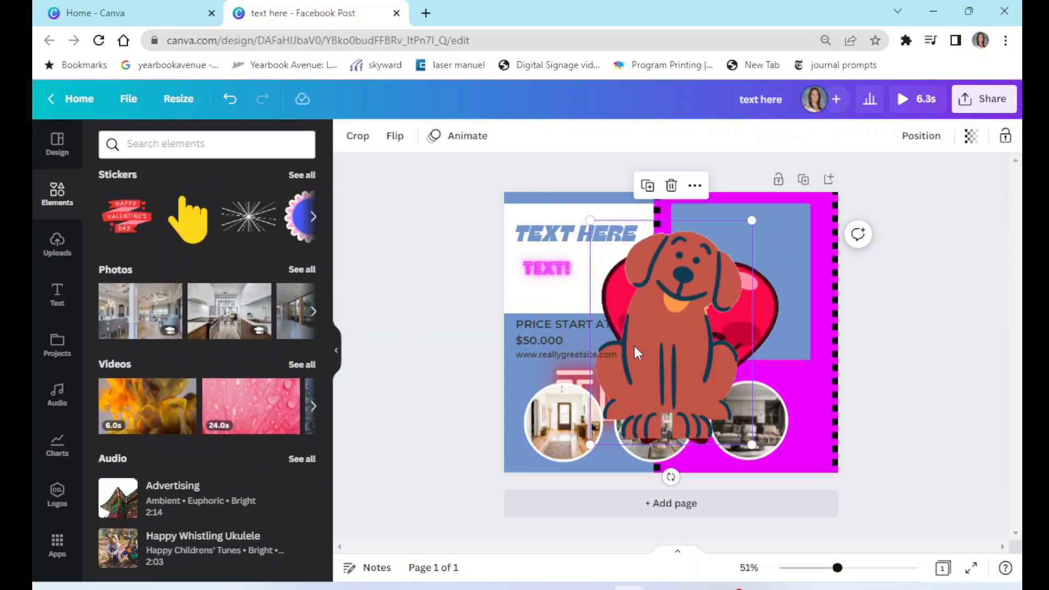
{"action": "left_click_drag", "start_coordinate": [673, 352], "coordinate": [685, 343]}
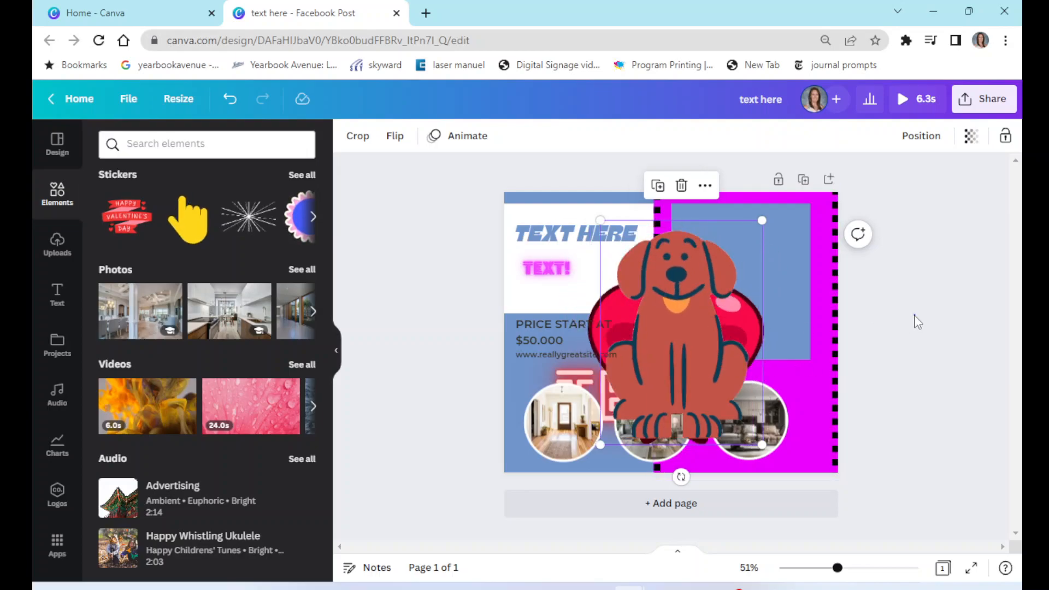
{"action": "key", "text": "Delete"}
- Delete the corgi graphic and the animated heart sticker from the design
{"action": "left_click", "coordinate": [692, 329]}
{"action": "key", "text": "Delete"}
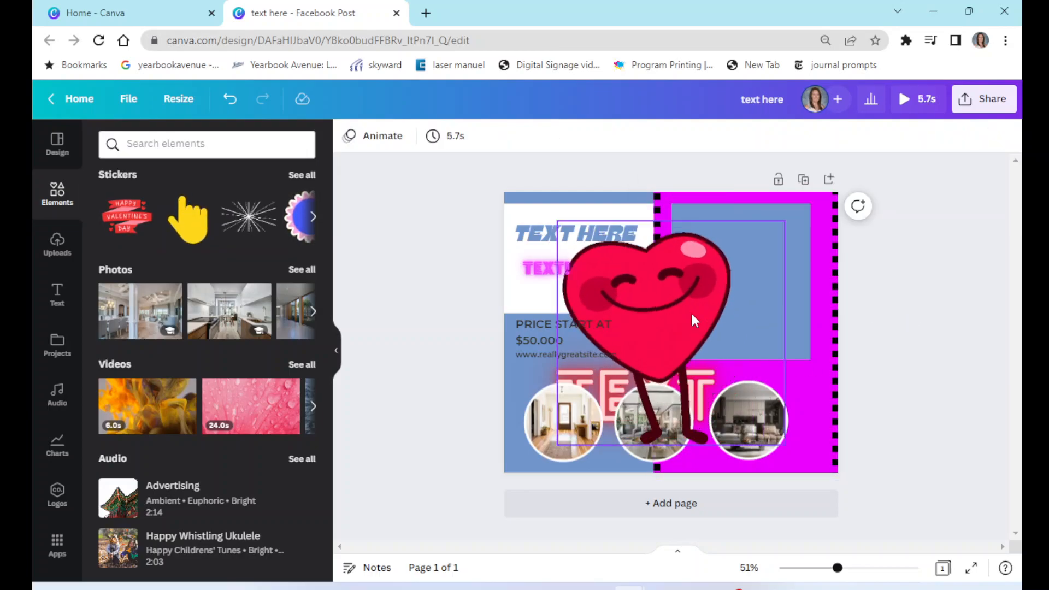
{"action": "left_click", "coordinate": [691, 312]}
{"action": "key", "text": "Delete"}
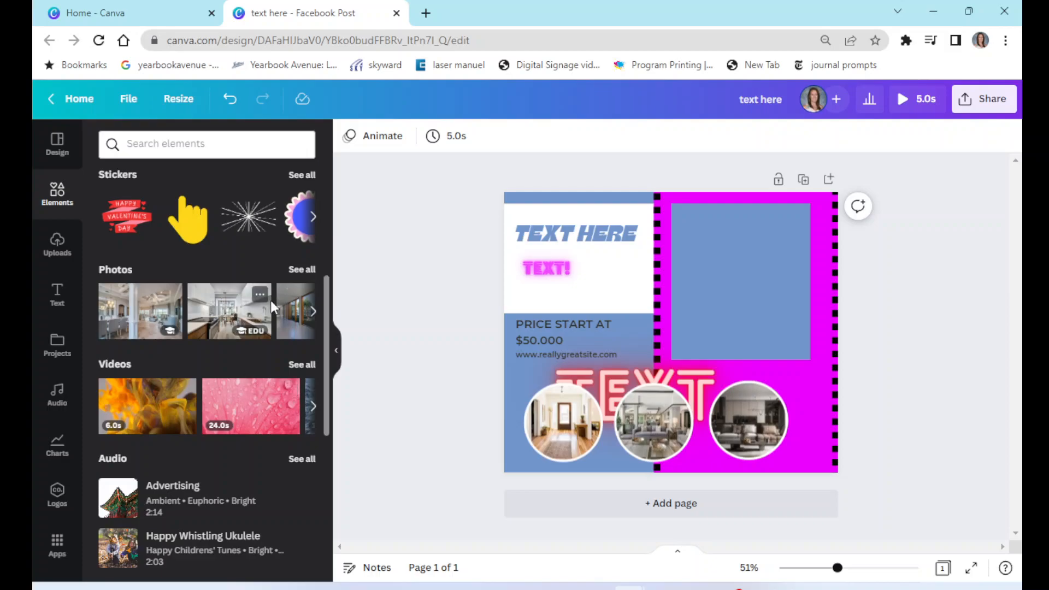
- Search the photos library for dog and add the white dog lying on grass photo
{"action": "left_click", "coordinate": [118, 267]}
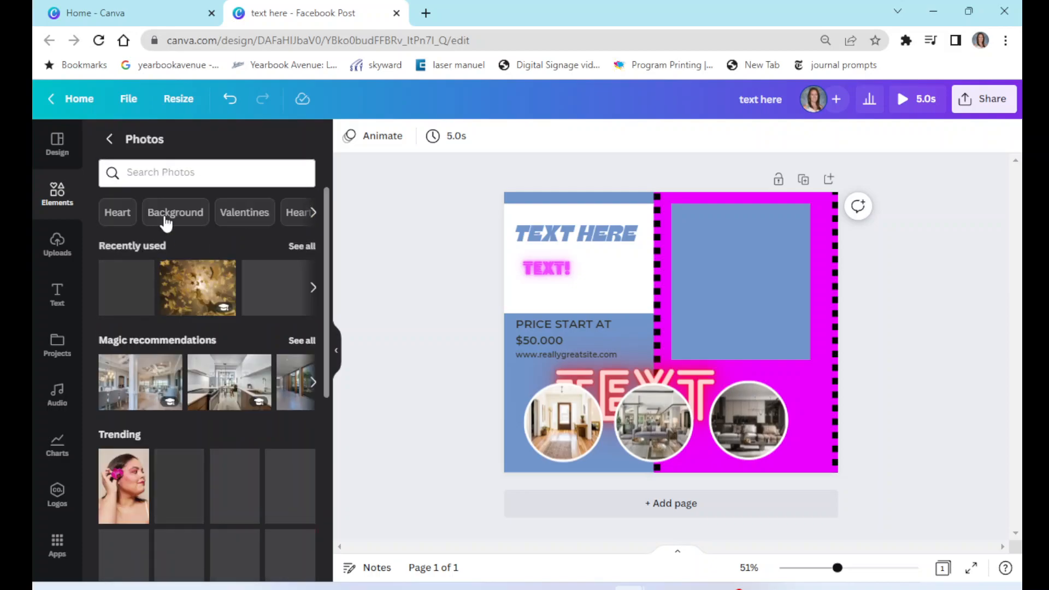
{"action": "left_click", "coordinate": [175, 172]}
{"action": "type", "text": "dog"}
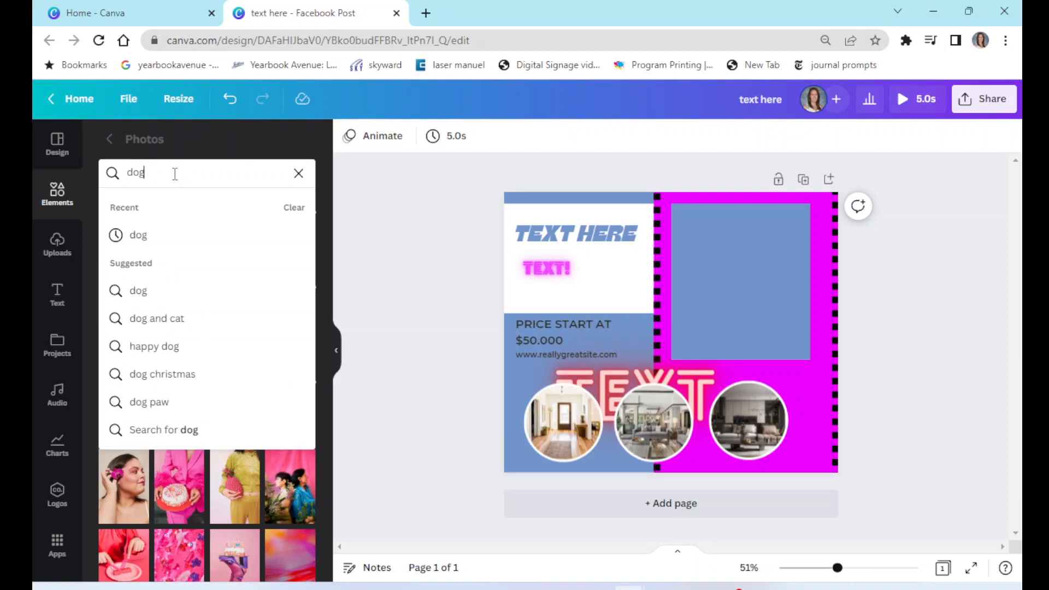
{"action": "key", "text": "Return"}
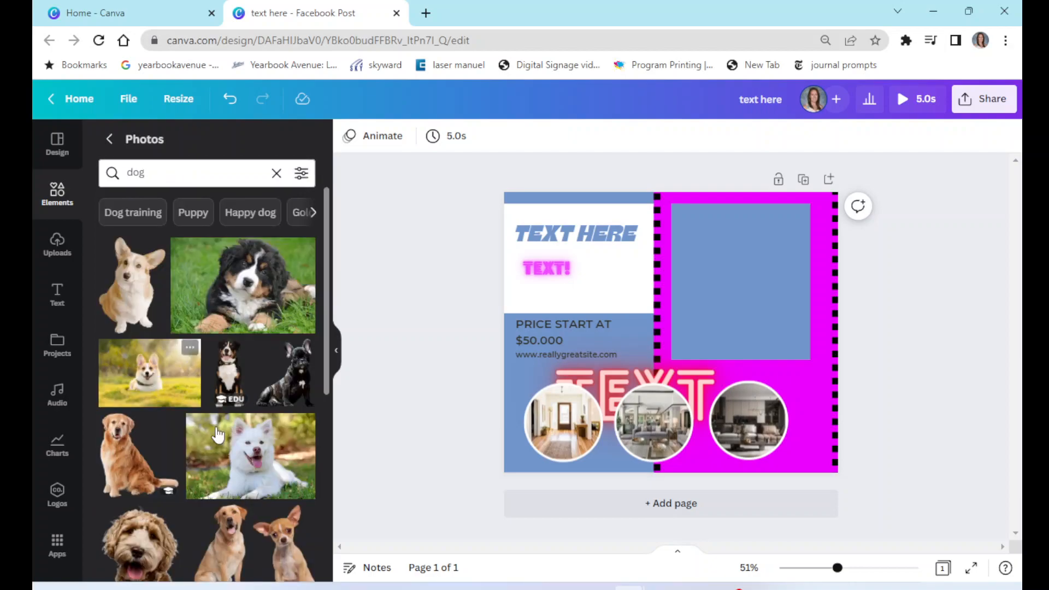
{"action": "left_click", "coordinate": [267, 469]}
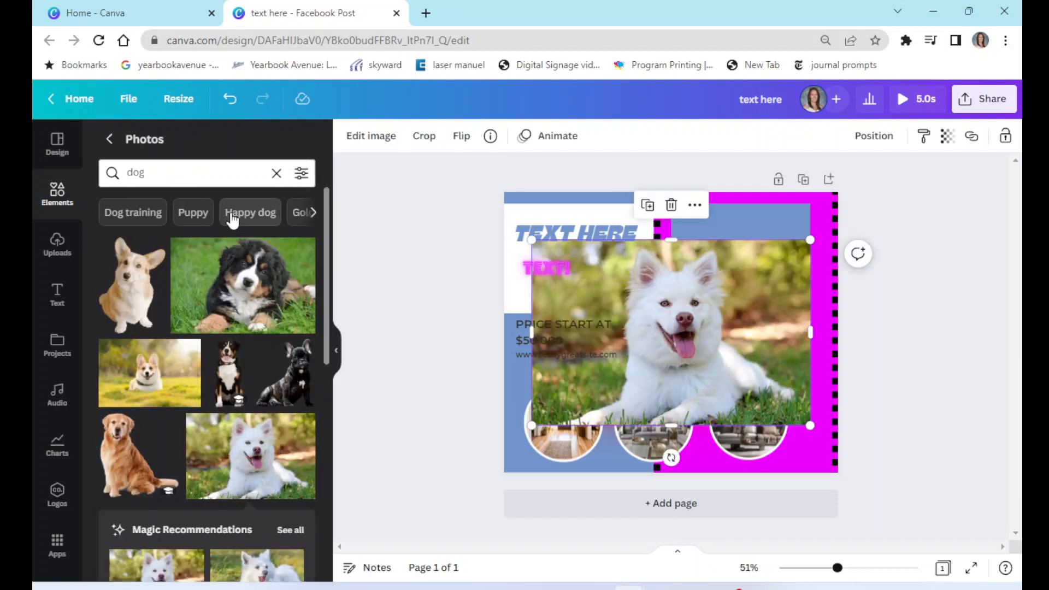
- Browse the photos, Uploads, Text and Projects panels
{"action": "left_click", "coordinate": [275, 173]}
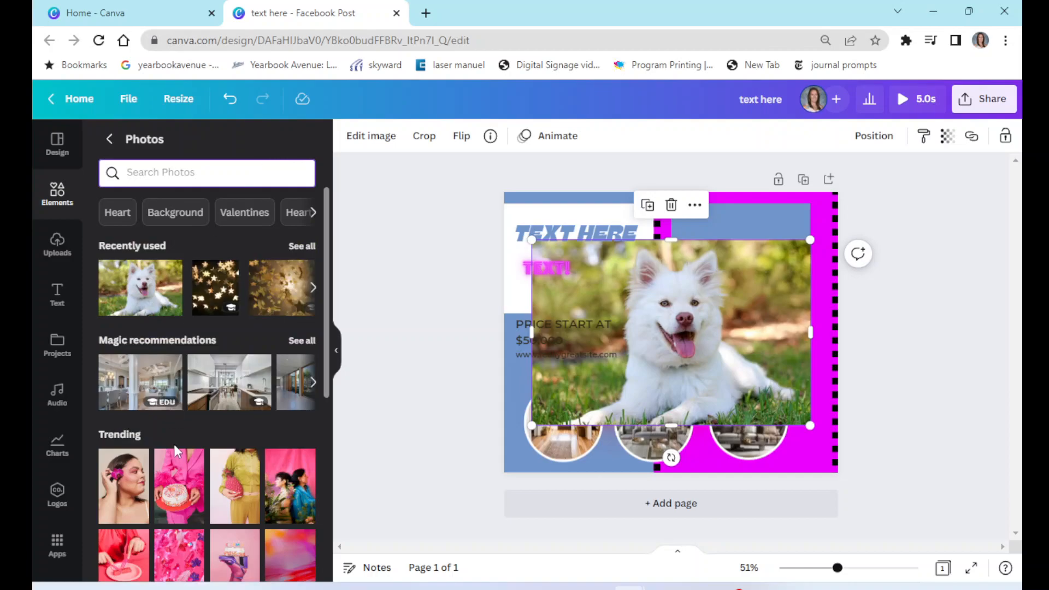
{"action": "scroll", "coordinate": [175, 445], "scroll_direction": "down", "scroll_amount": 10}
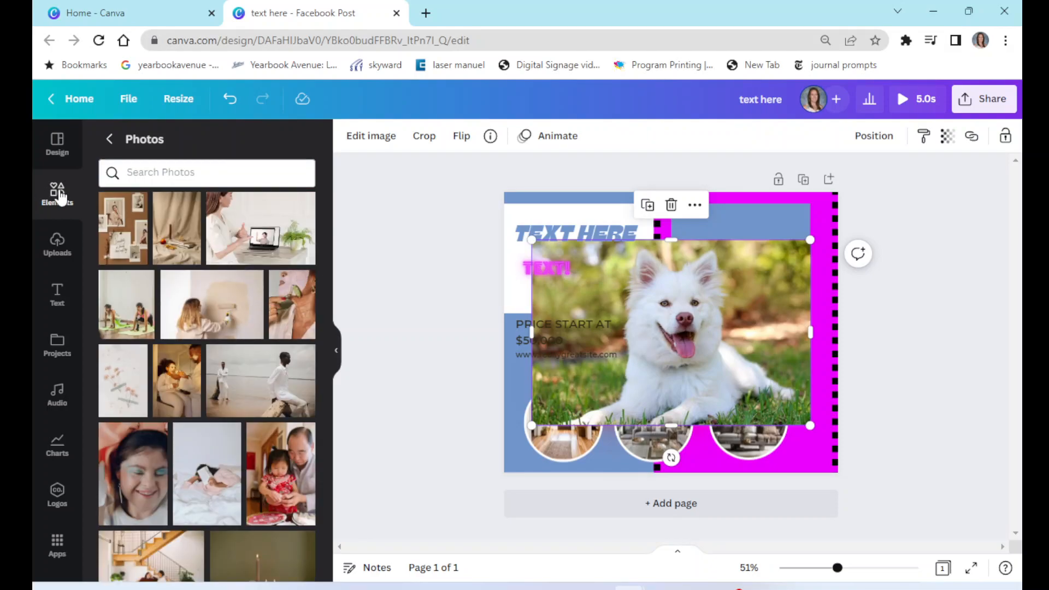
{"action": "left_click", "coordinate": [59, 245]}
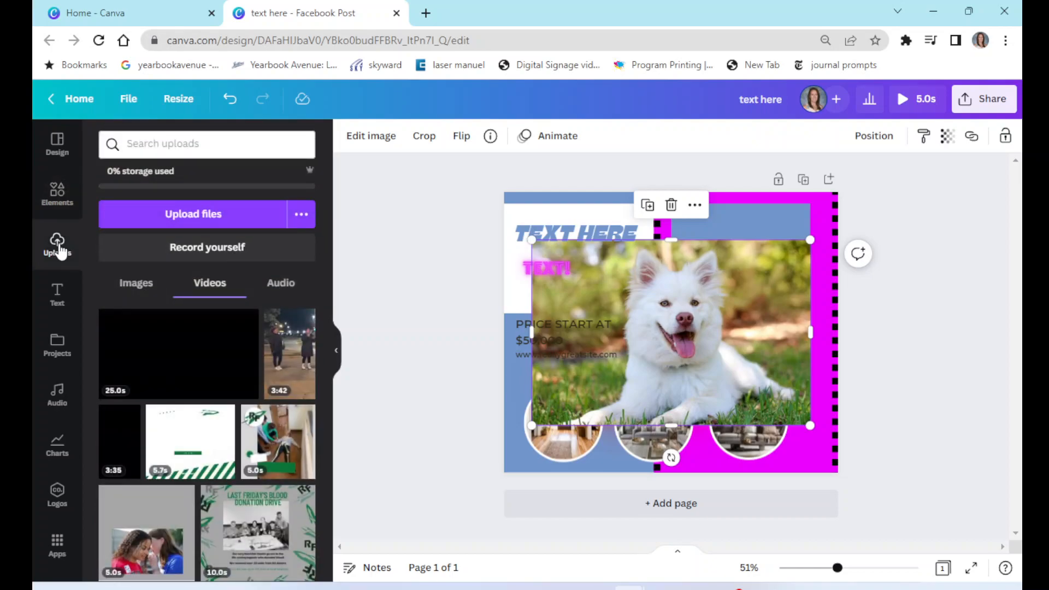
{"action": "left_click", "coordinate": [56, 301]}
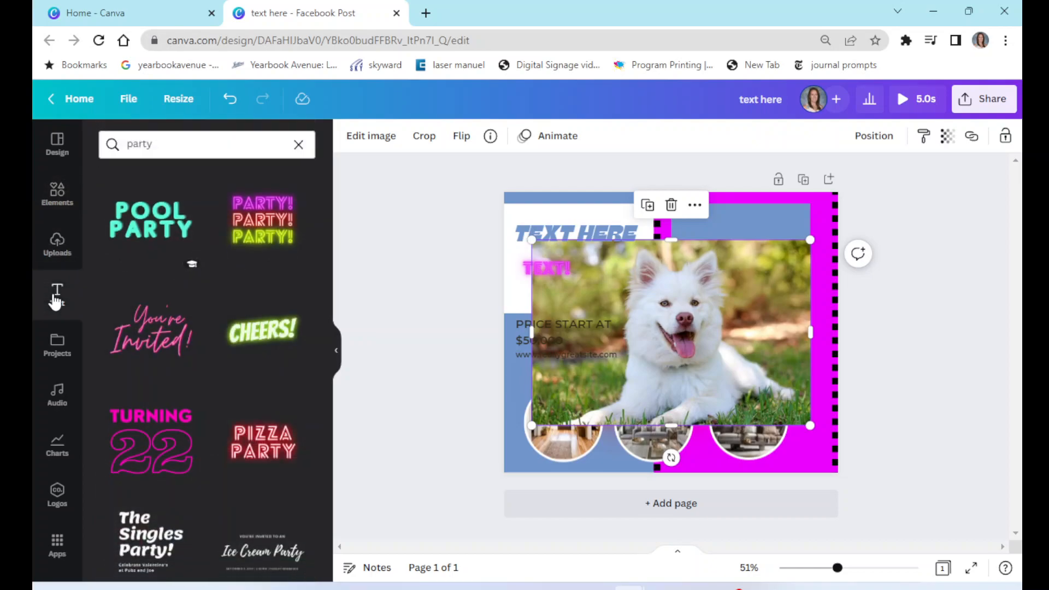
{"action": "left_click", "coordinate": [57, 345]}
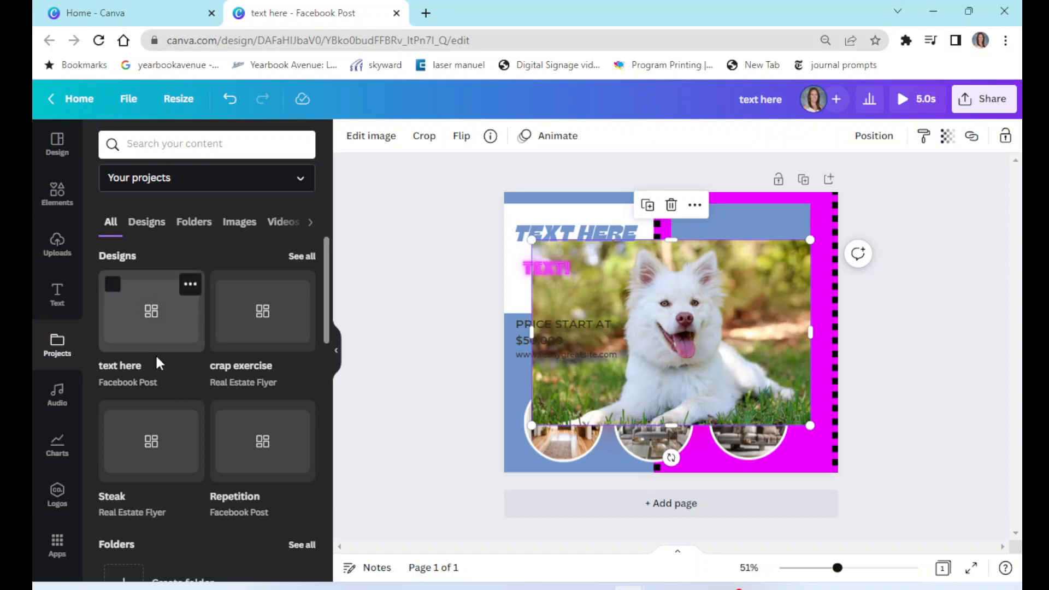
{"action": "scroll", "coordinate": [156, 357], "scroll_direction": "down", "scroll_amount": 5}
{"action": "scroll", "coordinate": [157, 363], "scroll_direction": "down", "scroll_amount": 4}
{"action": "scroll", "coordinate": [157, 361], "scroll_direction": "down", "scroll_amount": 6}
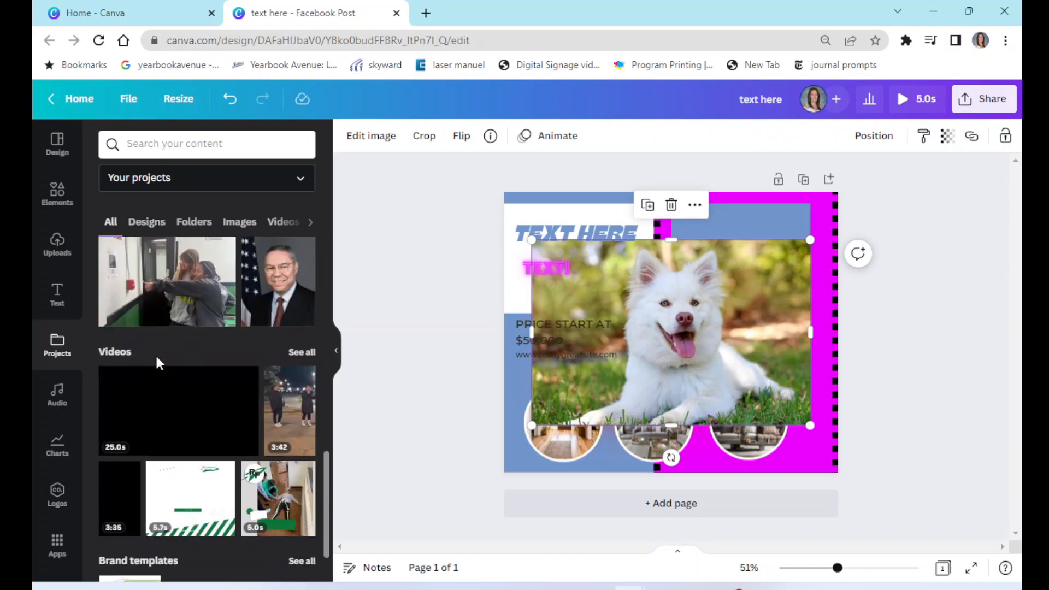
- Preview the Ukulele Song track and add it to the design as background audio
{"action": "left_click", "coordinate": [59, 402]}
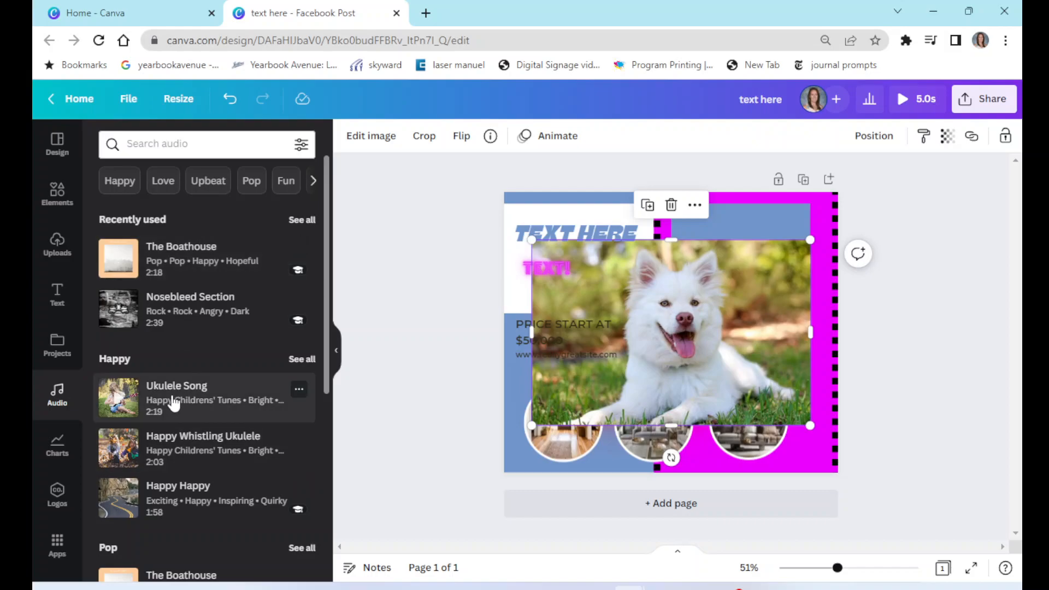
{"action": "left_click", "coordinate": [116, 403]}
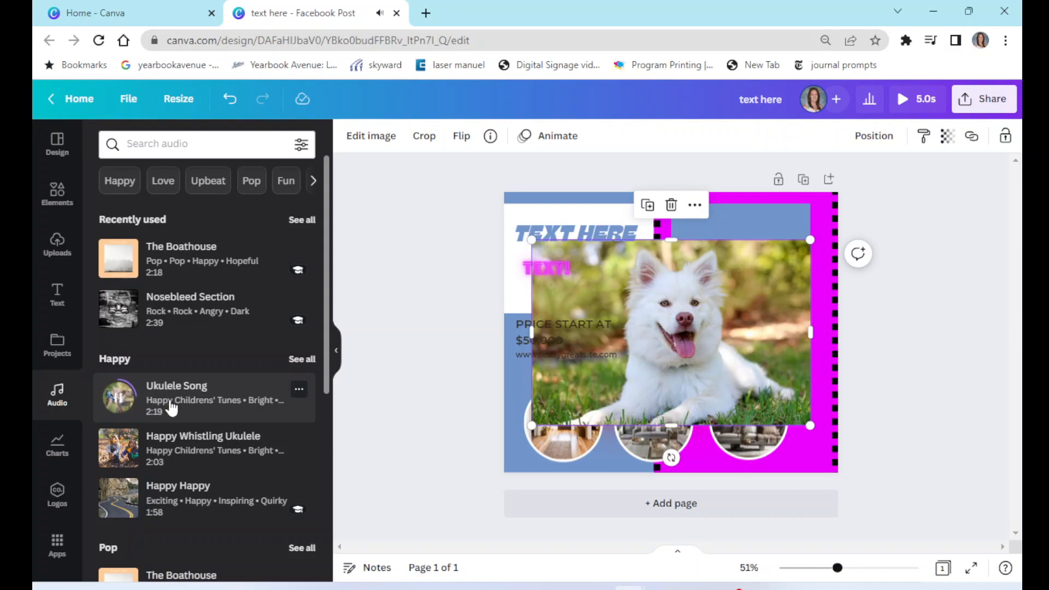
{"action": "left_click_drag", "start_coordinate": [171, 407], "coordinate": [643, 382]}
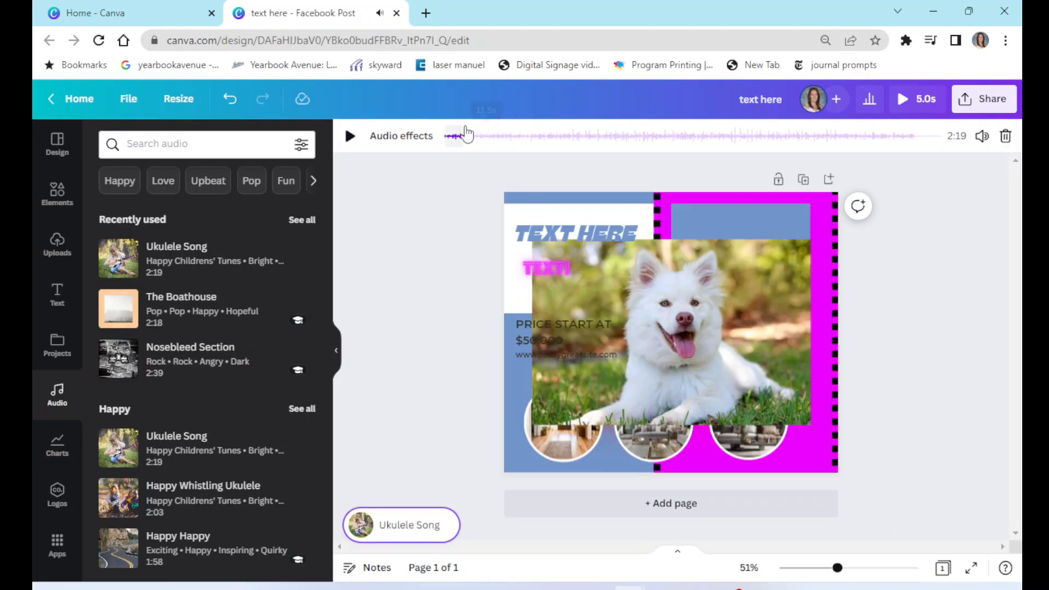
{"action": "left_click", "coordinate": [353, 138]}
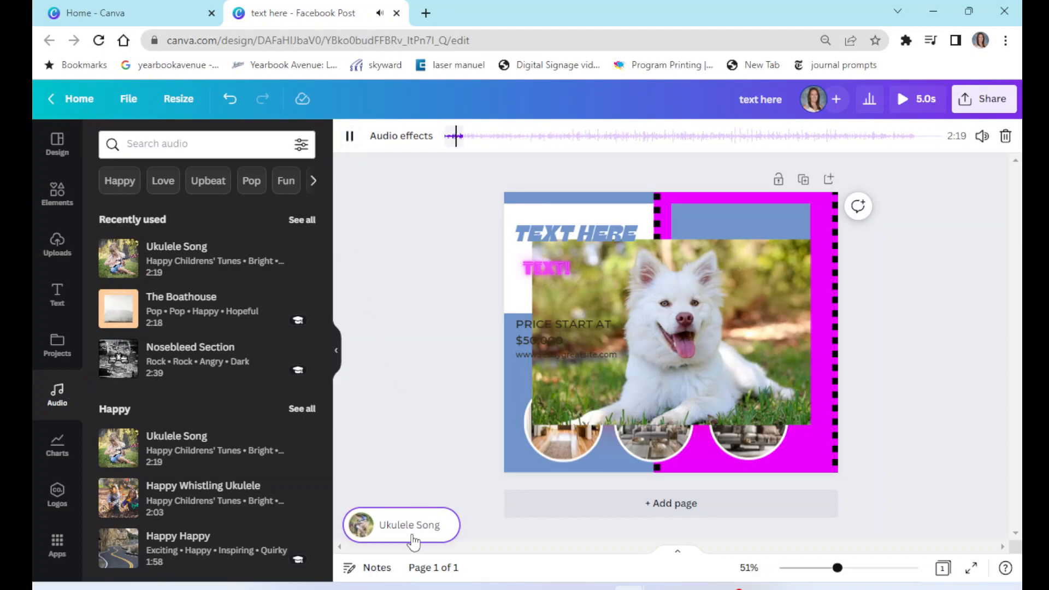
{"action": "left_click", "coordinate": [452, 427]}
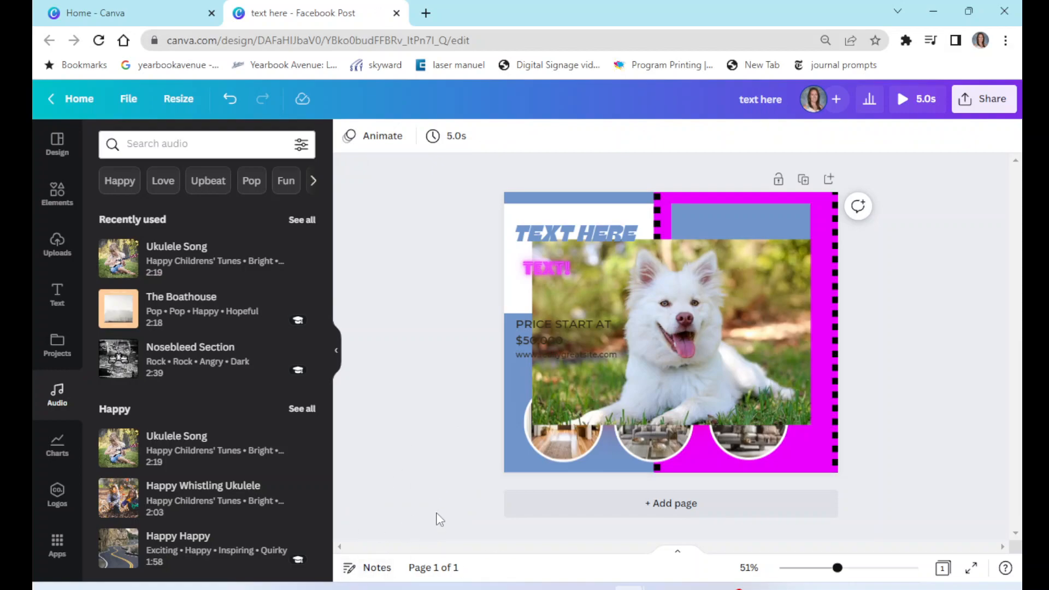
- Delete the white dog photo and the blue rectangle placeholder in the right column
{"action": "left_click", "coordinate": [57, 445]}
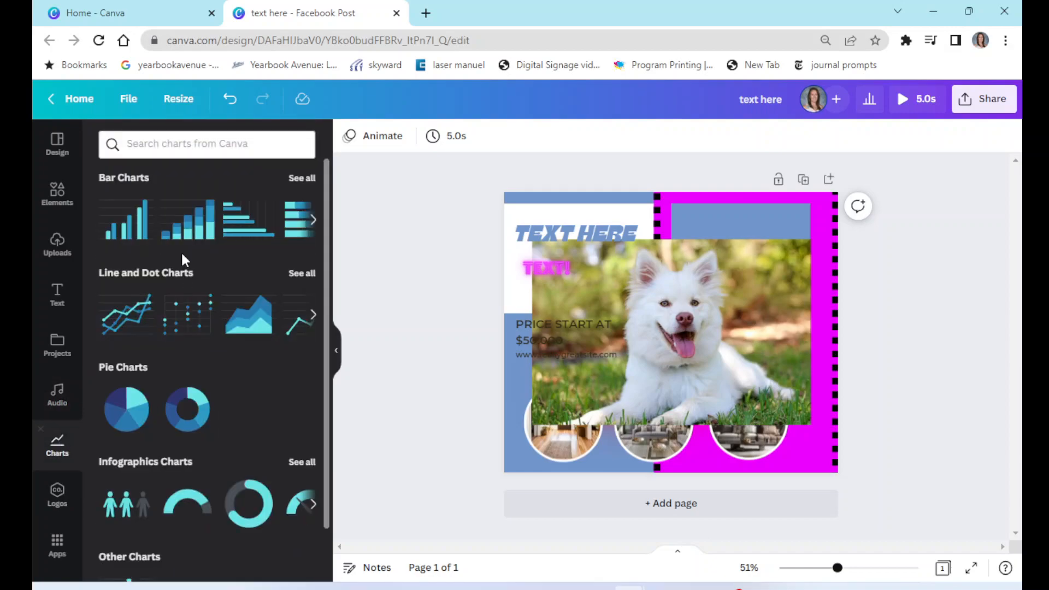
{"action": "left_click", "coordinate": [701, 300]}
{"action": "key", "text": "Delete"}
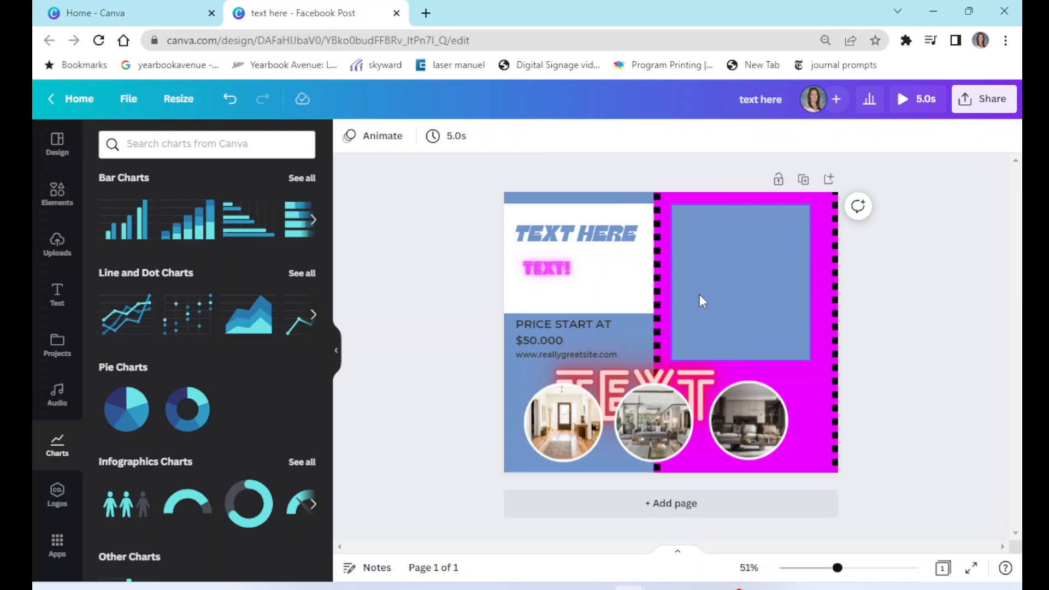
{"action": "left_click", "coordinate": [701, 301]}
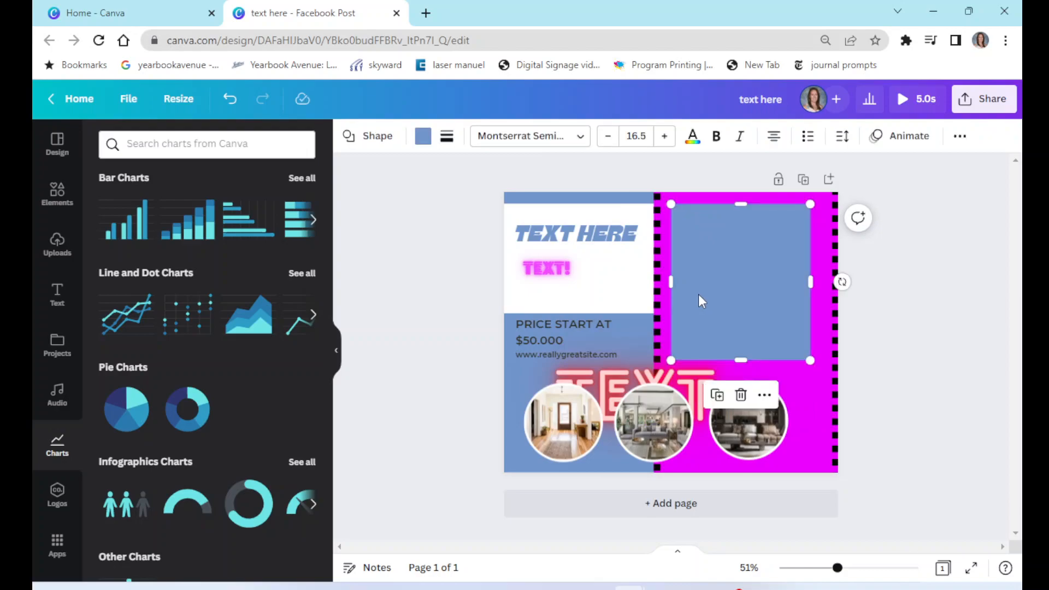
{"action": "key", "text": "Delete"}
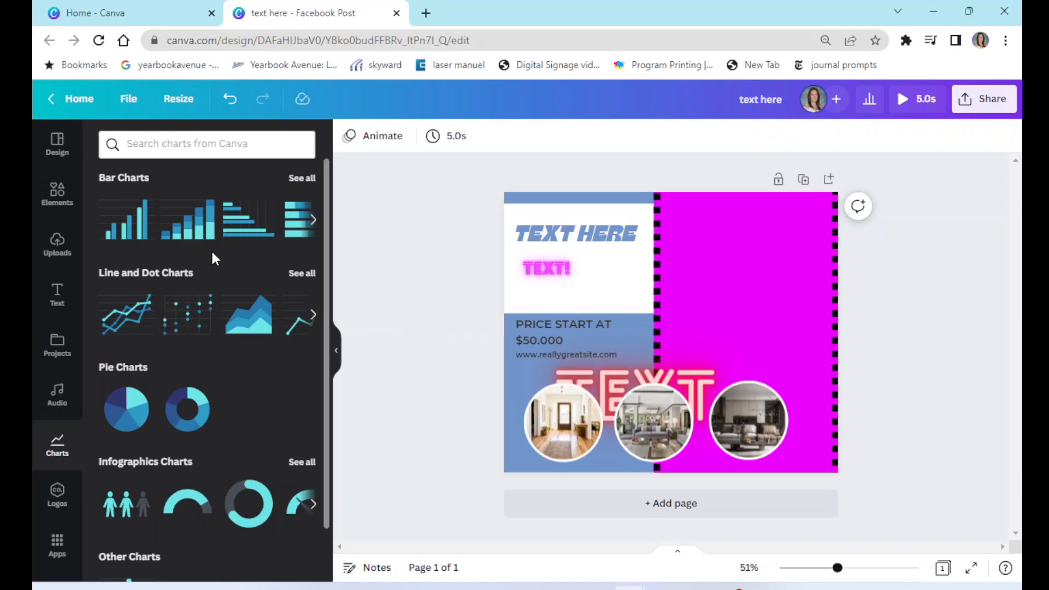
- Add the people pictogram infographic chart to the design, then delete it
{"action": "left_click", "coordinate": [140, 510]}
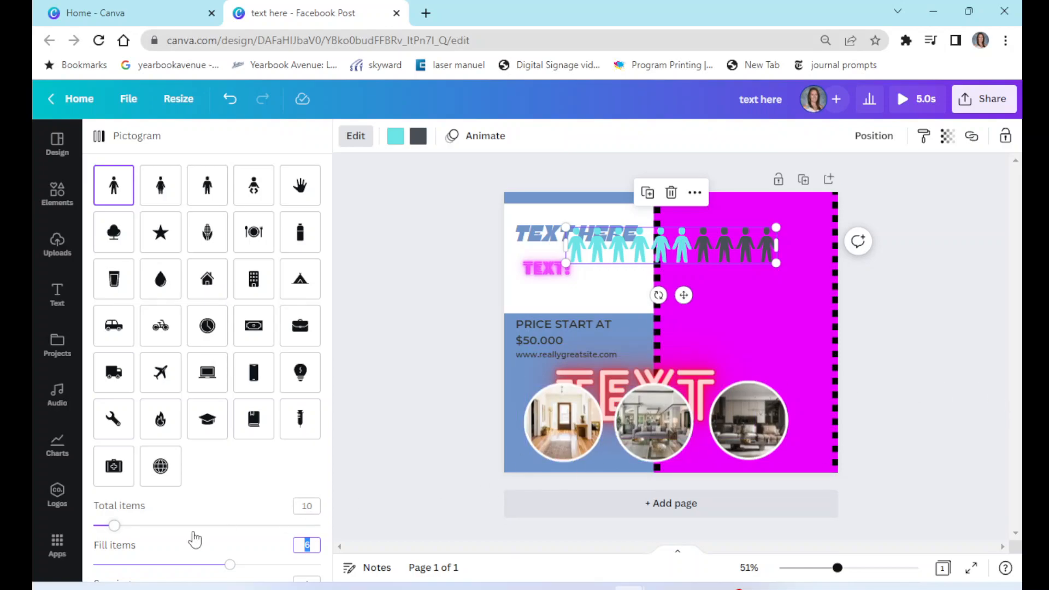
{"action": "left_click", "coordinate": [359, 144]}
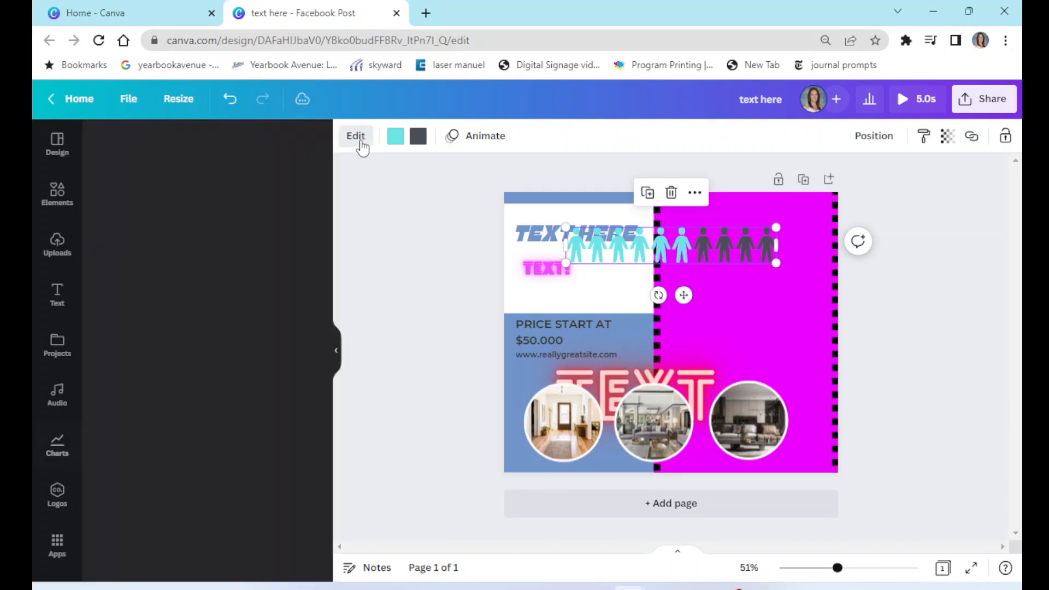
{"action": "left_click", "coordinate": [680, 254]}
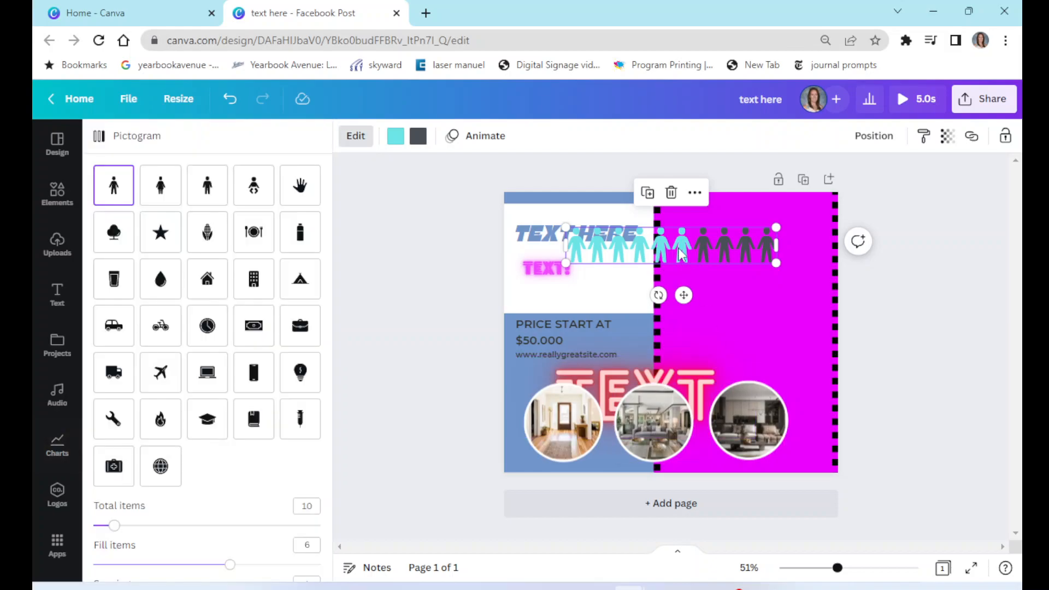
{"action": "key", "text": "Delete"}
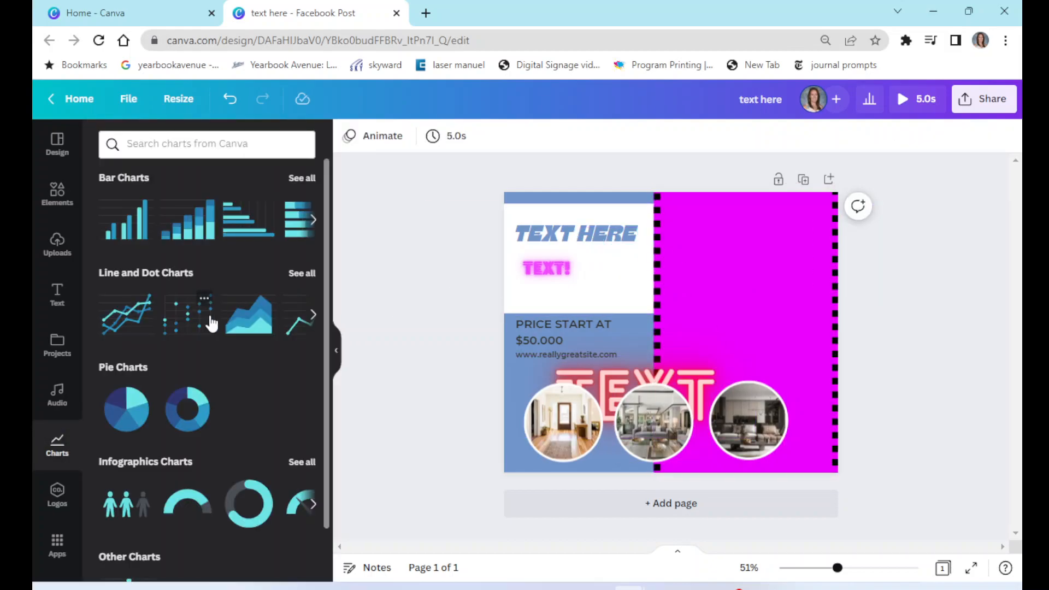
- Add a pie chart and set its first values to 30, 20 and 2 for Items 1, 2 and 4
{"action": "left_click", "coordinate": [135, 359]}
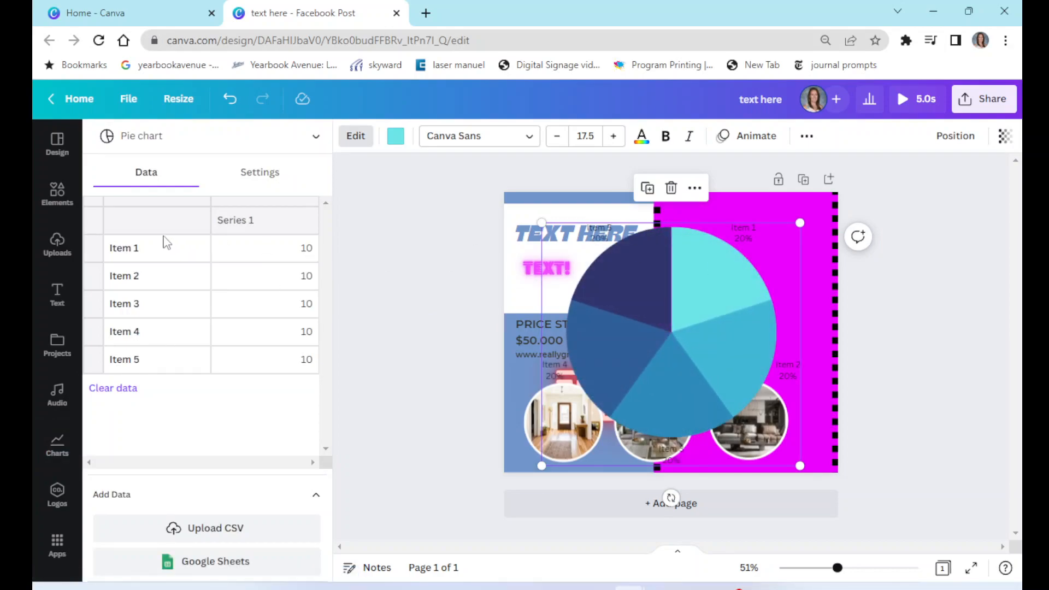
{"action": "left_click", "coordinate": [306, 257]}
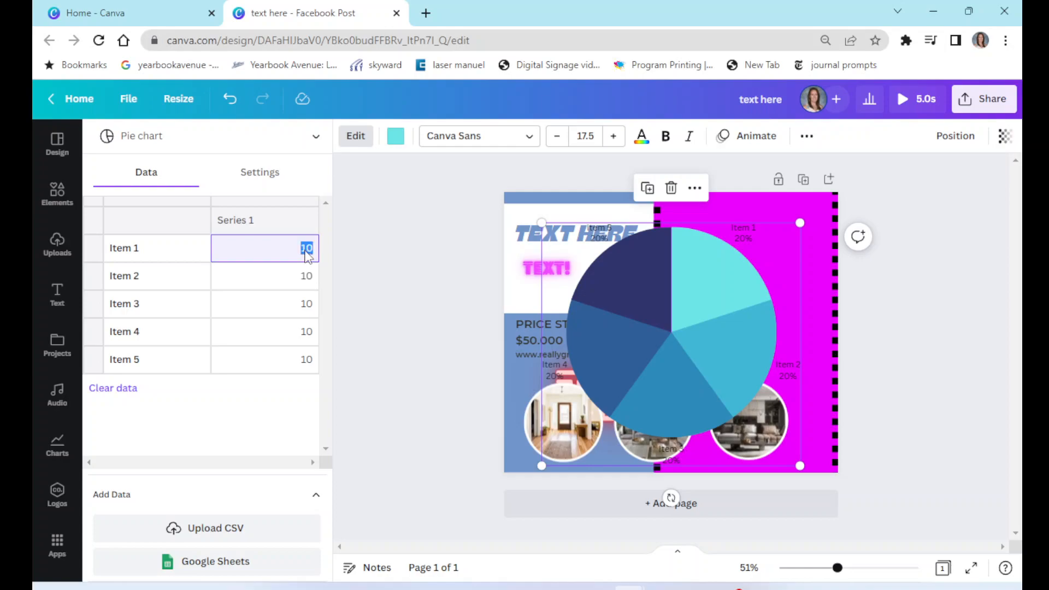
{"action": "left_click", "coordinate": [310, 285]}
{"action": "key", "text": "BackSpace"}
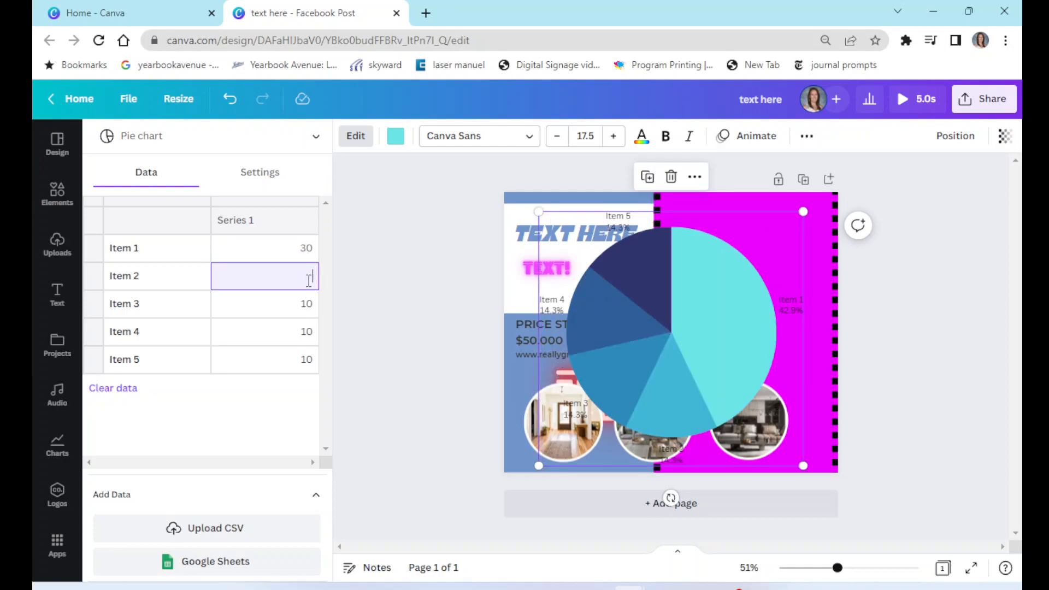
{"action": "type", "text": "20"}
{"action": "left_click", "coordinate": [307, 303]}
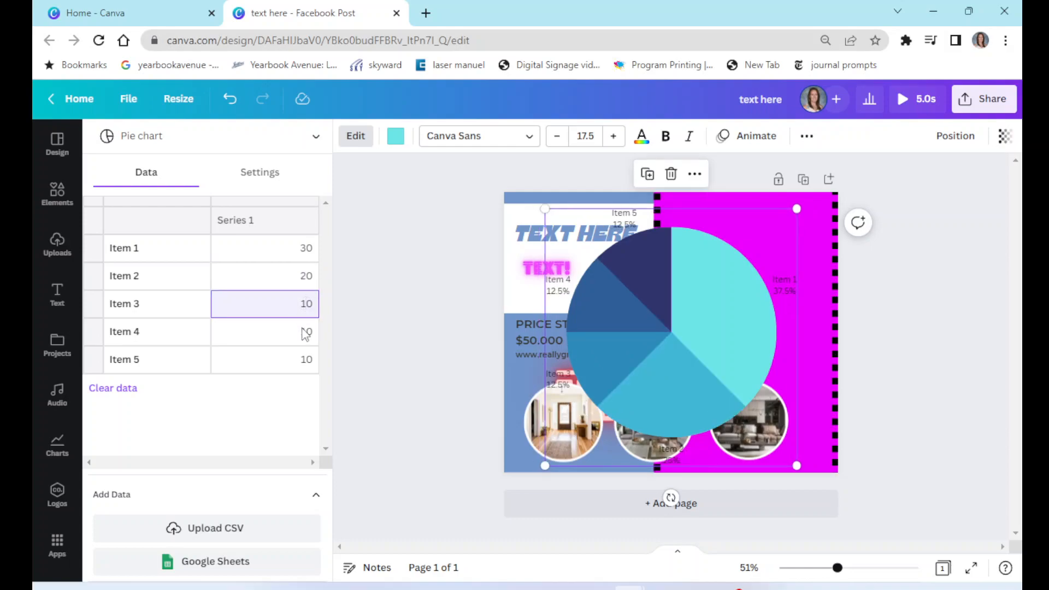
{"action": "left_click", "coordinate": [303, 330]}
{"action": "left_click_drag", "start_coordinate": [301, 332], "coordinate": [320, 331]}
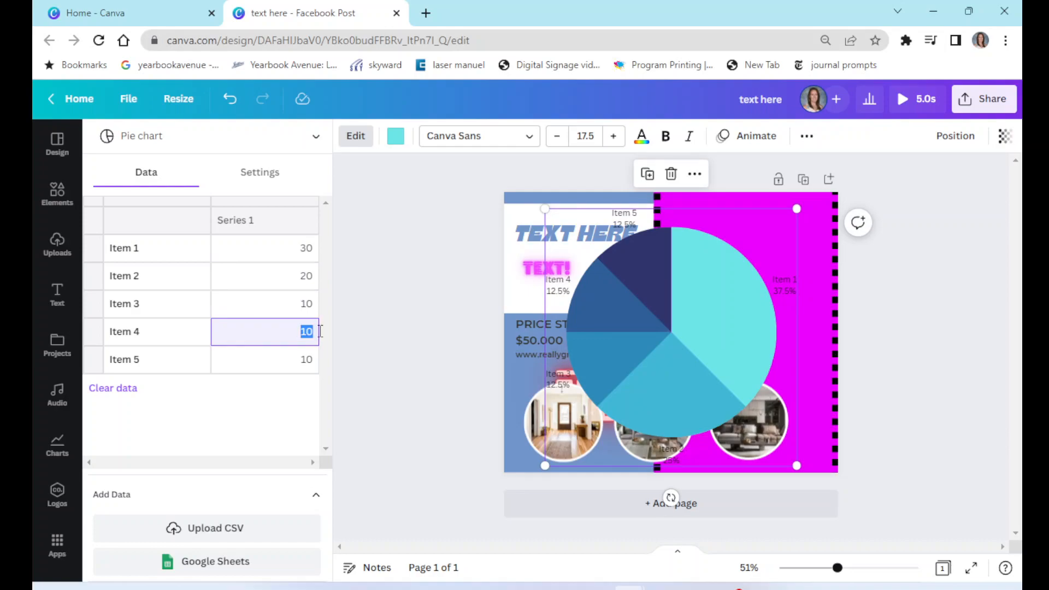
{"action": "type", "text": "2"}
{"action": "left_click", "coordinate": [303, 370]}
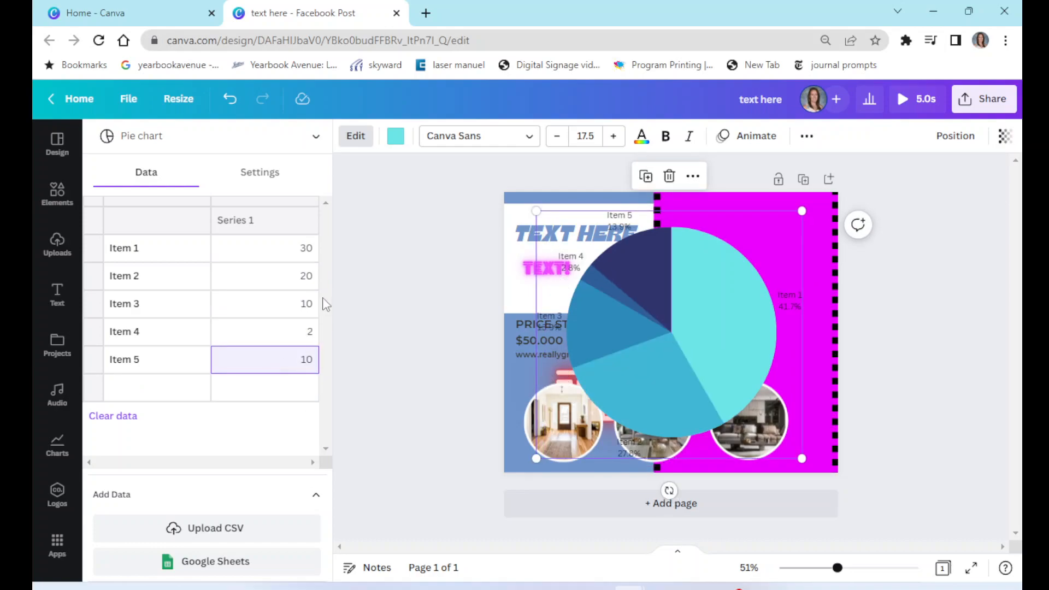
- Rename the pie chart's Item 1 label to chocolate
{"action": "left_click", "coordinate": [138, 252]}
{"action": "left_click_drag", "start_coordinate": [145, 248], "coordinate": [80, 259]}
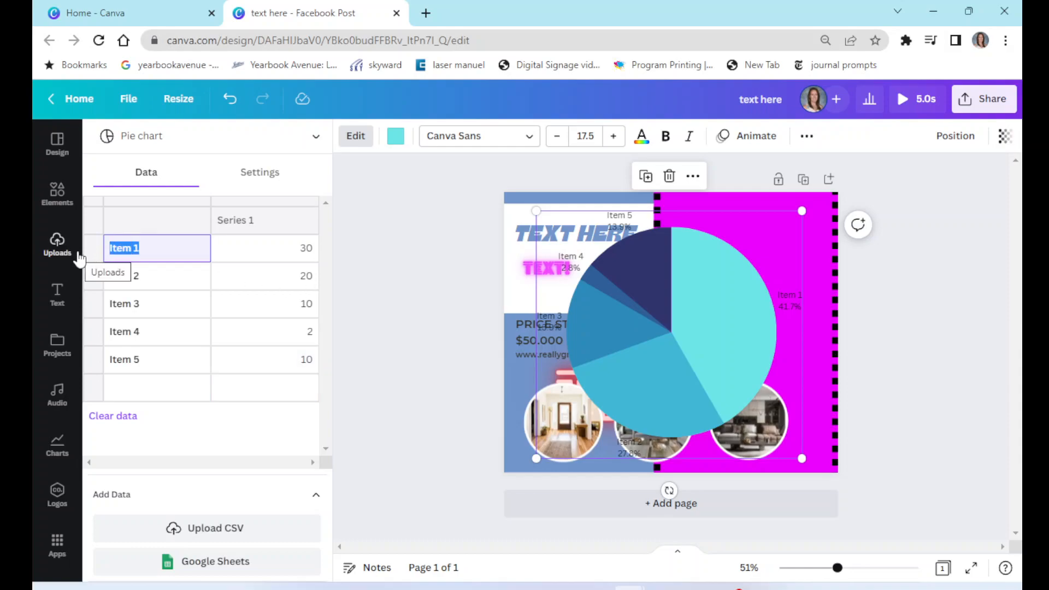
{"action": "type", "text": "chocoa"}
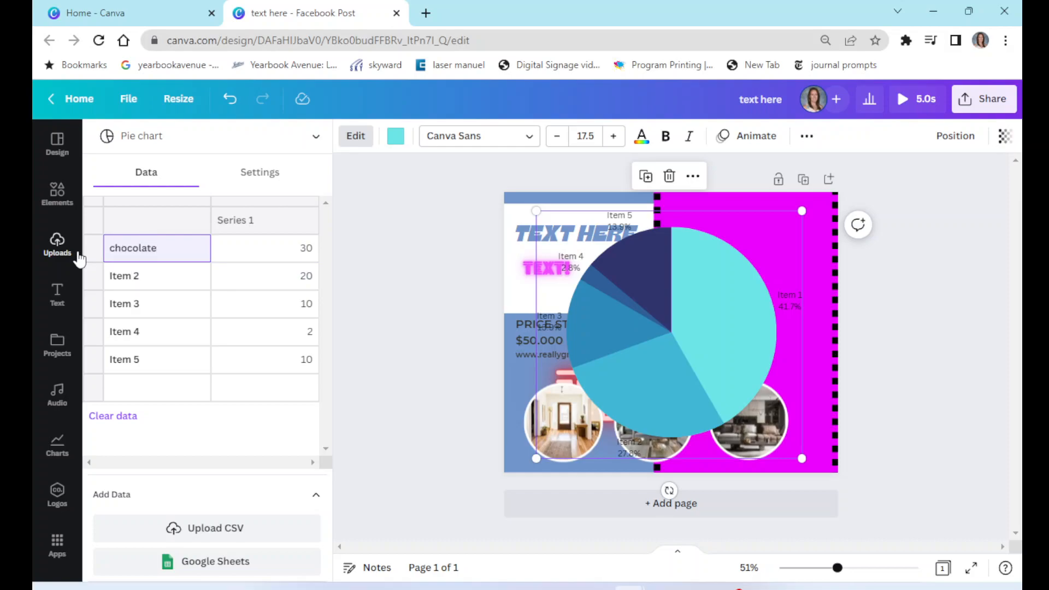
{"action": "left_click", "coordinate": [143, 283]}
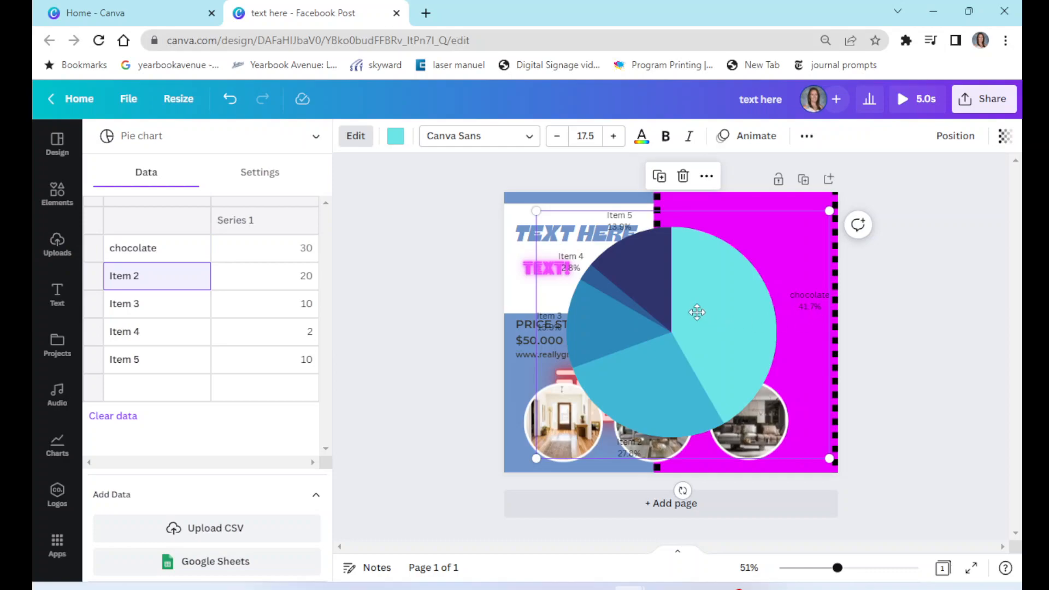
- Clear the Item 2 label and delete the pie chart from the design
{"action": "left_click_drag", "start_coordinate": [697, 313], "coordinate": [677, 306]}
{"action": "key", "text": "BackSpace"}
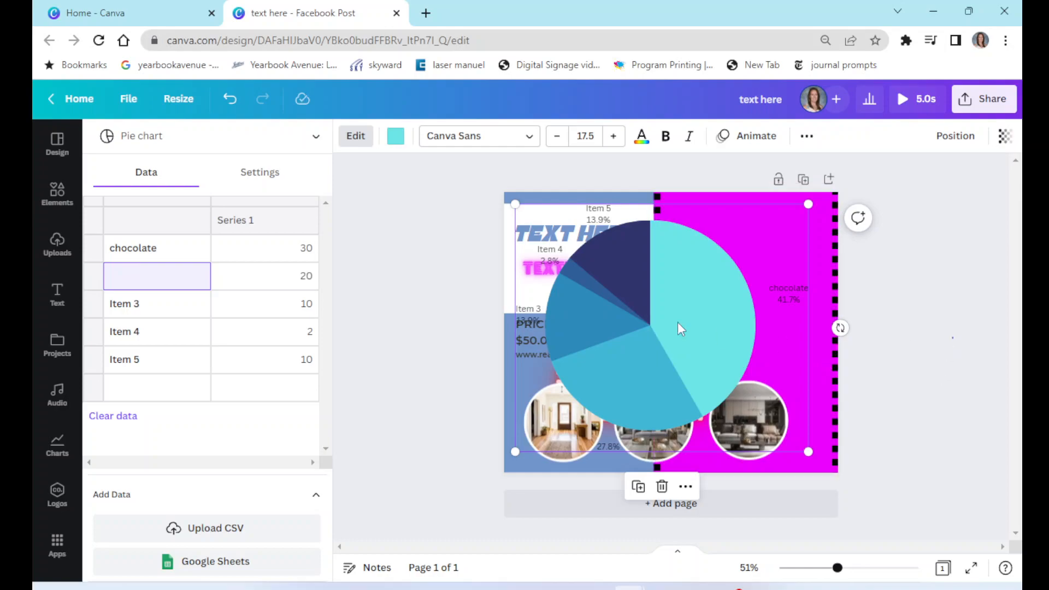
{"action": "key", "text": "Delete"}
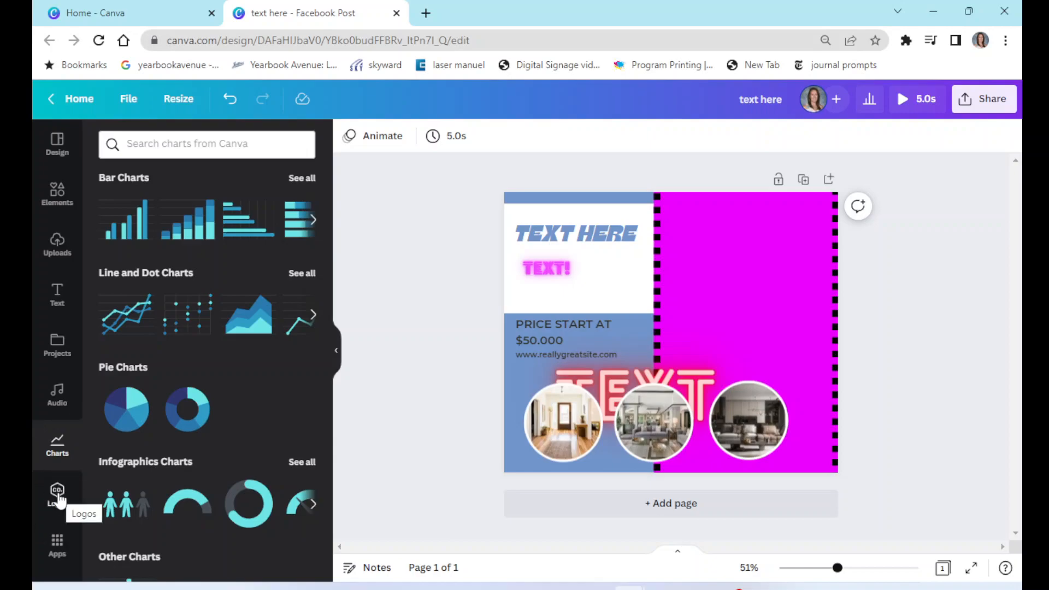
- Add the circular Rock Falls Rockets logo from the brand kit logos and place it behind the top-left heading
{"action": "left_click", "coordinate": [58, 493]}
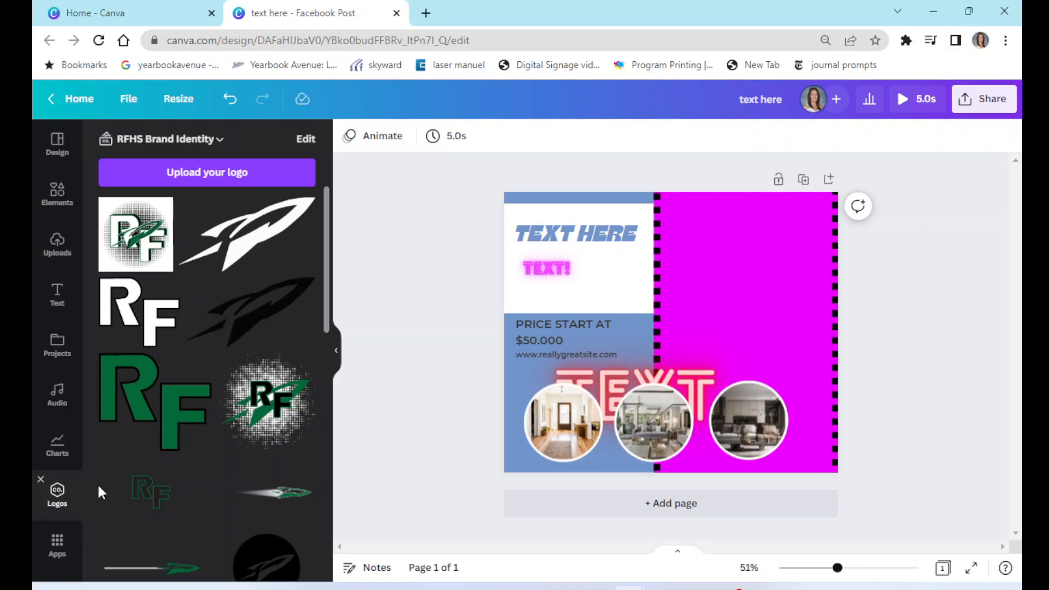
{"action": "scroll", "coordinate": [230, 398], "scroll_direction": "down", "scroll_amount": 10}
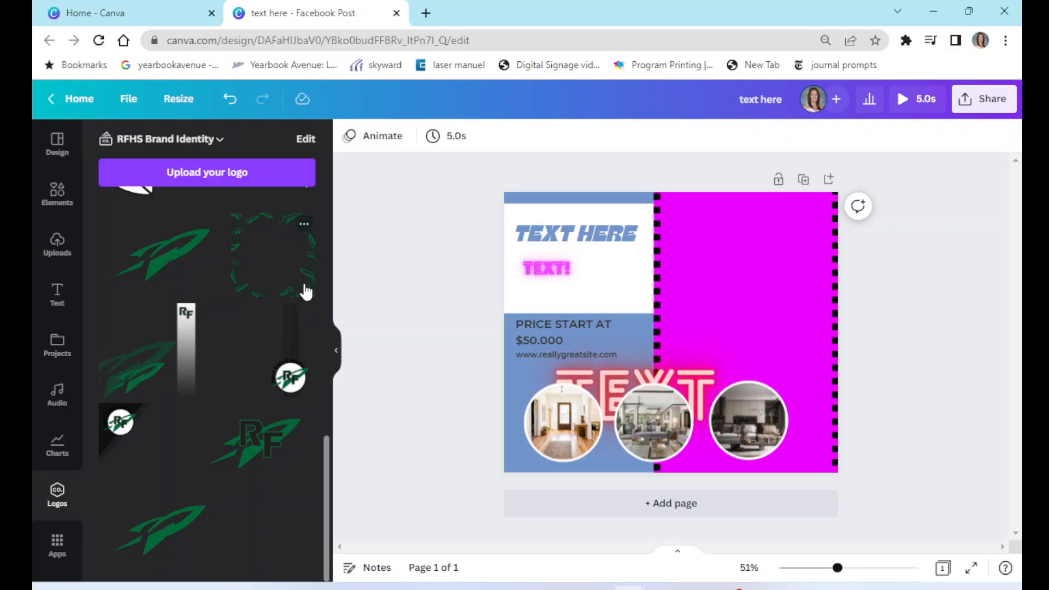
{"action": "left_click", "coordinate": [120, 429]}
{"action": "left_click_drag", "start_coordinate": [614, 292], "coordinate": [549, 243]}
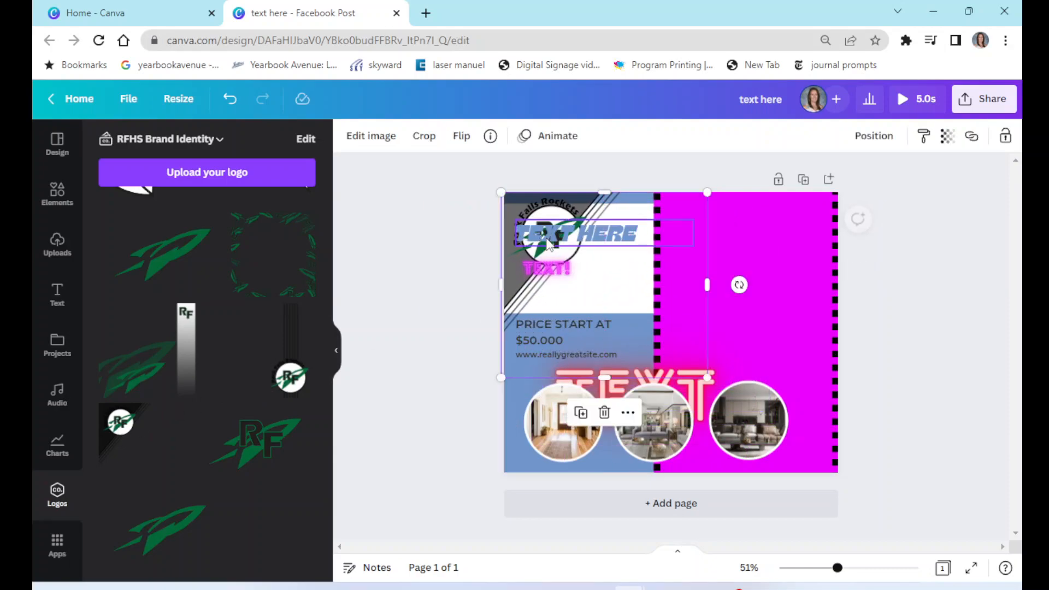
- Add the green RF rocket logo and move it to the top of the magenta column
{"action": "left_click", "coordinate": [273, 445]}
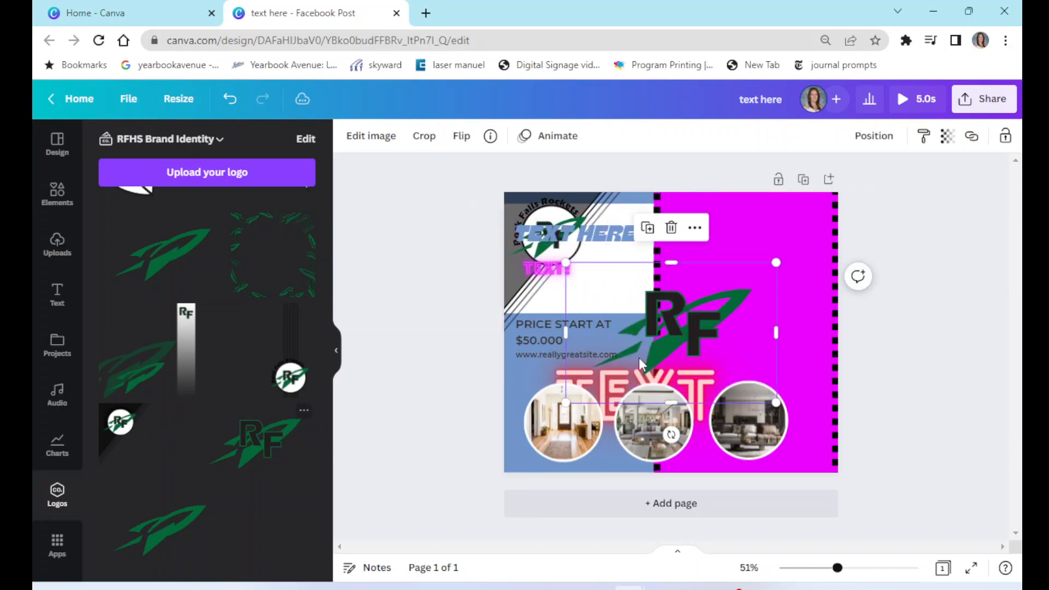
{"action": "left_click_drag", "start_coordinate": [686, 336], "coordinate": [710, 355]}
{"action": "left_click_drag", "start_coordinate": [588, 282], "coordinate": [671, 338]}
{"action": "left_click_drag", "start_coordinate": [743, 377], "coordinate": [785, 241]}
{"action": "left_click", "coordinate": [889, 241]}
{"action": "scroll", "coordinate": [116, 355], "scroll_direction": "up", "scroll_amount": 10}
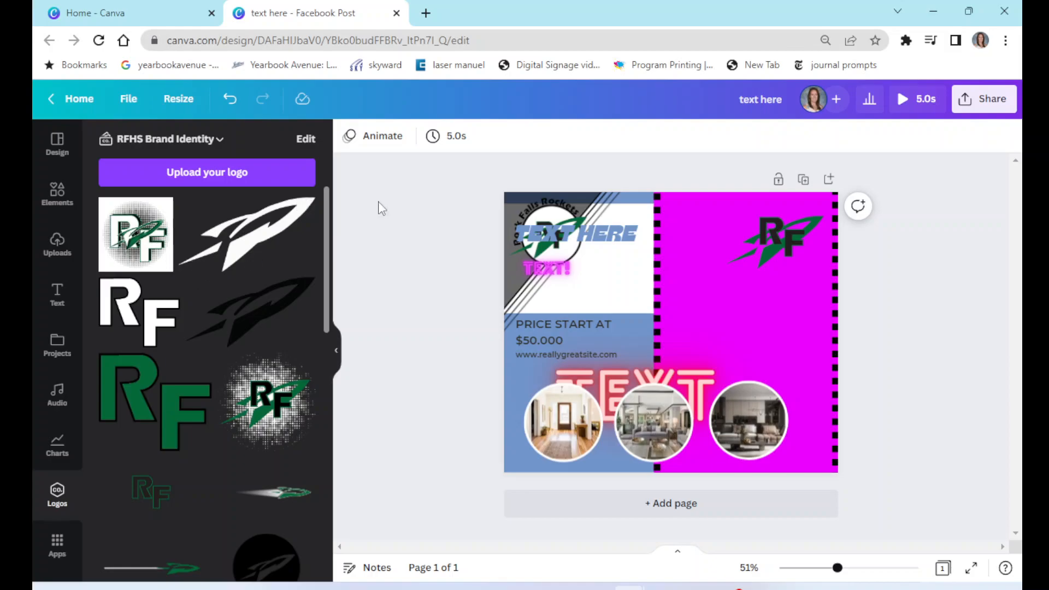
- Duplicate the RF rocket logo and arrange the copies across the upper magenta column
{"action": "left_click_drag", "start_coordinate": [796, 223], "coordinate": [785, 300]}
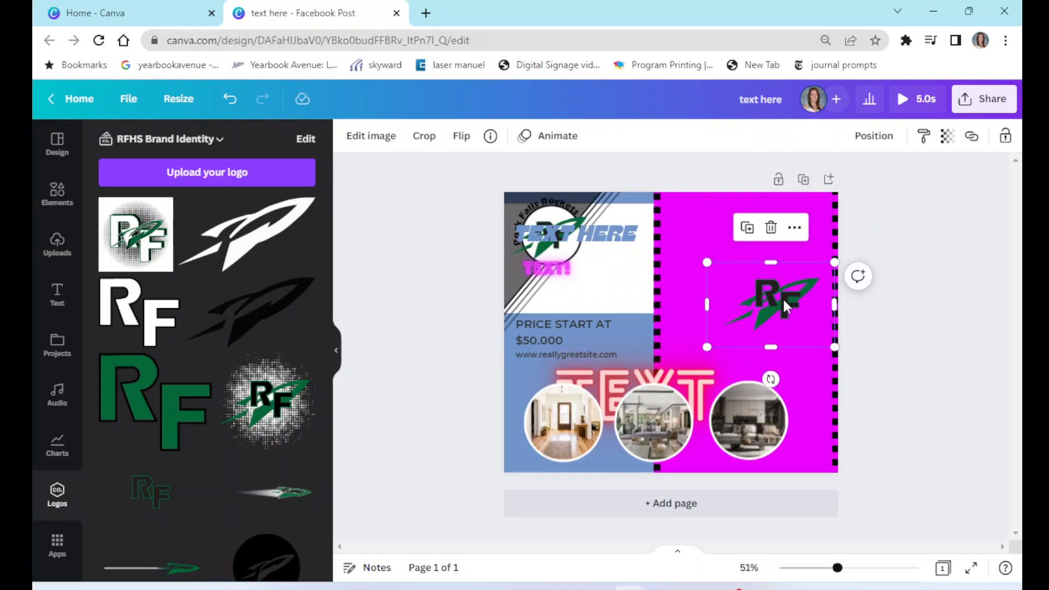
{"action": "left_click_drag", "start_coordinate": [782, 297], "coordinate": [784, 236]}
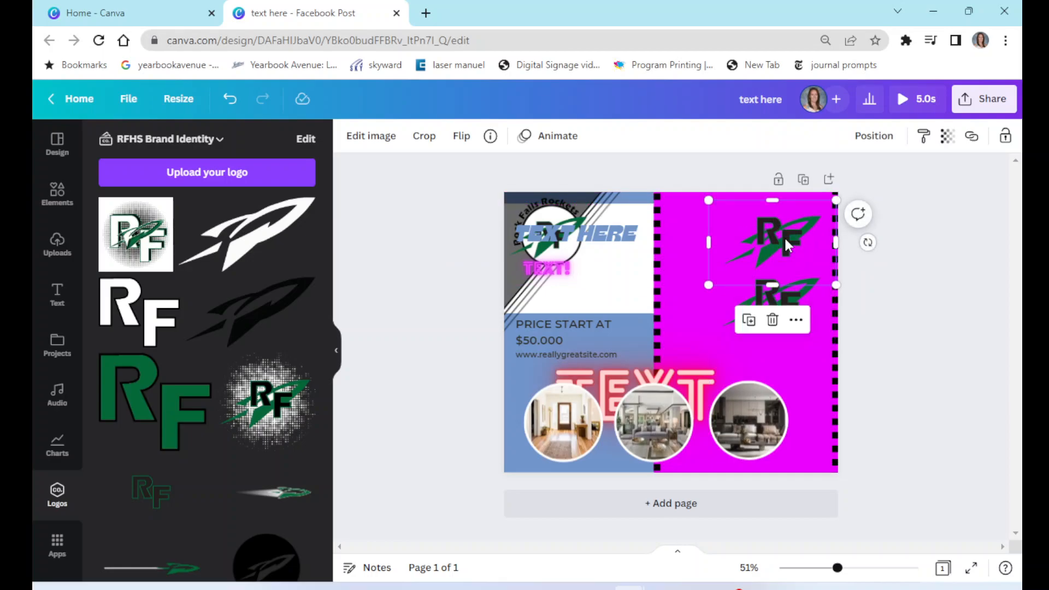
{"action": "key", "text": "ctrl+d"}
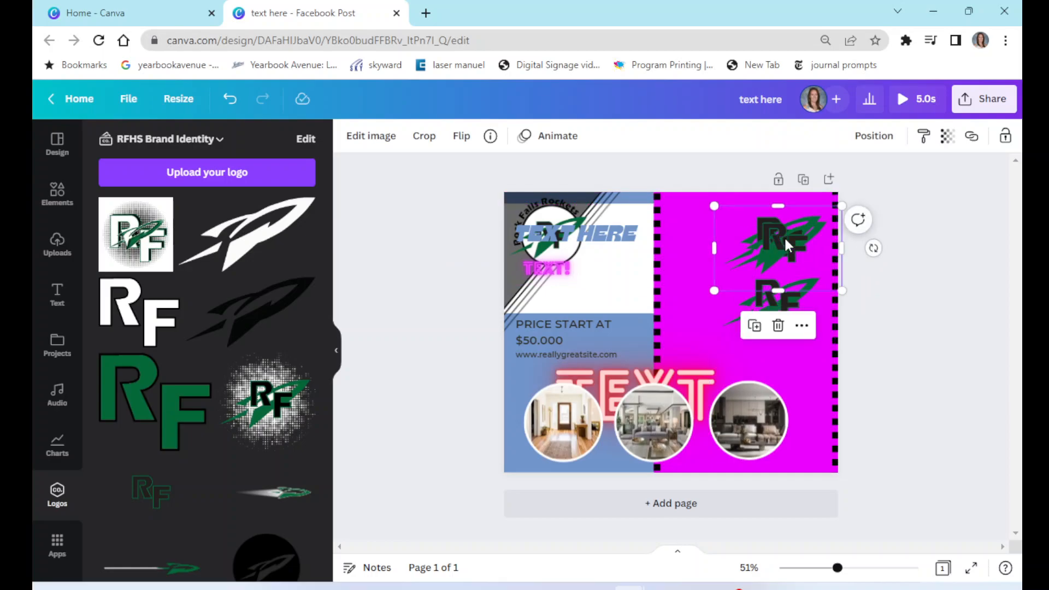
{"action": "left_click_drag", "start_coordinate": [784, 236], "coordinate": [747, 229]}
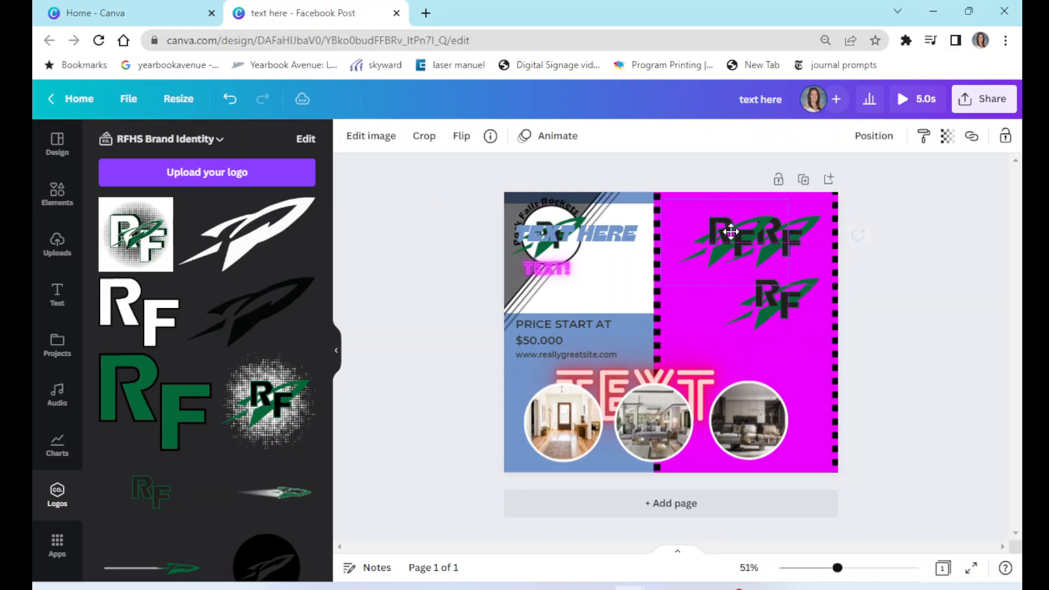
{"action": "left_click", "coordinate": [940, 203]}
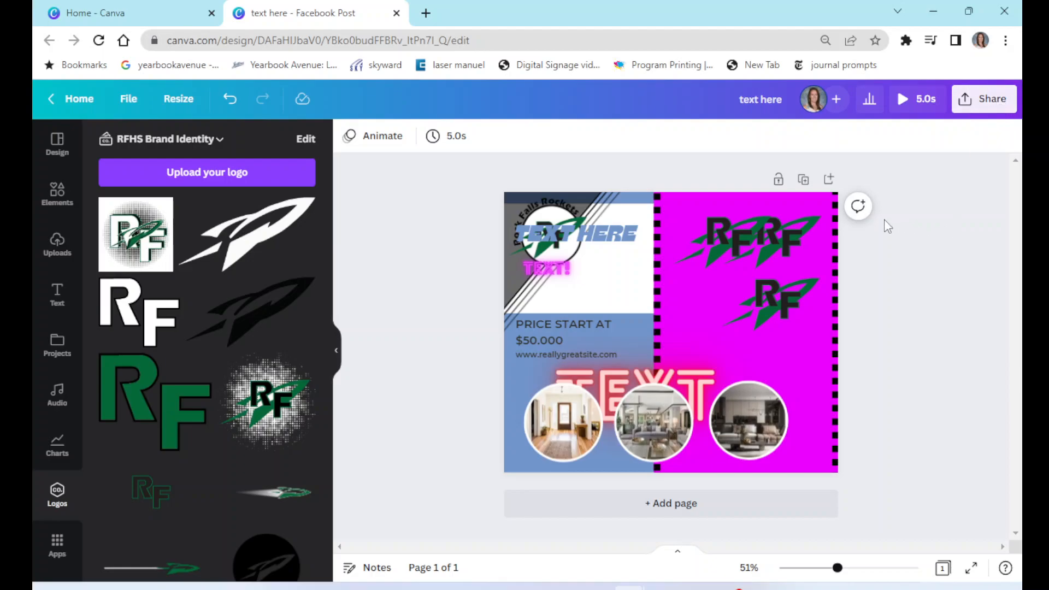
- Open the share options and search for a team member by surname to share the design with
{"action": "left_click", "coordinate": [990, 105]}
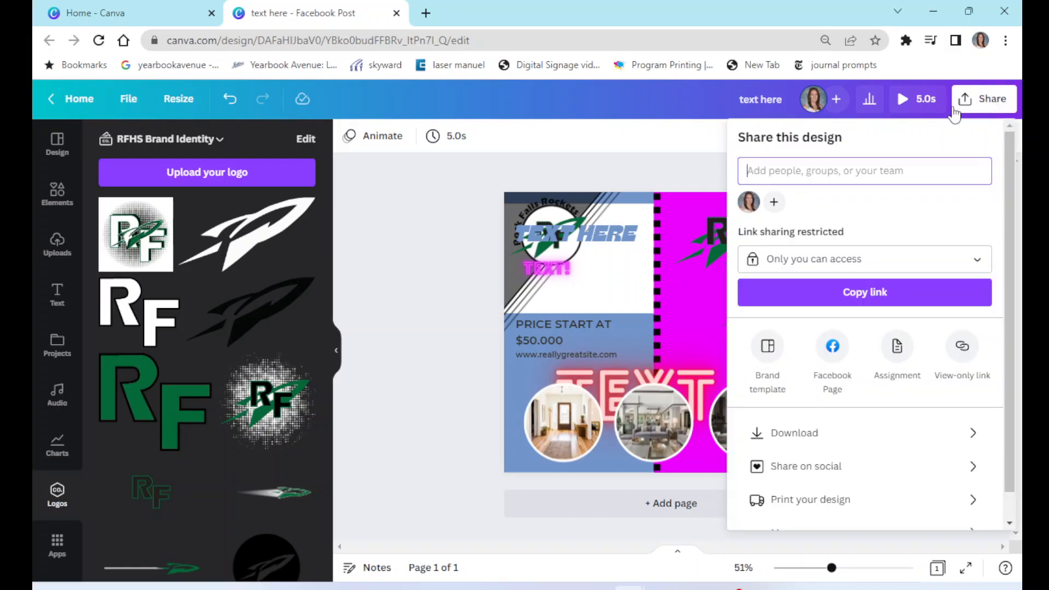
{"action": "left_click", "coordinate": [797, 173]}
{"action": "type", "text": "shore"}
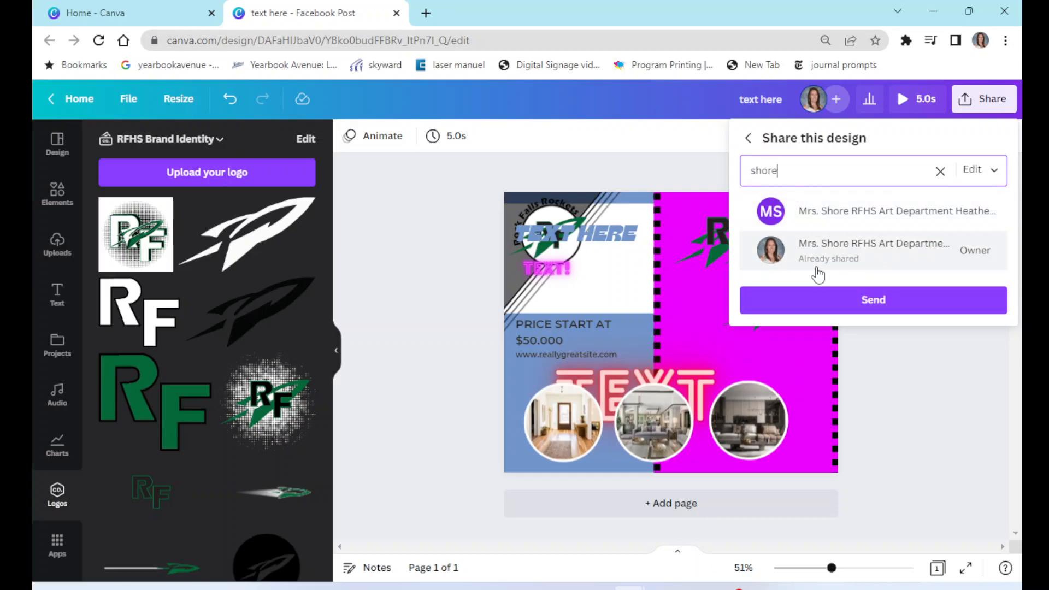
{"action": "left_click", "coordinate": [905, 362]}
- Download the design as a JPG with size 3.125 and quality 100
{"action": "left_click", "coordinate": [983, 99]}
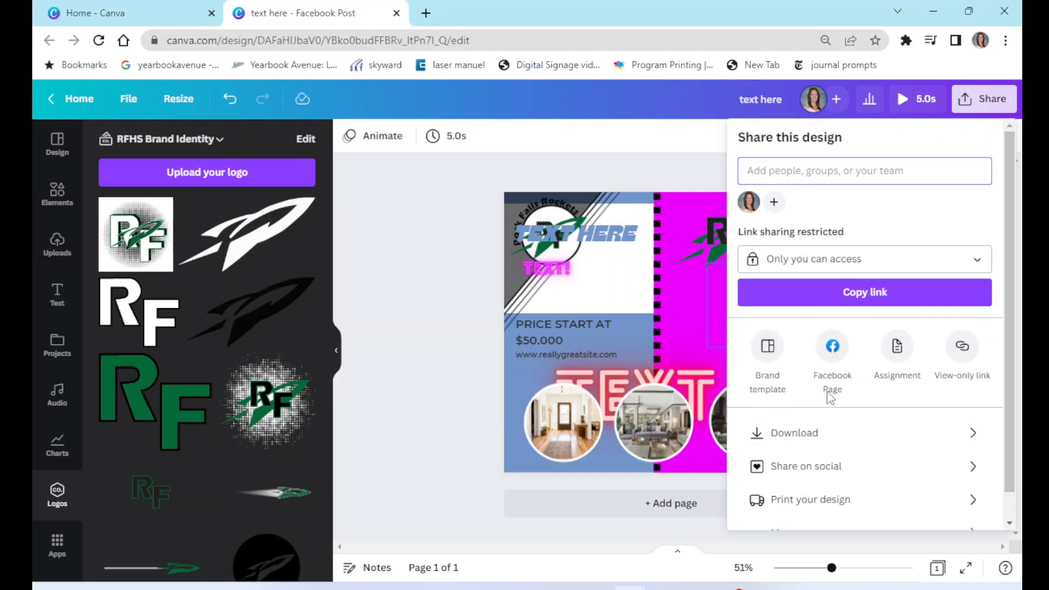
{"action": "left_click", "coordinate": [808, 437]}
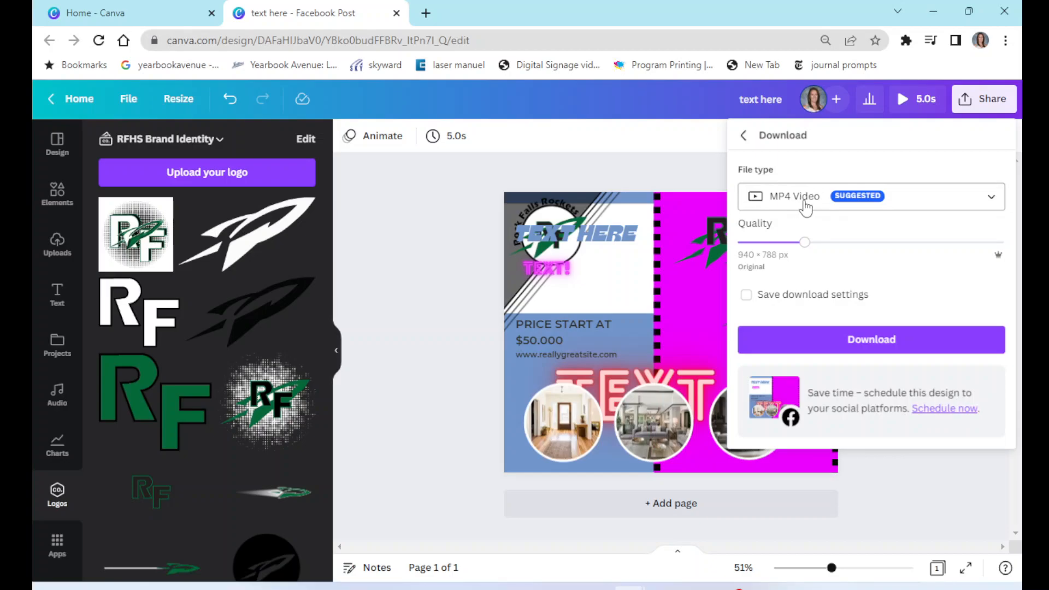
{"action": "left_click", "coordinate": [805, 203]}
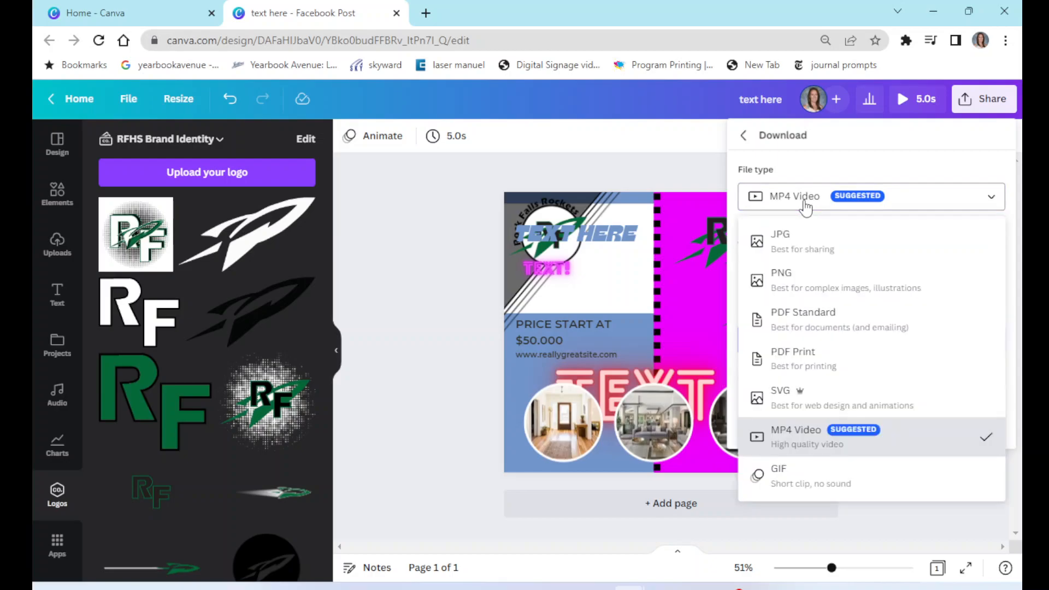
{"action": "left_click", "coordinate": [795, 242]}
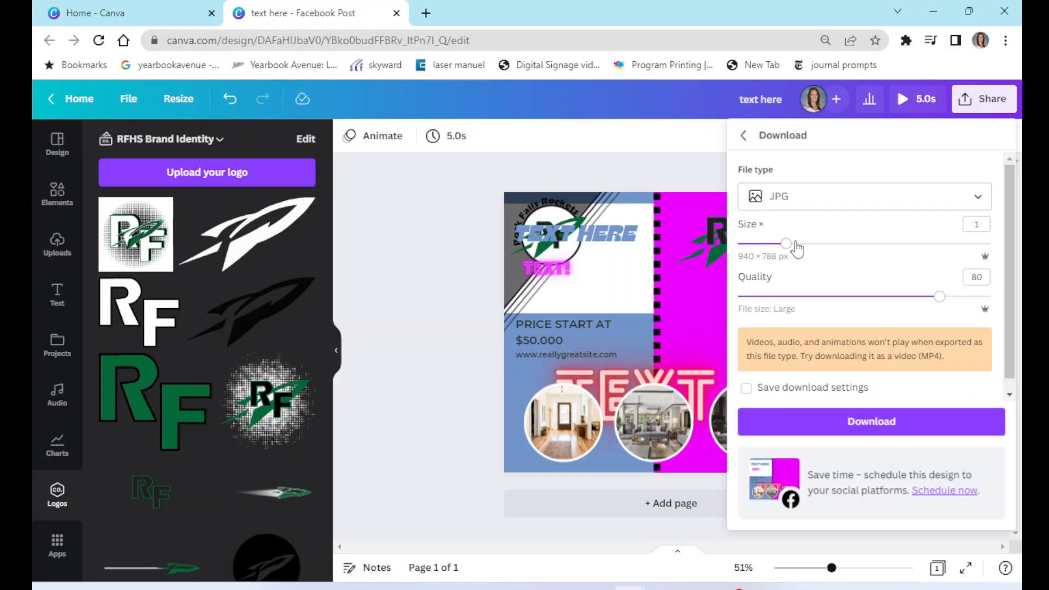
{"action": "left_click_drag", "start_coordinate": [785, 244], "coordinate": [1024, 258]}
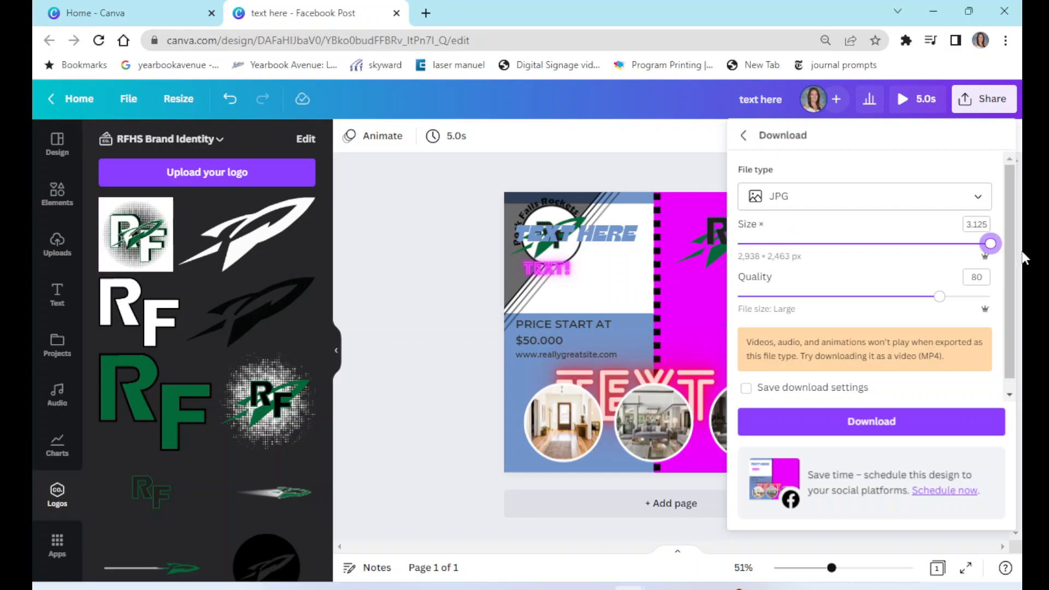
{"action": "left_click_drag", "start_coordinate": [940, 297], "coordinate": [1002, 304]}
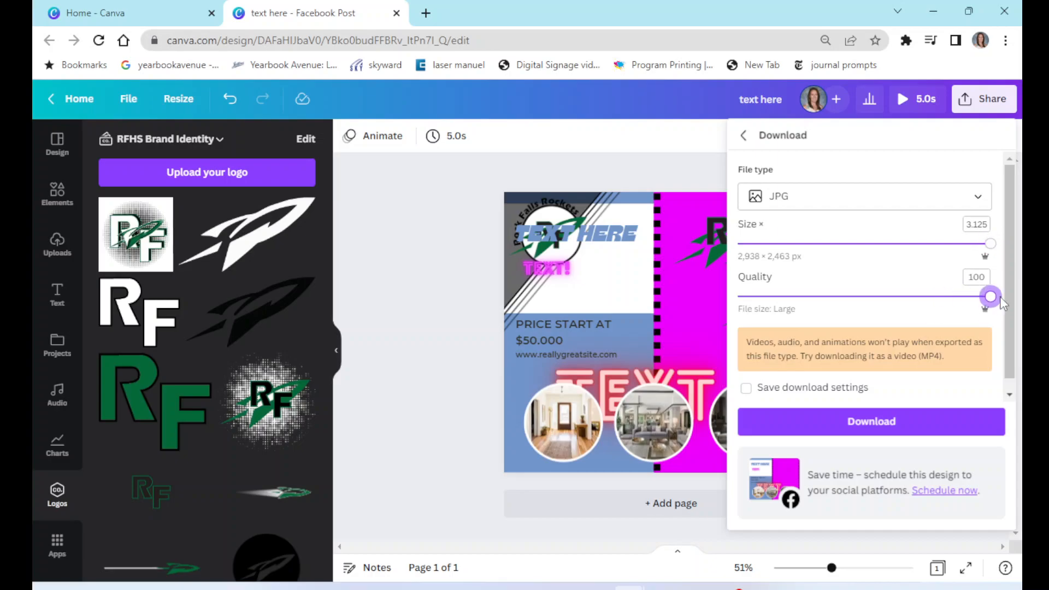
{"action": "left_click", "coordinate": [872, 428]}
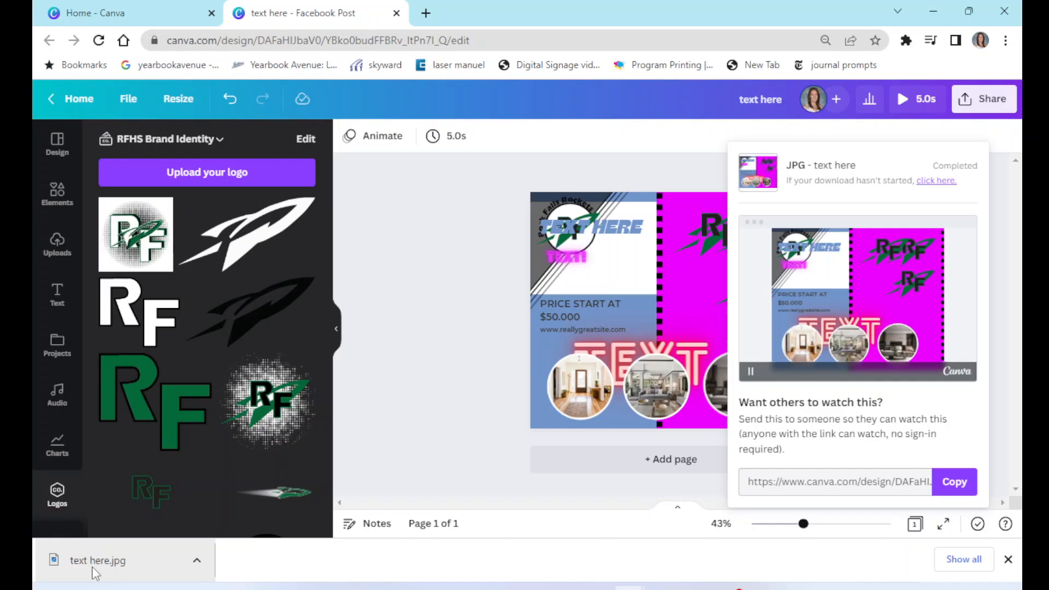
- Open the downloaded text here.jpg file to review it, then close the viewer
{"action": "left_click", "coordinate": [93, 563]}
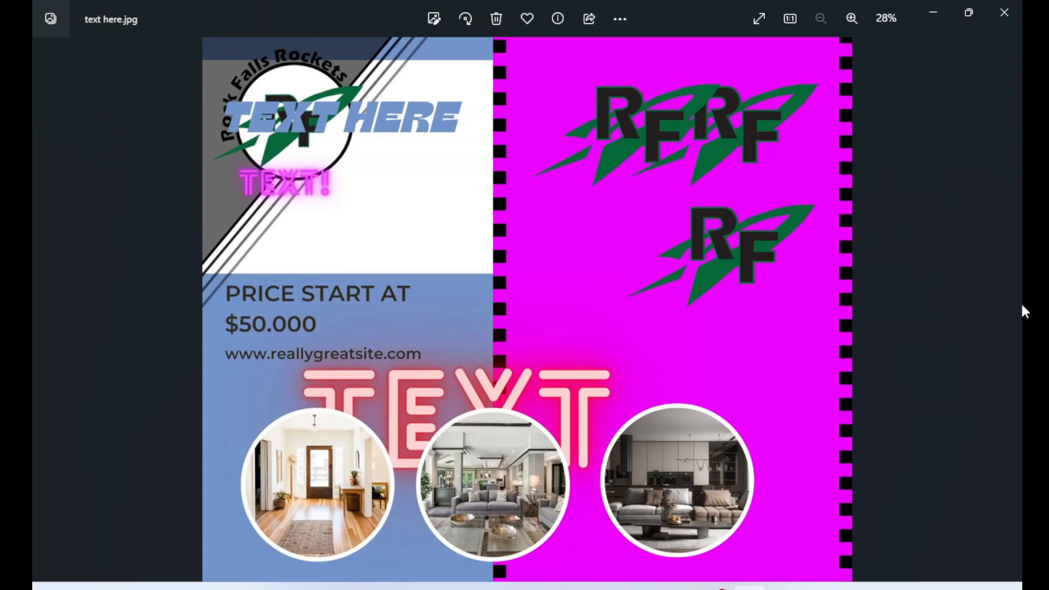
{"action": "left_click", "coordinate": [1003, 14]}
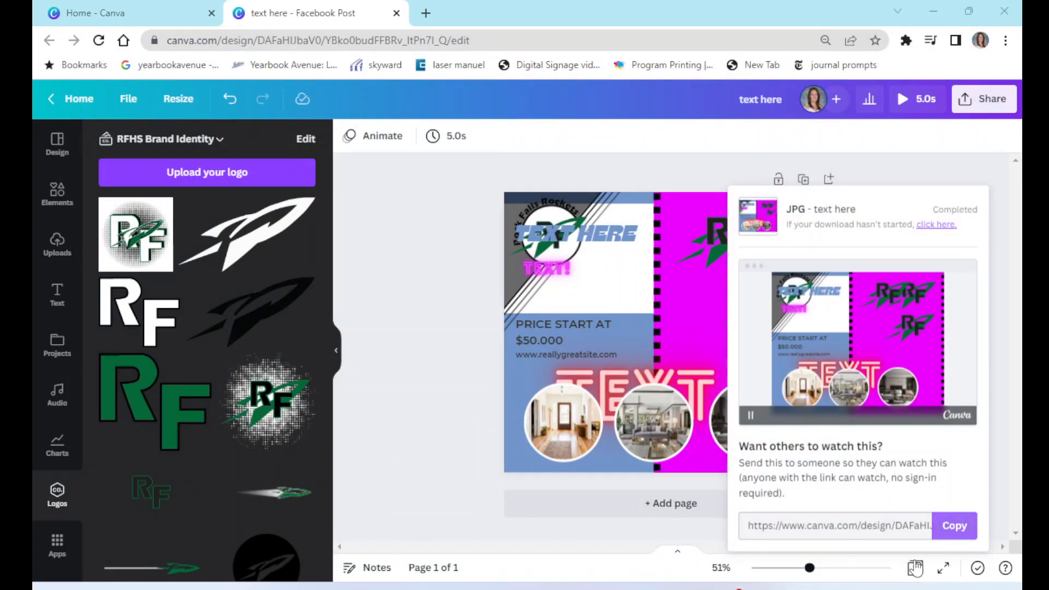
- Dismiss the download panel and return to the Canva home page
{"action": "left_click", "coordinate": [407, 394]}
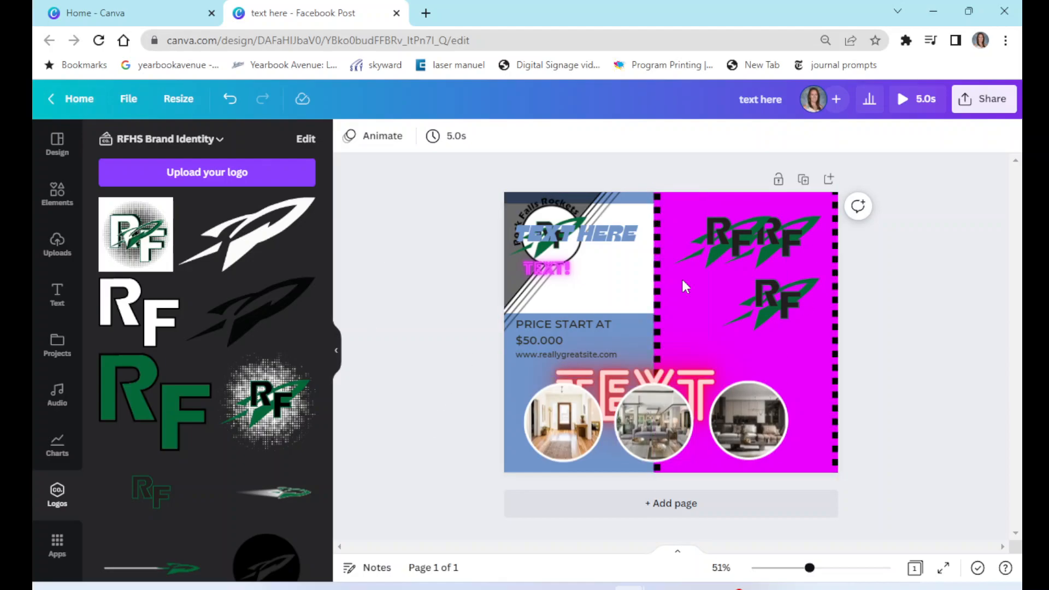
{"action": "left_click", "coordinate": [78, 99]}
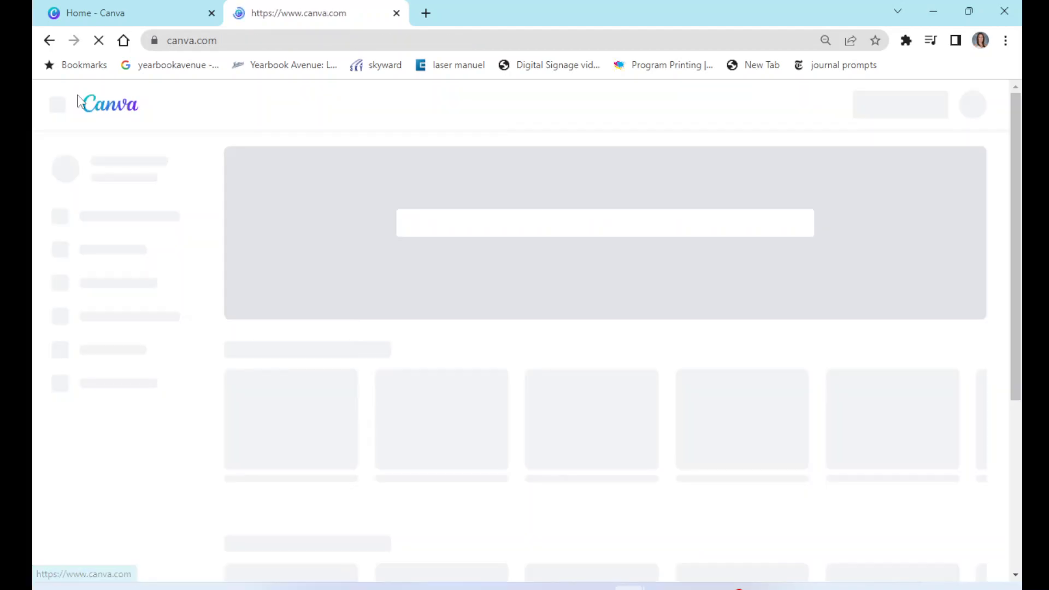
{"action": "scroll", "coordinate": [656, 382], "scroll_direction": "down", "scroll_amount": 4}
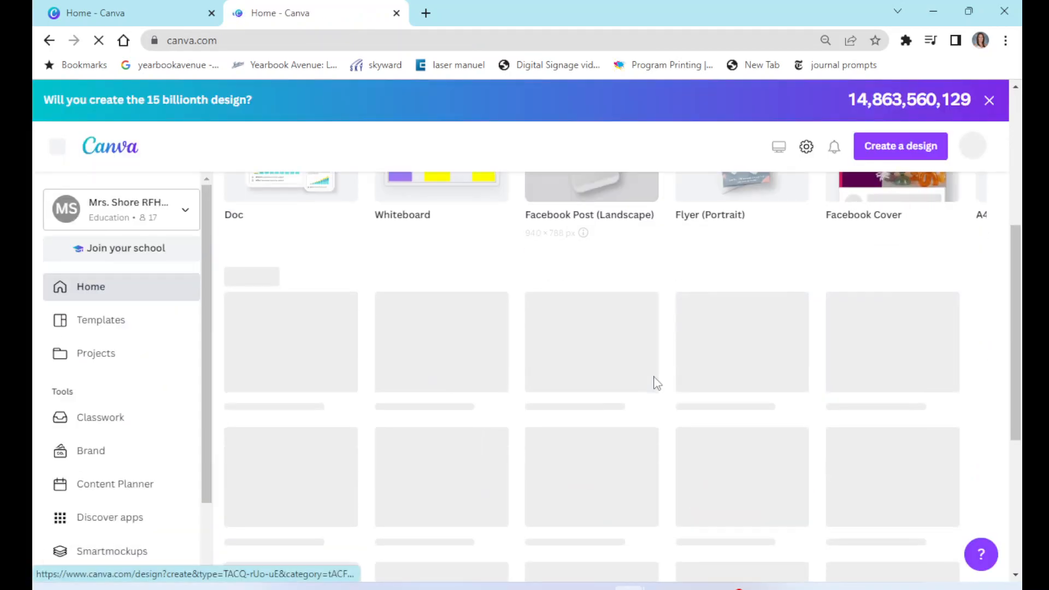
- Move the text here design from recent designs to the trash
{"action": "scroll", "coordinate": [657, 383], "scroll_direction": "down", "scroll_amount": 4}
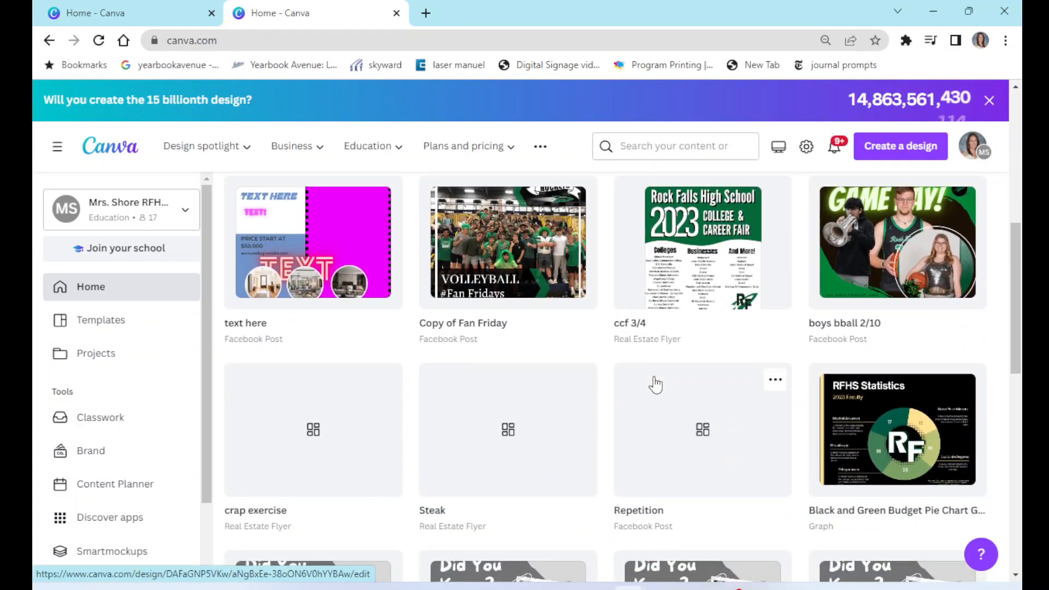
{"action": "scroll", "coordinate": [656, 385], "scroll_direction": "down", "scroll_amount": 1}
{"action": "scroll", "coordinate": [656, 385], "scroll_direction": "up", "scroll_amount": 3}
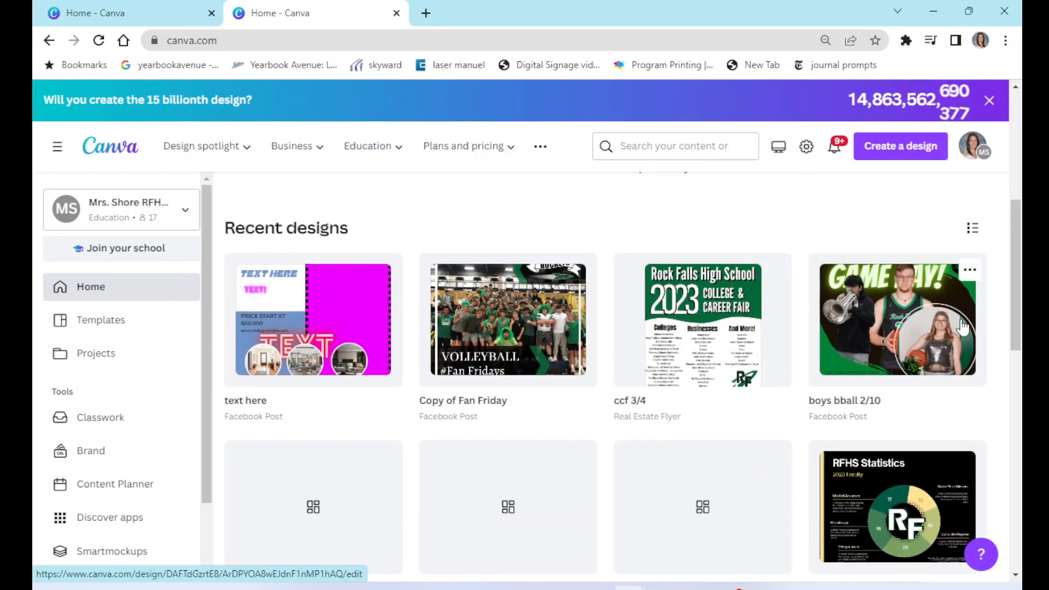
{"action": "mouse_move", "coordinate": [374, 344]}
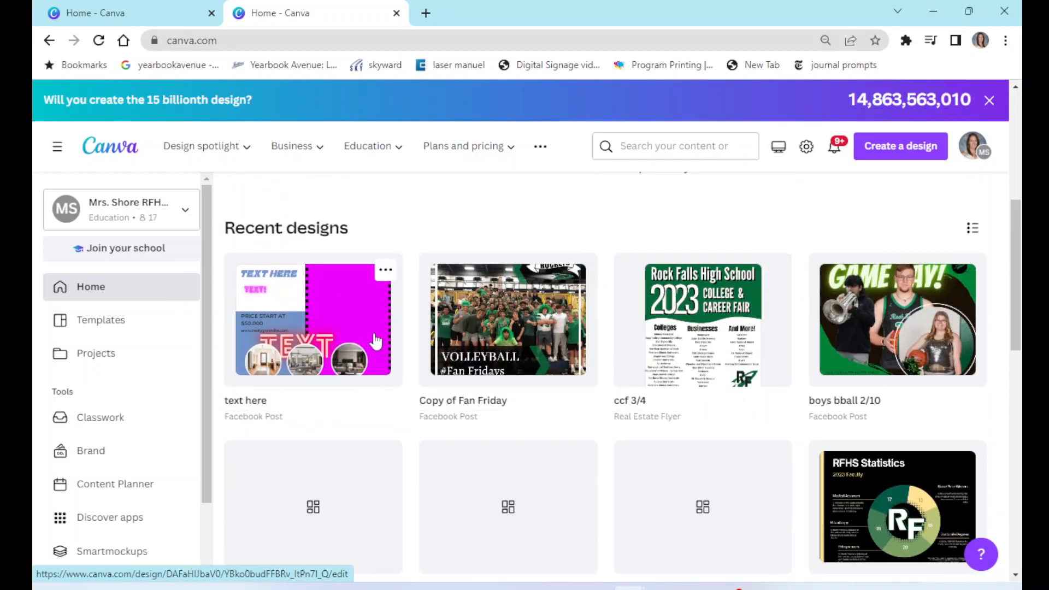
{"action": "left_click", "coordinate": [385, 273]}
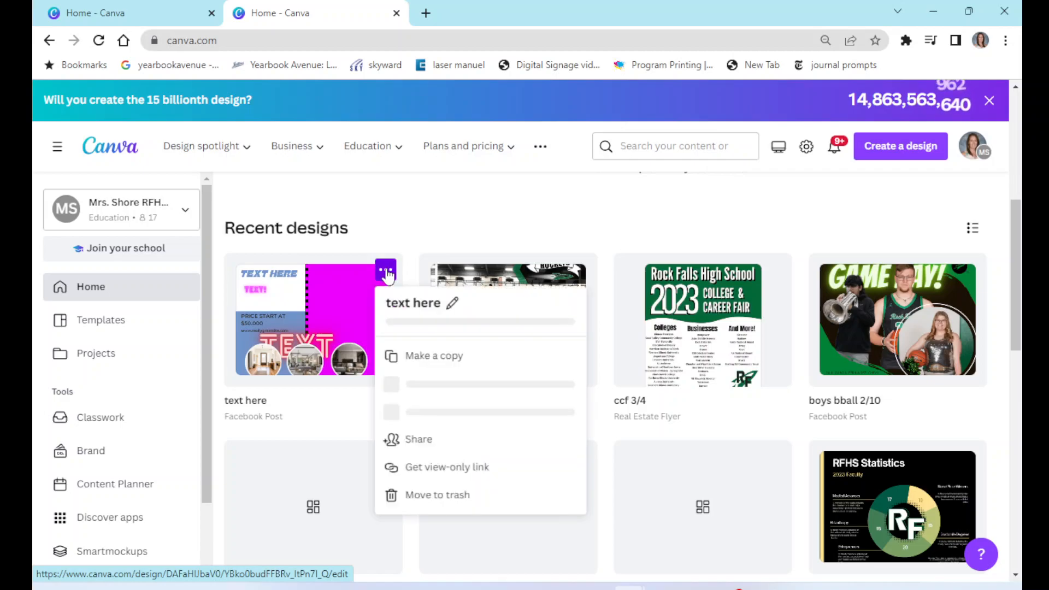
{"action": "left_click", "coordinate": [431, 530]}
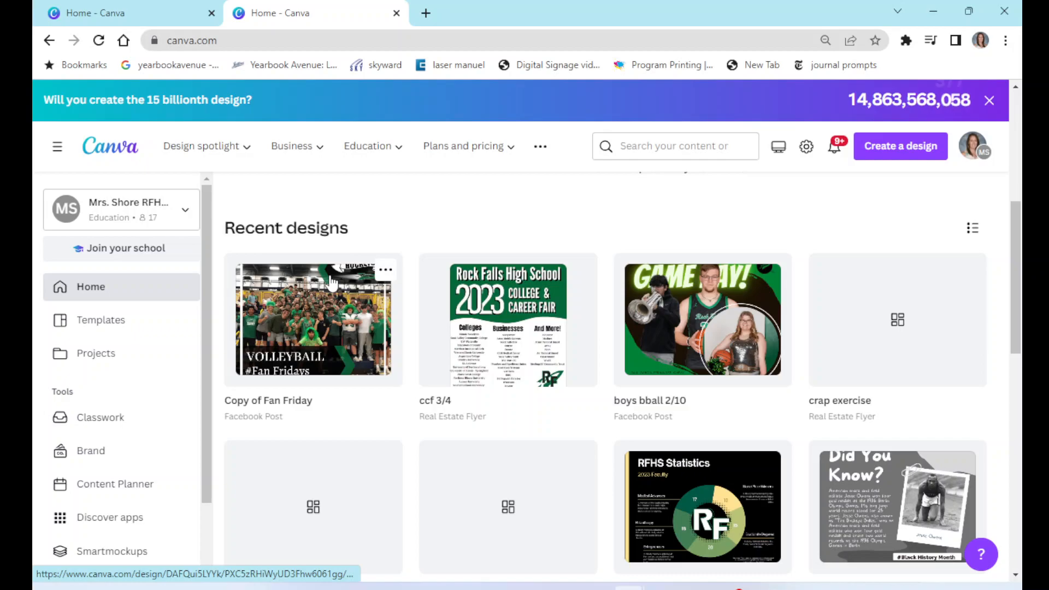
- Make a copy of the Copy of Fan Friday design, open the copy in a new tab, and close it
{"action": "left_click", "coordinate": [386, 271]}
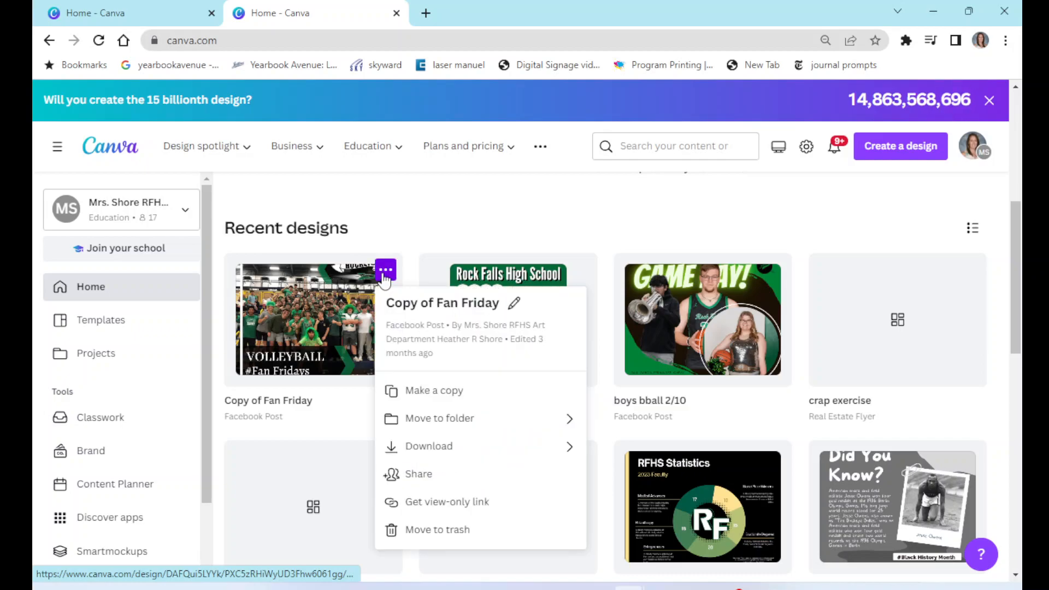
{"action": "left_click", "coordinate": [442, 391]}
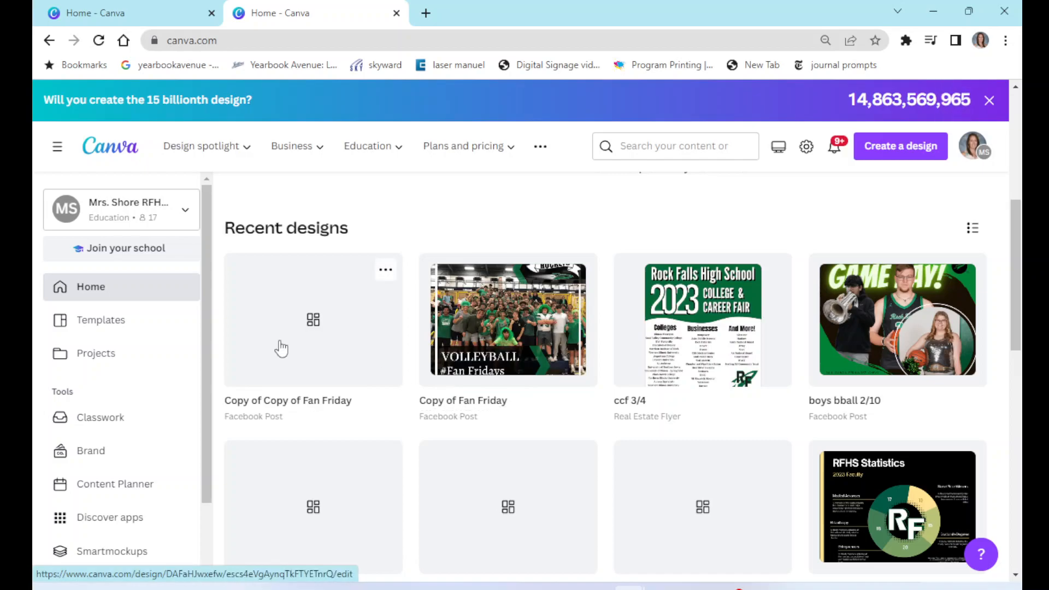
{"action": "left_click", "coordinate": [317, 332]}
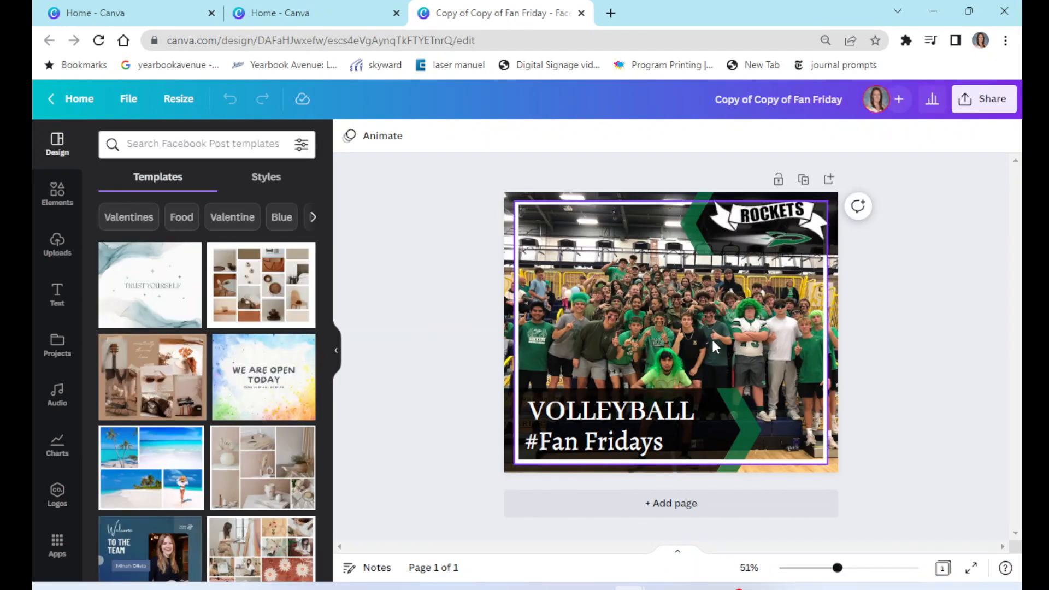
{"action": "left_click", "coordinate": [581, 13]}
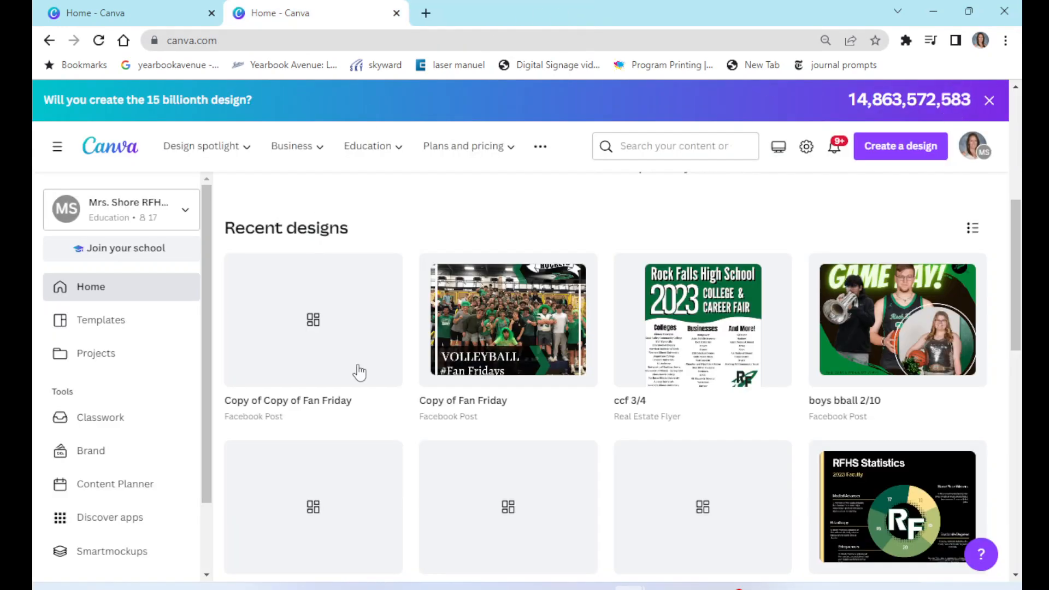
- Rename the copied design as rename example, open it in a tab, and close that tab
{"action": "scroll", "coordinate": [411, 441], "scroll_direction": "down", "scroll_amount": 1}
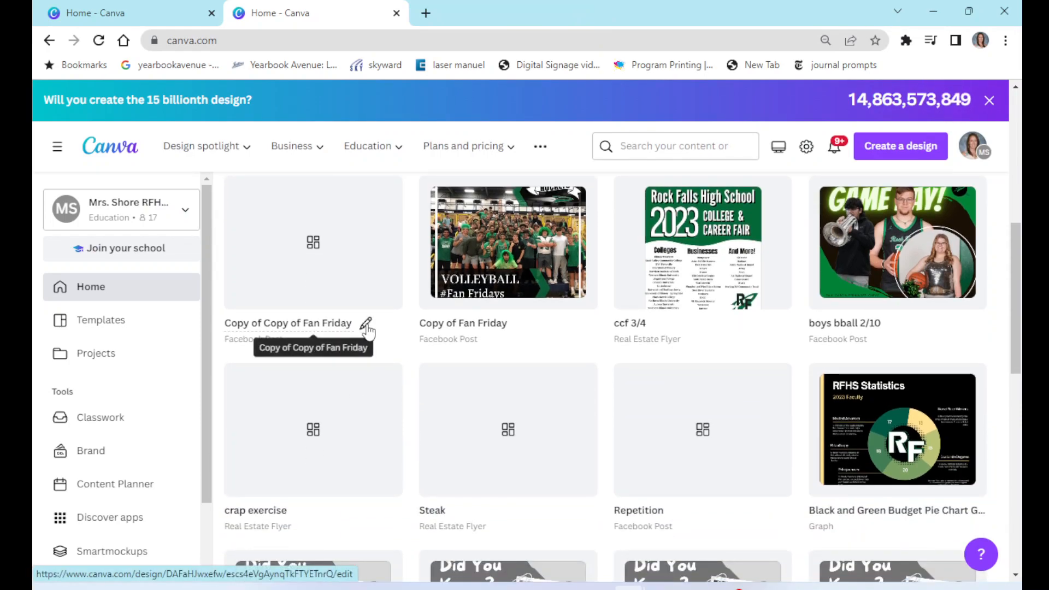
{"action": "left_click", "coordinate": [366, 327]}
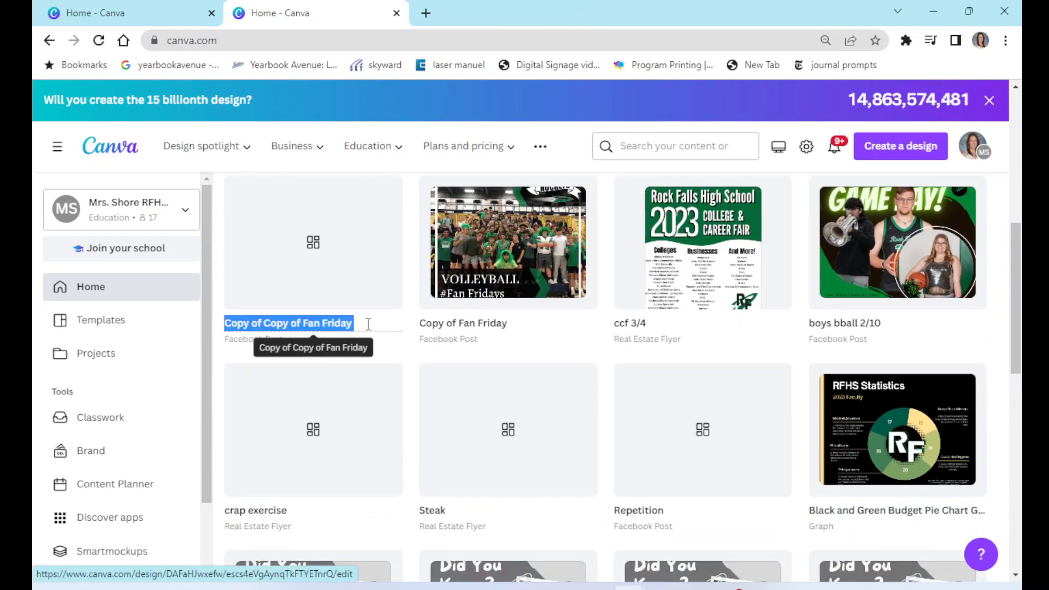
{"action": "type", "text": "rename example"}
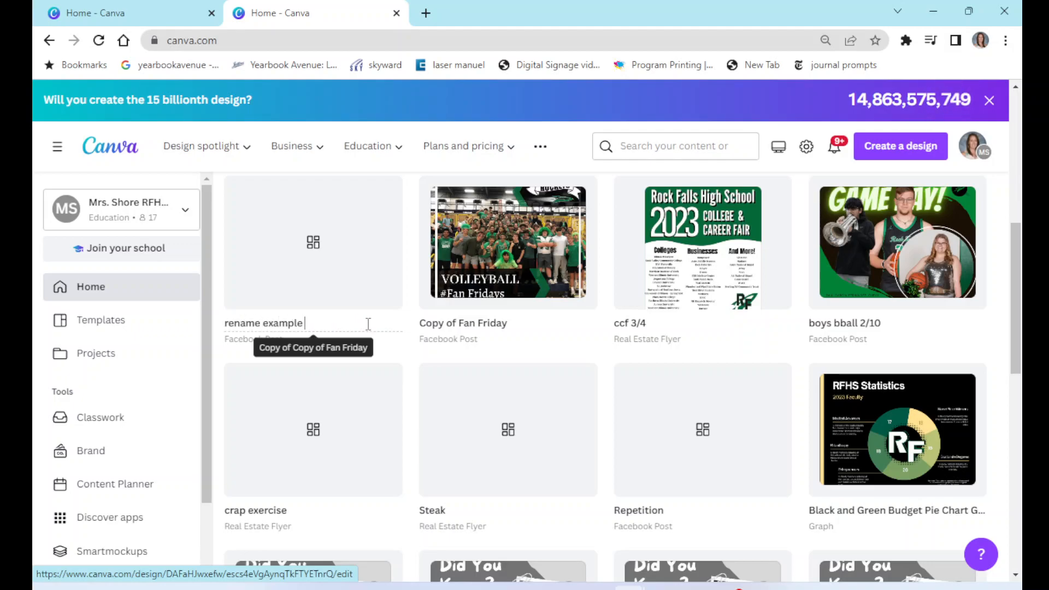
{"action": "left_click", "coordinate": [344, 306]}
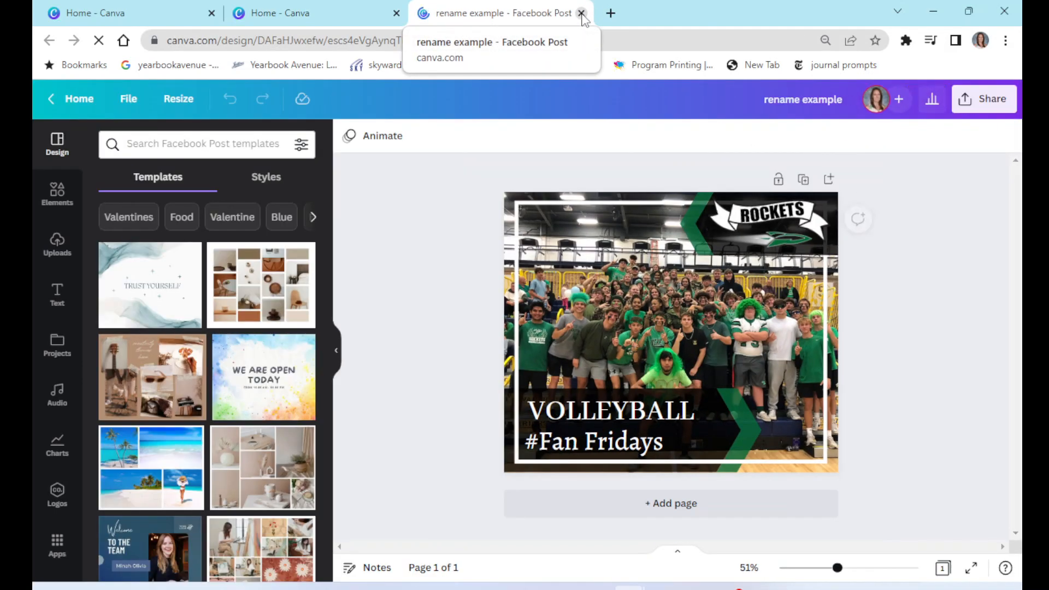
{"action": "left_click", "coordinate": [581, 13]}
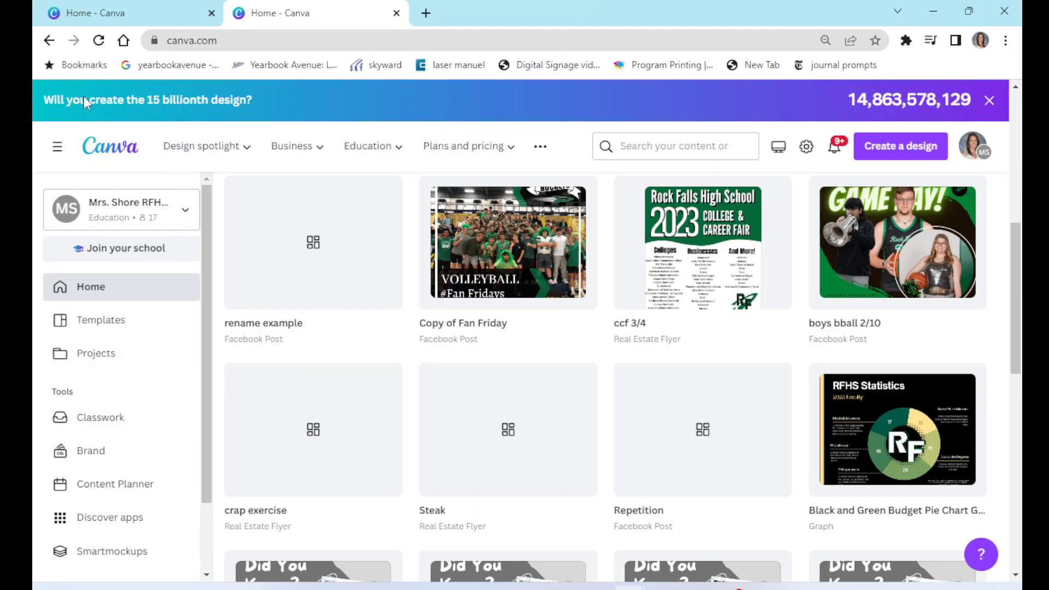
- Open the rename example design's options menu, dismiss it, and go to the Projects page
{"action": "scroll", "coordinate": [558, 390], "scroll_direction": "down", "scroll_amount": 3}
{"action": "scroll", "coordinate": [558, 390], "scroll_direction": "down", "scroll_amount": 8}
{"action": "scroll", "coordinate": [558, 389], "scroll_direction": "up", "scroll_amount": 15}
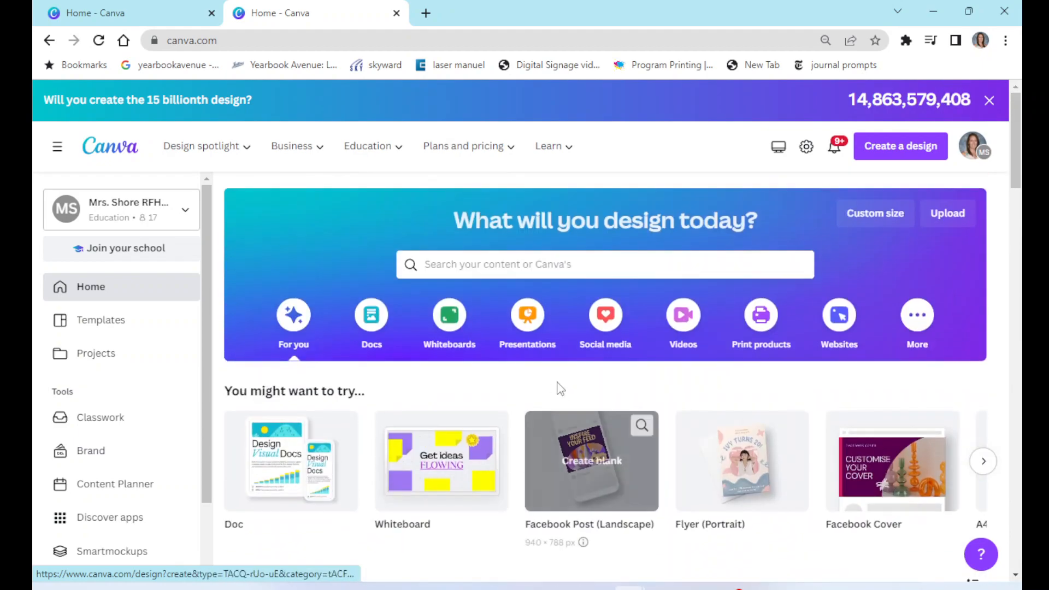
{"action": "scroll", "coordinate": [558, 390], "scroll_direction": "down", "scroll_amount": 7}
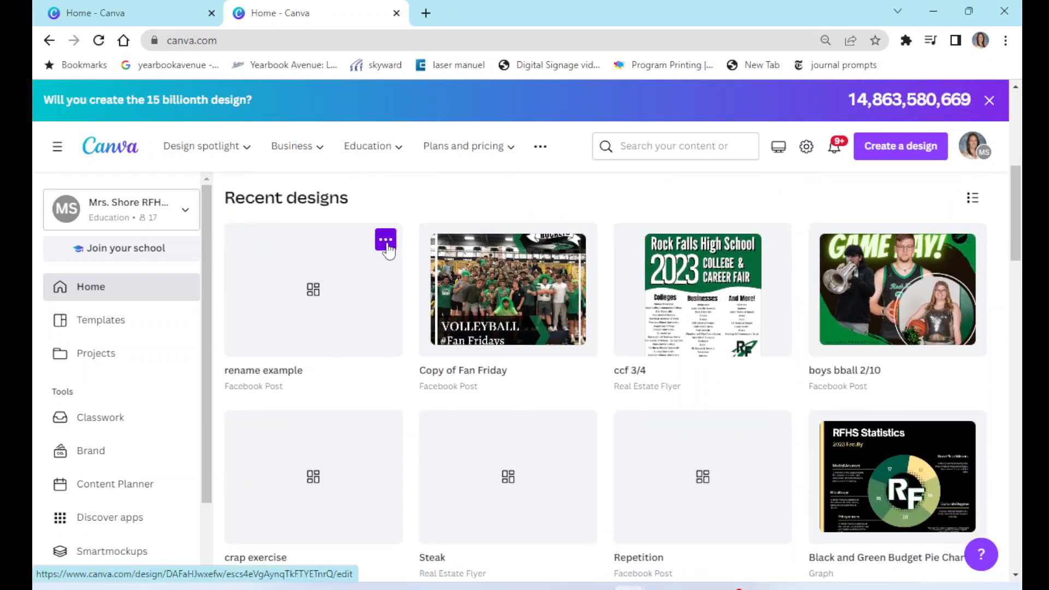
{"action": "left_click", "coordinate": [386, 242]}
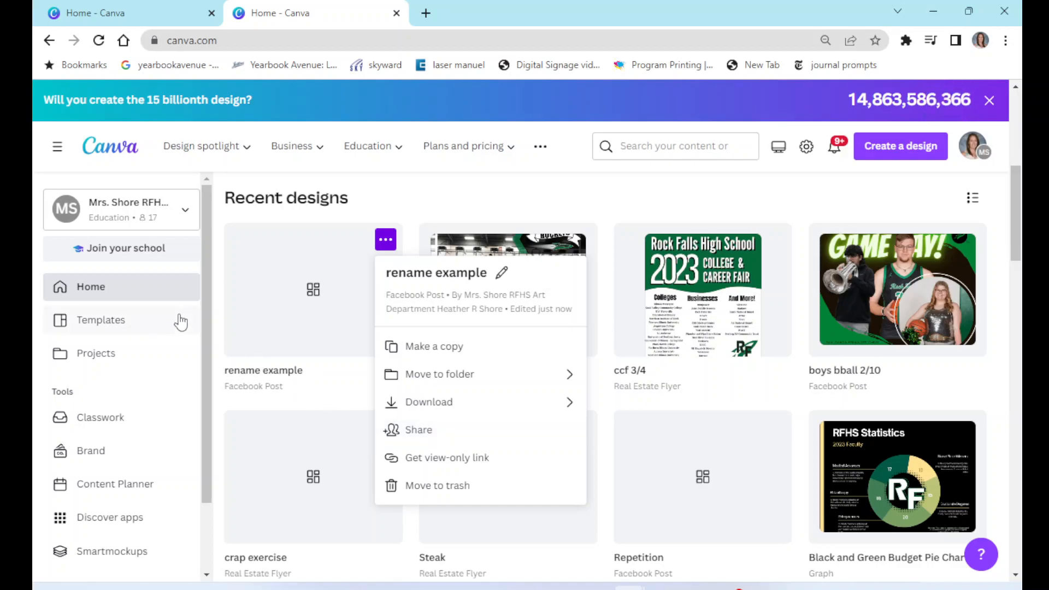
{"action": "left_click", "coordinate": [159, 287]}
{"action": "left_click", "coordinate": [105, 359]}
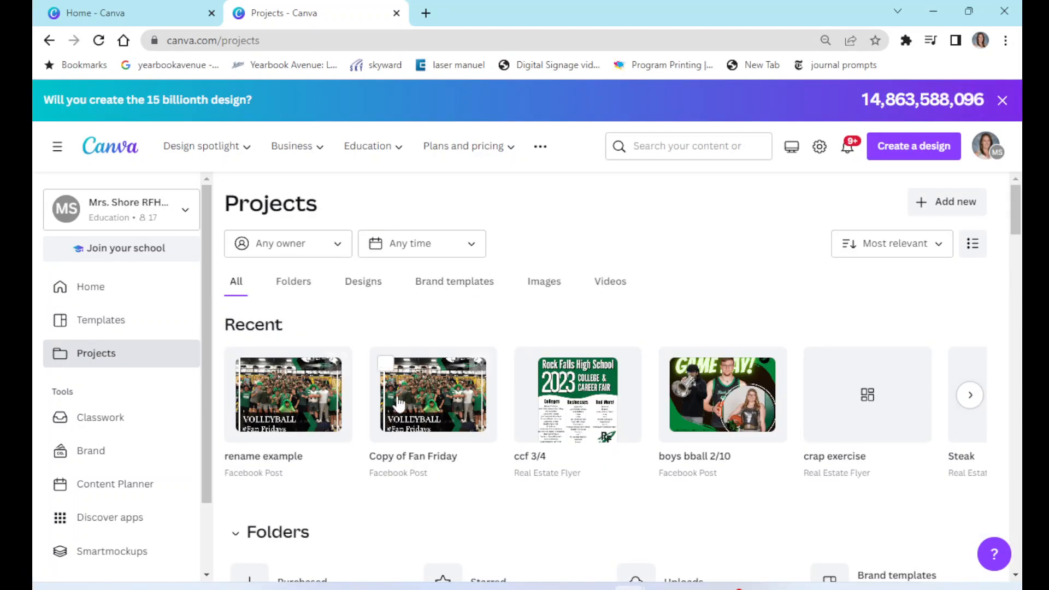
- Browse the folders and designs on the Projects page
{"action": "scroll", "coordinate": [398, 403], "scroll_direction": "down", "scroll_amount": 5}
{"action": "scroll", "coordinate": [192, 449], "scroll_direction": "down", "scroll_amount": 2}
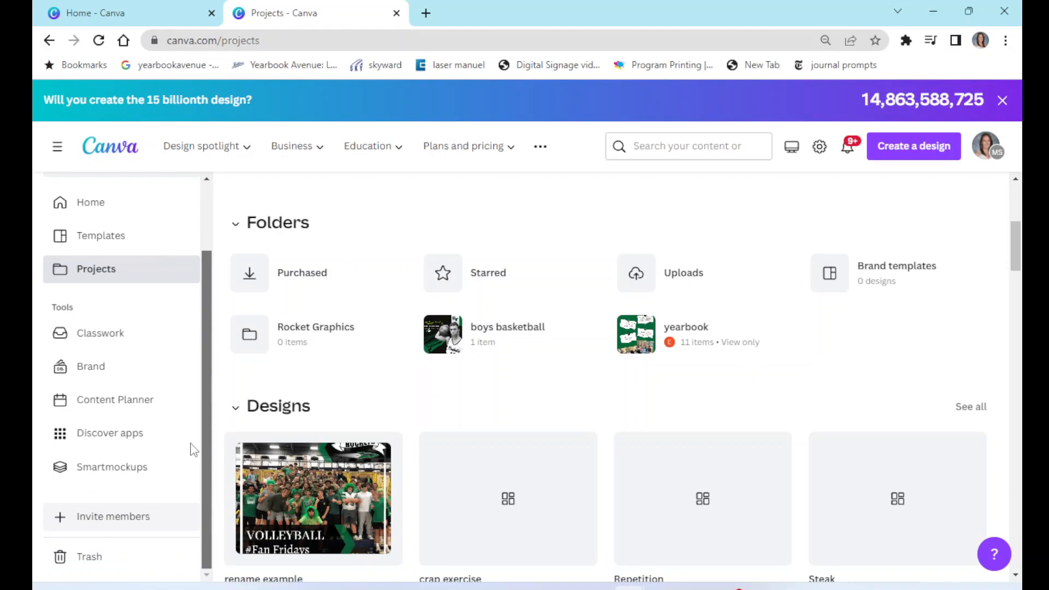
{"action": "scroll", "coordinate": [192, 449], "scroll_direction": "up", "scroll_amount": 2}
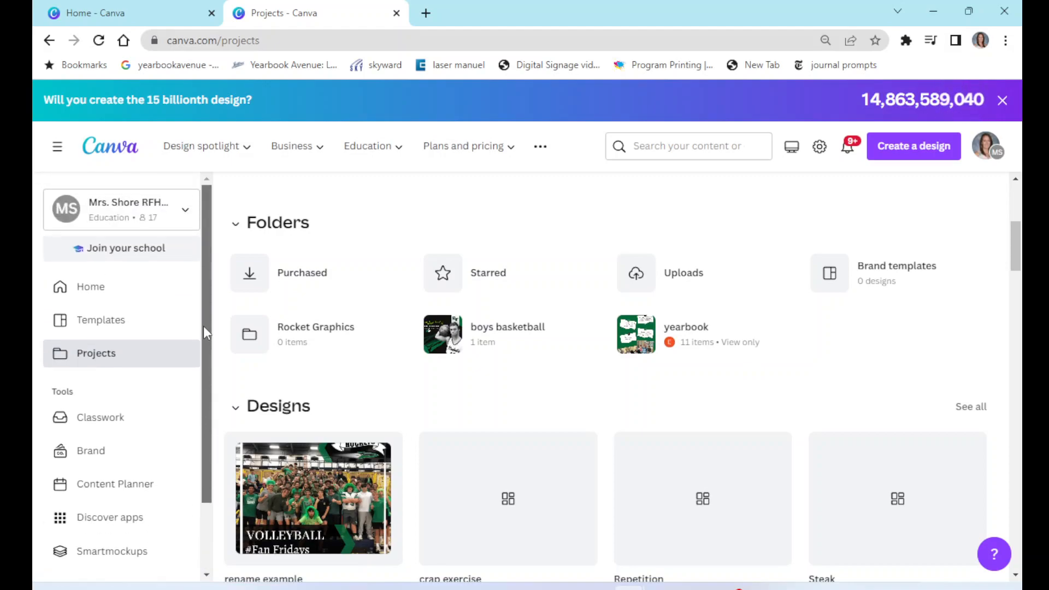
{"action": "left_click", "coordinate": [108, 355]}
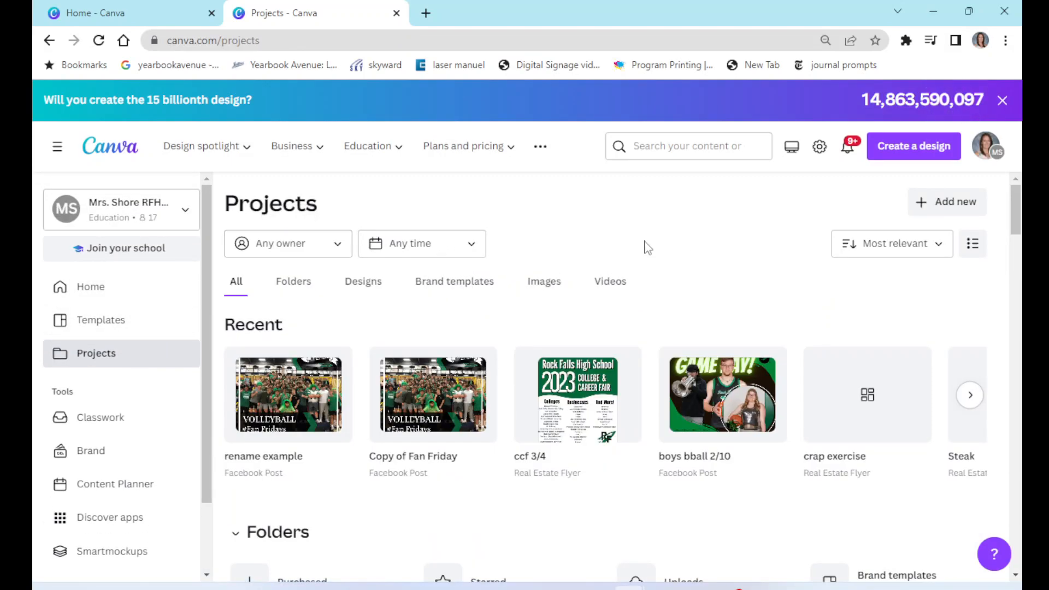
- Filter projects by owner to show designs shared with you and open the first shared design's options menu
{"action": "left_click", "coordinate": [334, 244]}
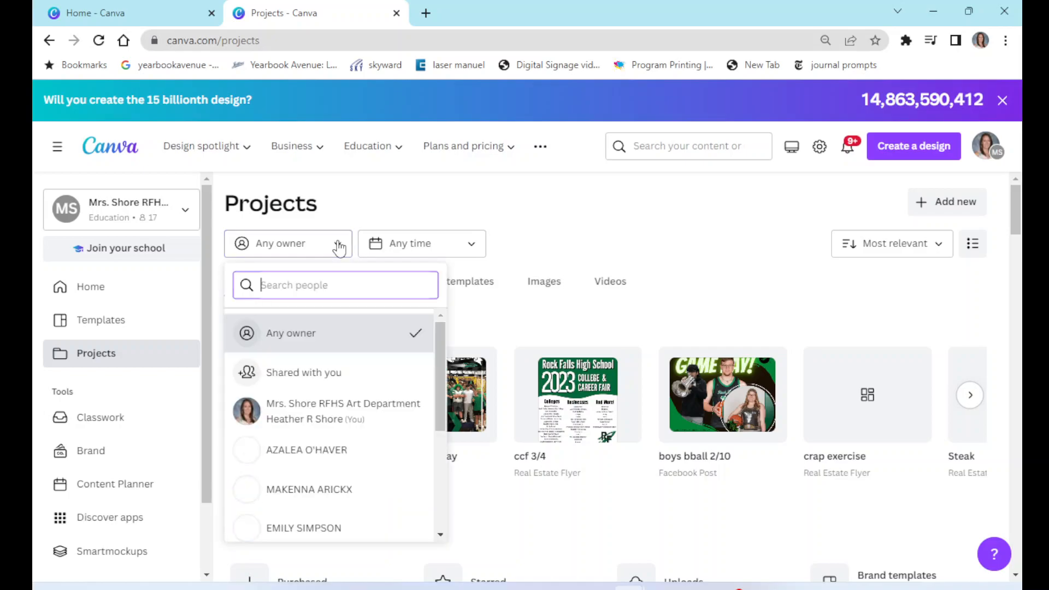
{"action": "left_click", "coordinate": [327, 377]}
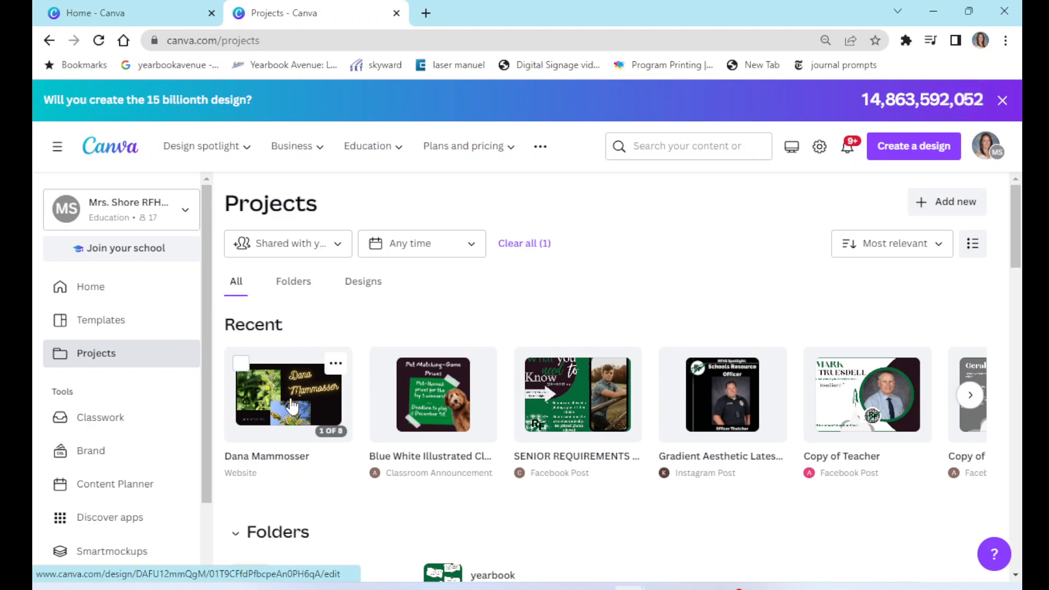
{"action": "left_click", "coordinate": [335, 365]}
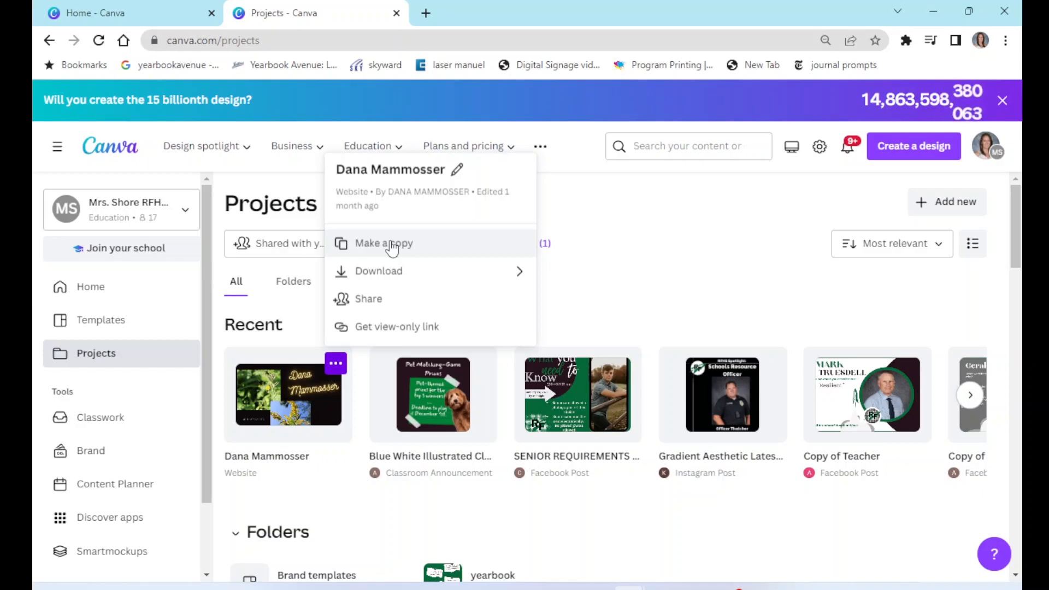
{"action": "left_click", "coordinate": [739, 588]}
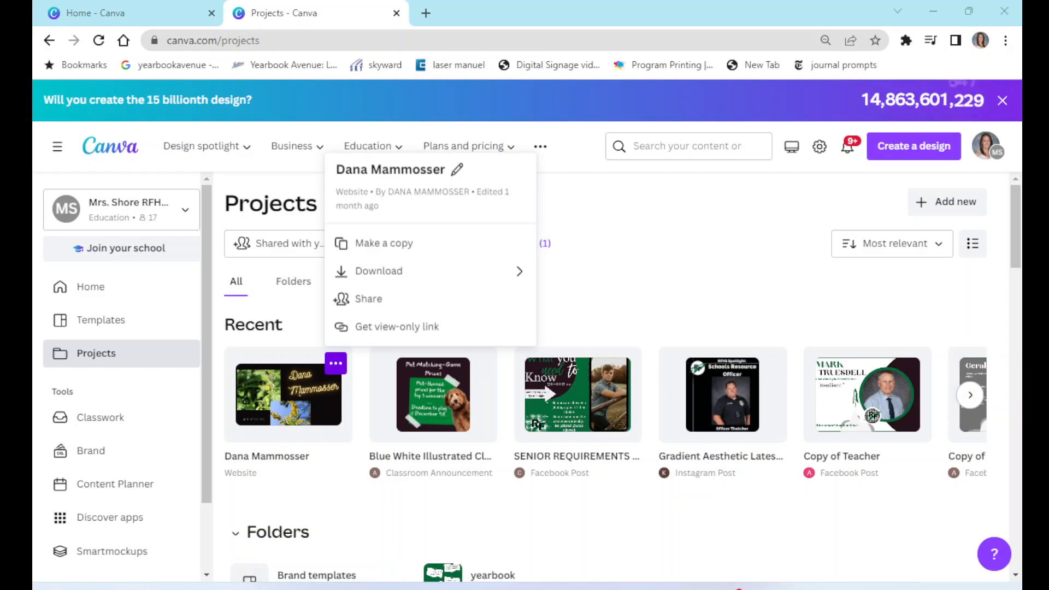
{"action": "left_click", "coordinate": [98, 588]}
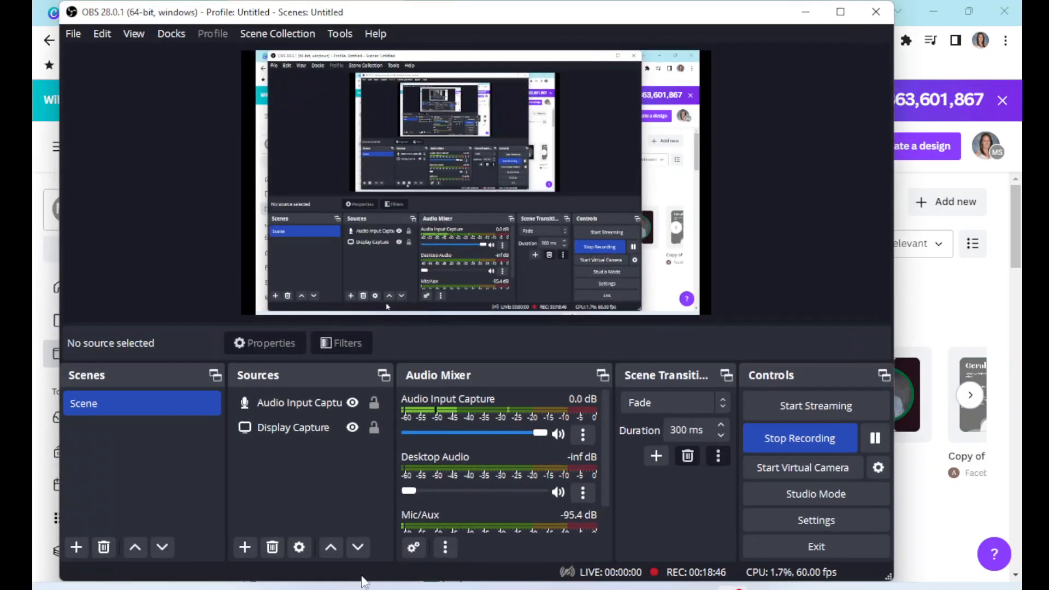